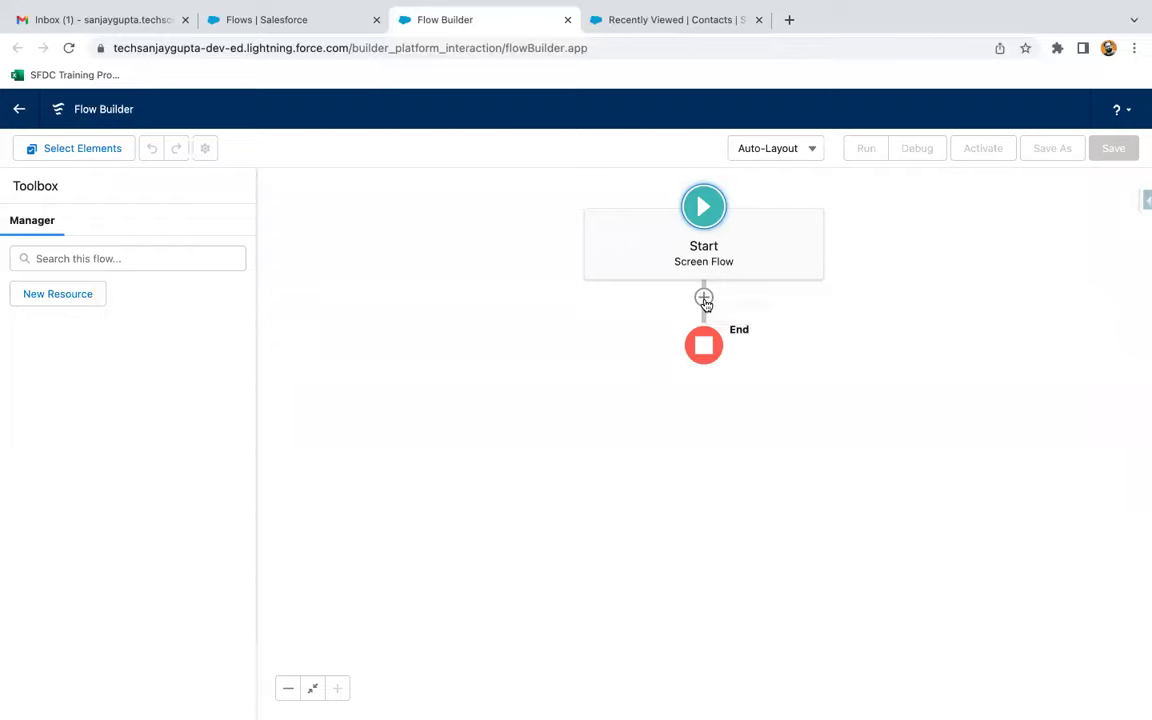
# - Add a Screen element between Start and End and label it "Object Selection"
pyautogui.click(704, 298)
pyautogui.click(632, 355)
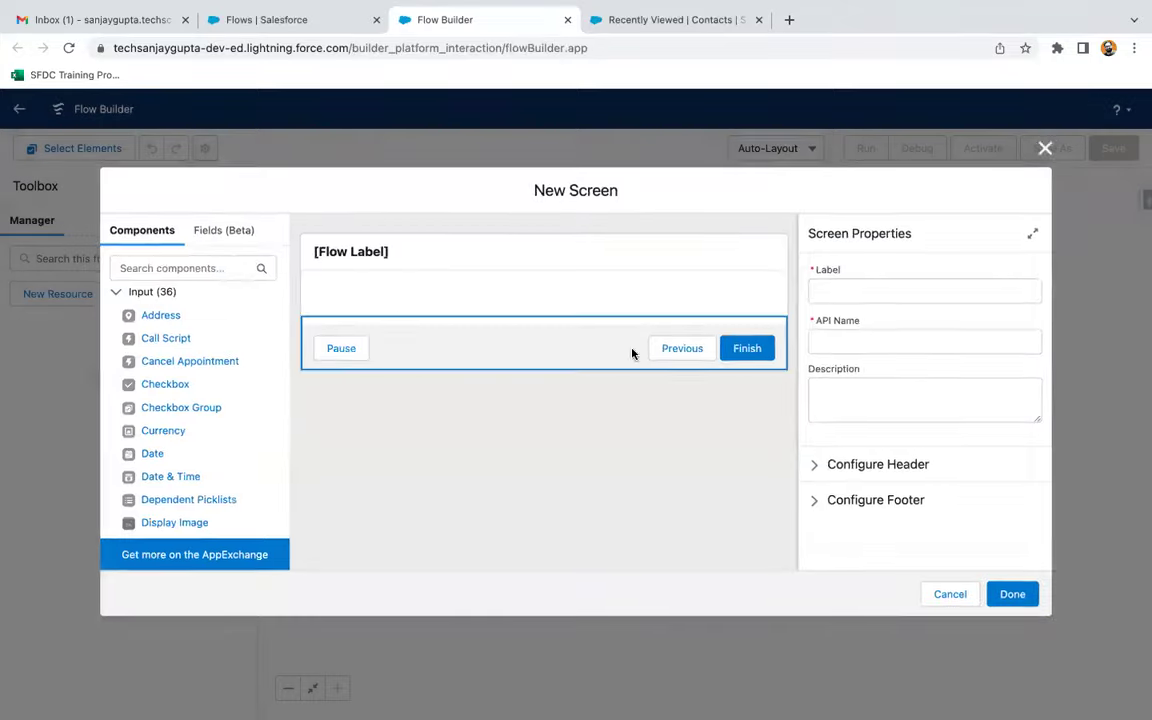
pyautogui.click(823, 289)
pyautogui.write('Object Selection')
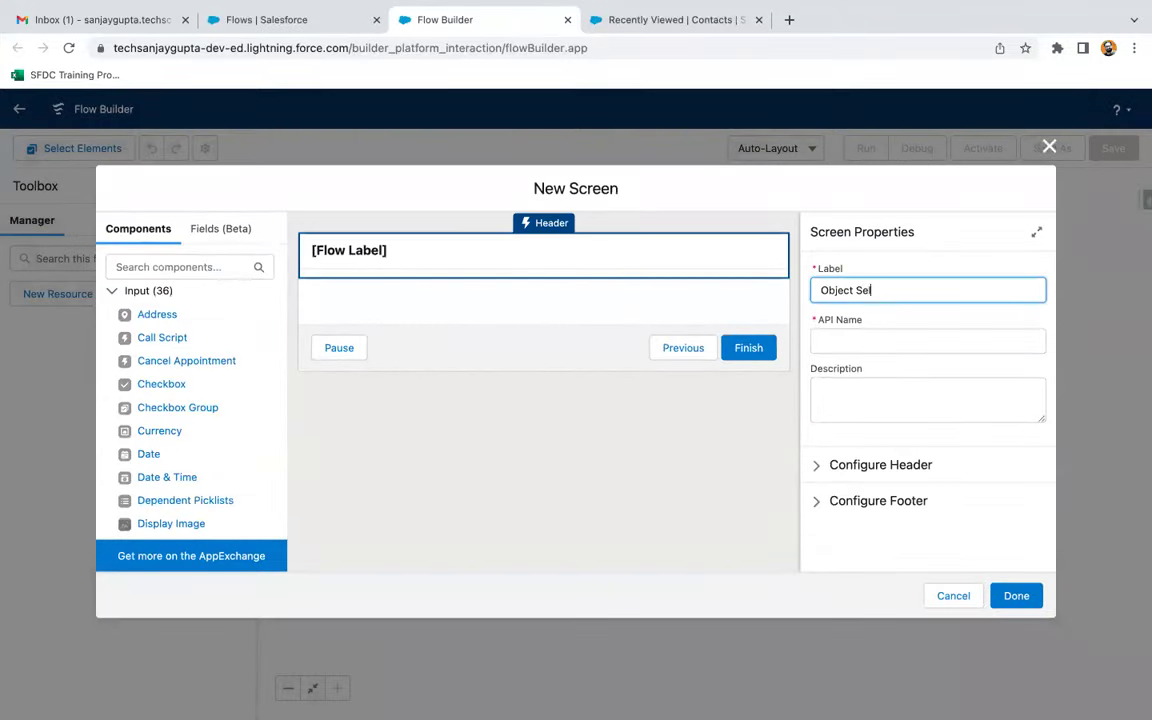
pyautogui.click(897, 319)
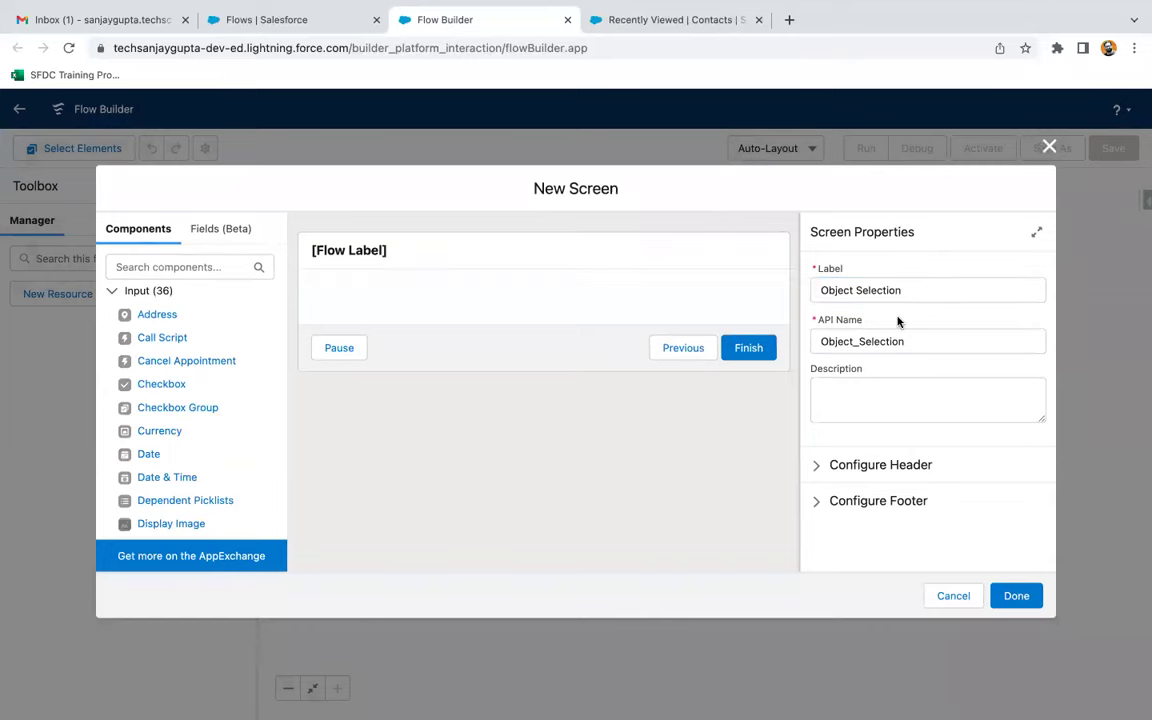
# - Add a Picklist component to the screen, label it "Select an Object", and make it required
pyautogui.click(180, 267)
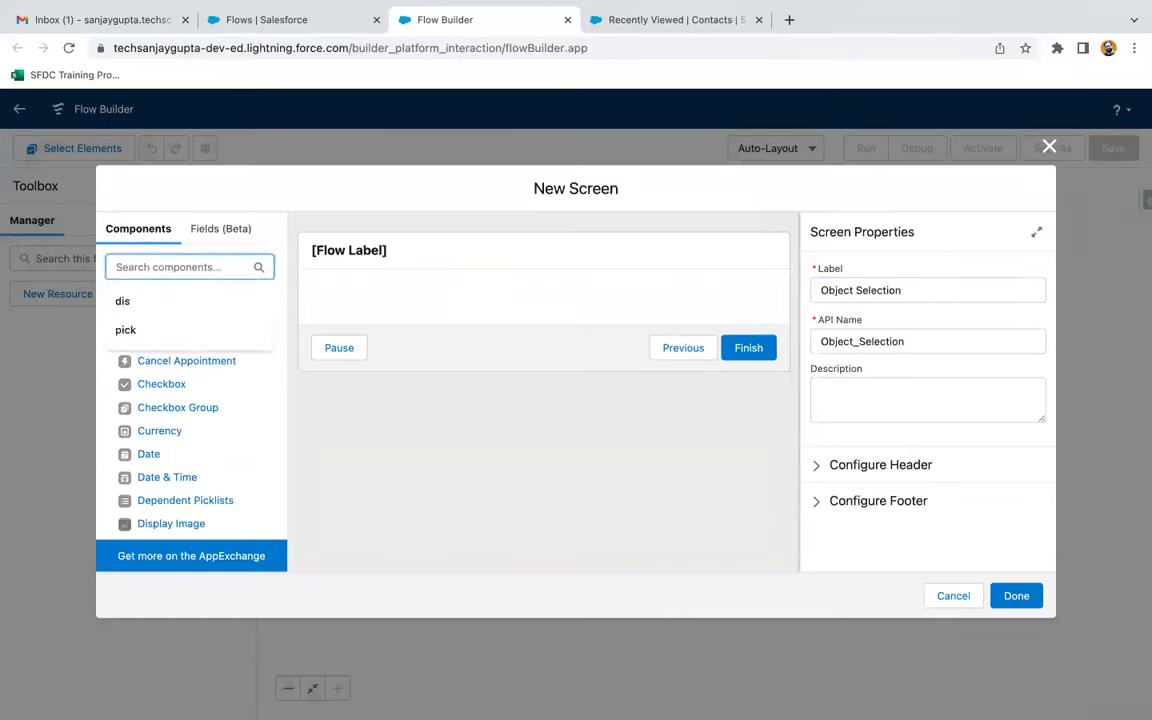
pyautogui.write('pick')
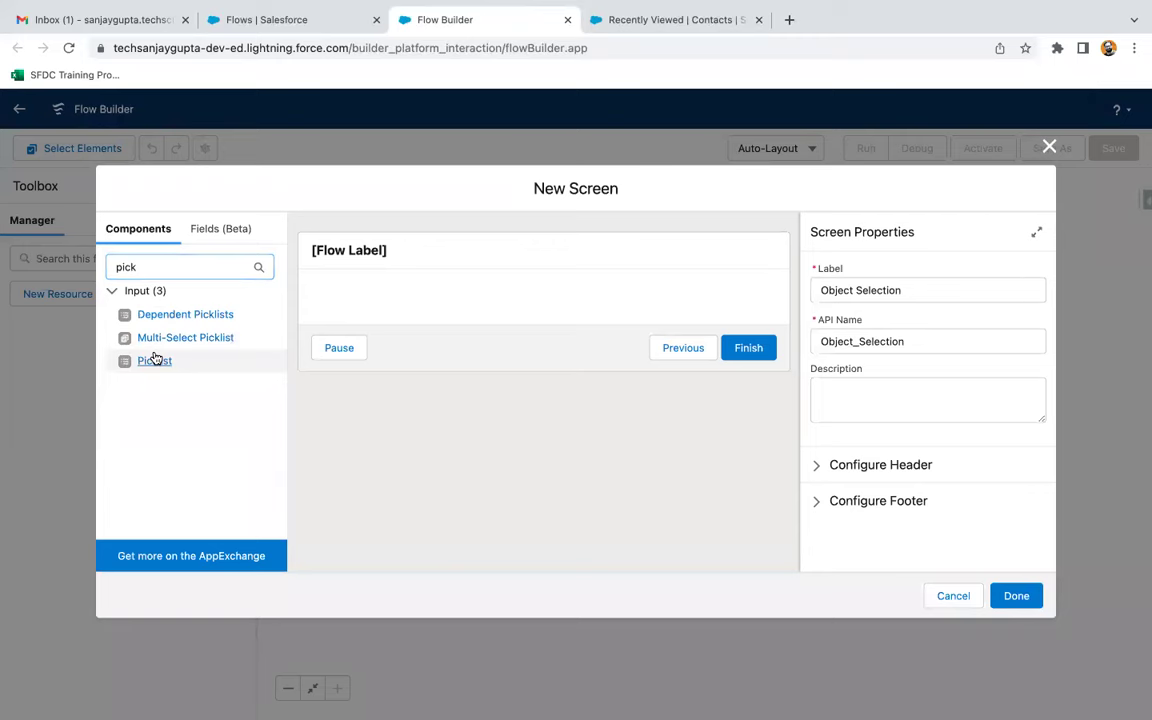
pyautogui.click(154, 360)
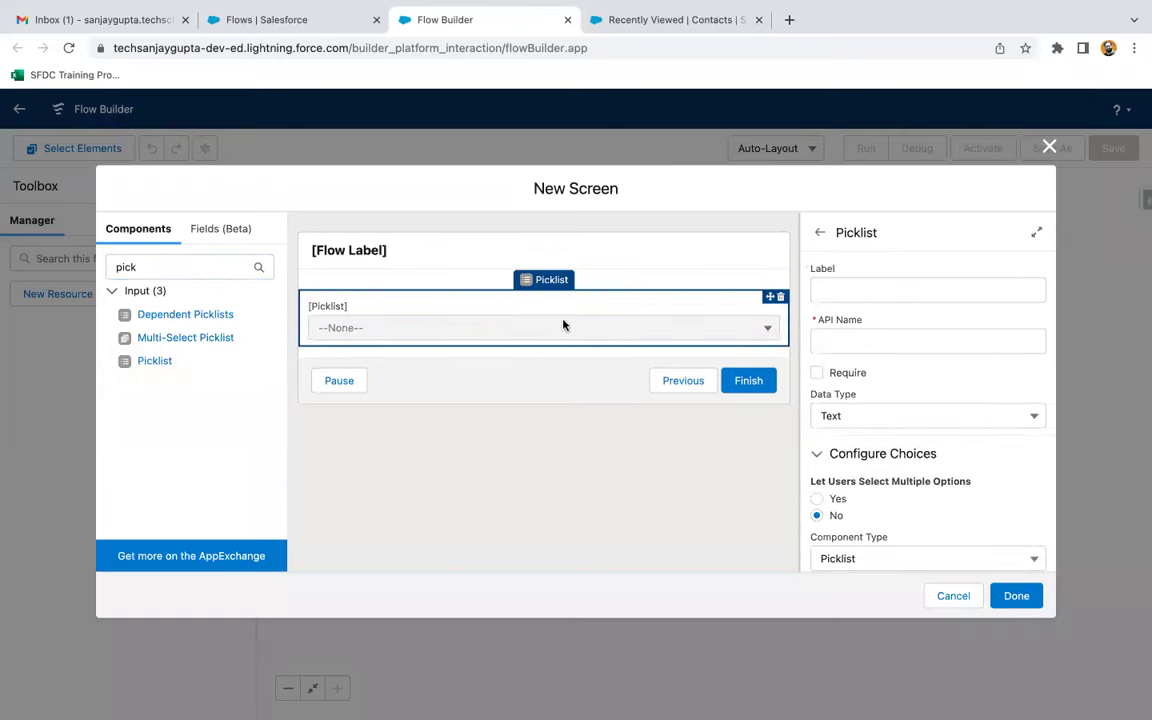
pyautogui.click(836, 284)
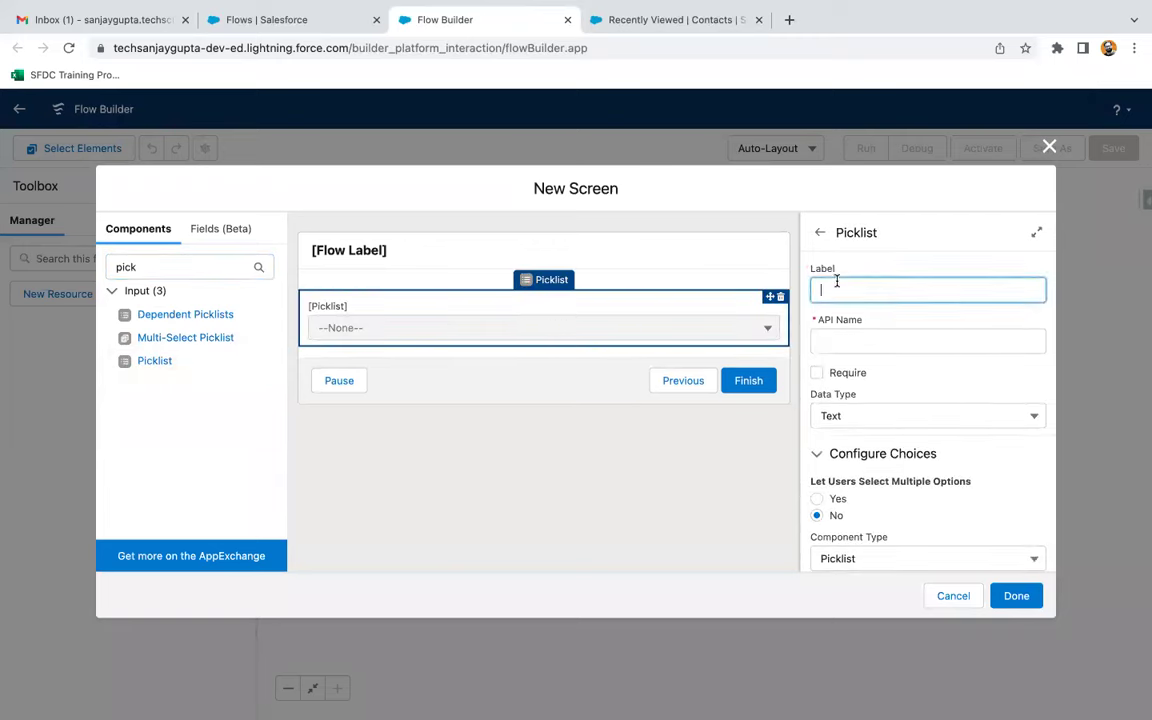
pyautogui.write('Select an Objec')
pyautogui.click(905, 314)
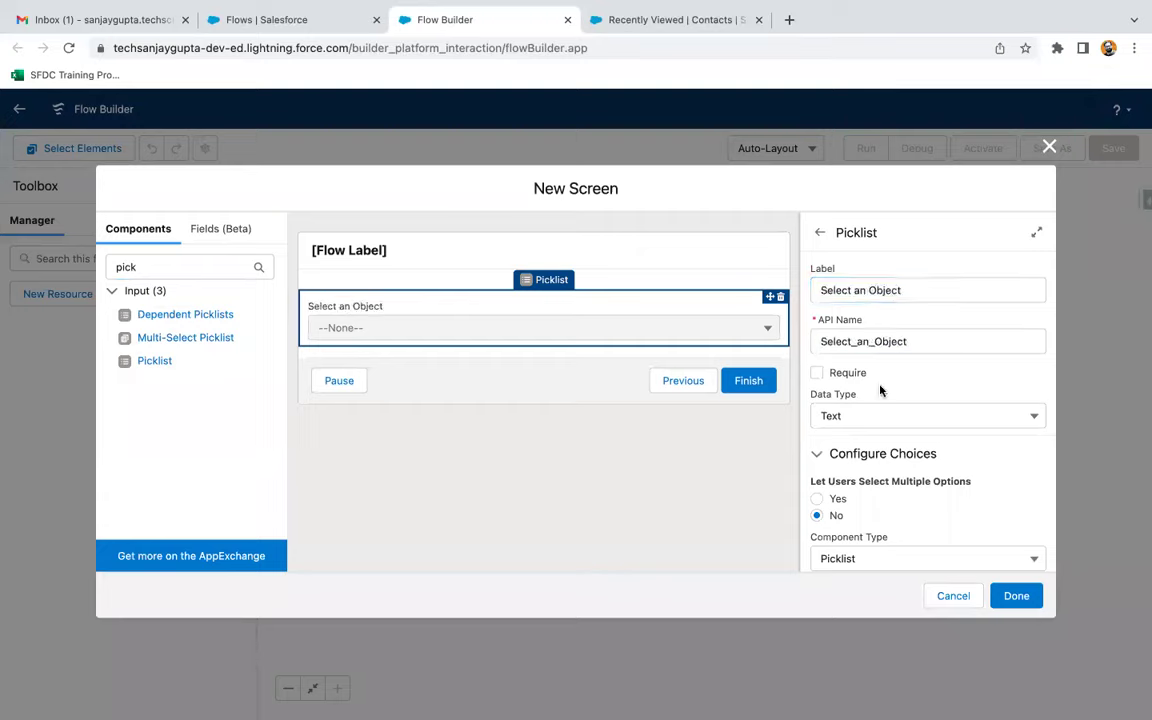
pyautogui.scroll(-1, 882, 391)
pyautogui.click(817, 330)
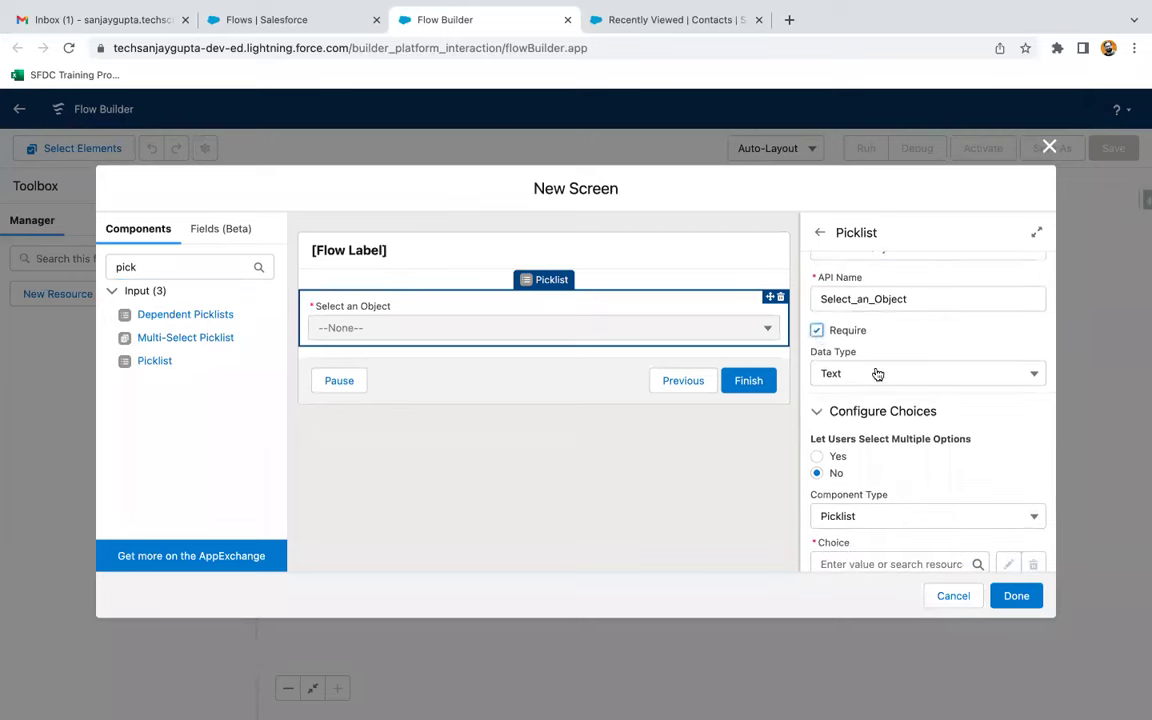
# - Create a new choice resource of type Choice for the picklist, with API name and choice label "Contact"
pyautogui.scroll(-3, 874, 373)
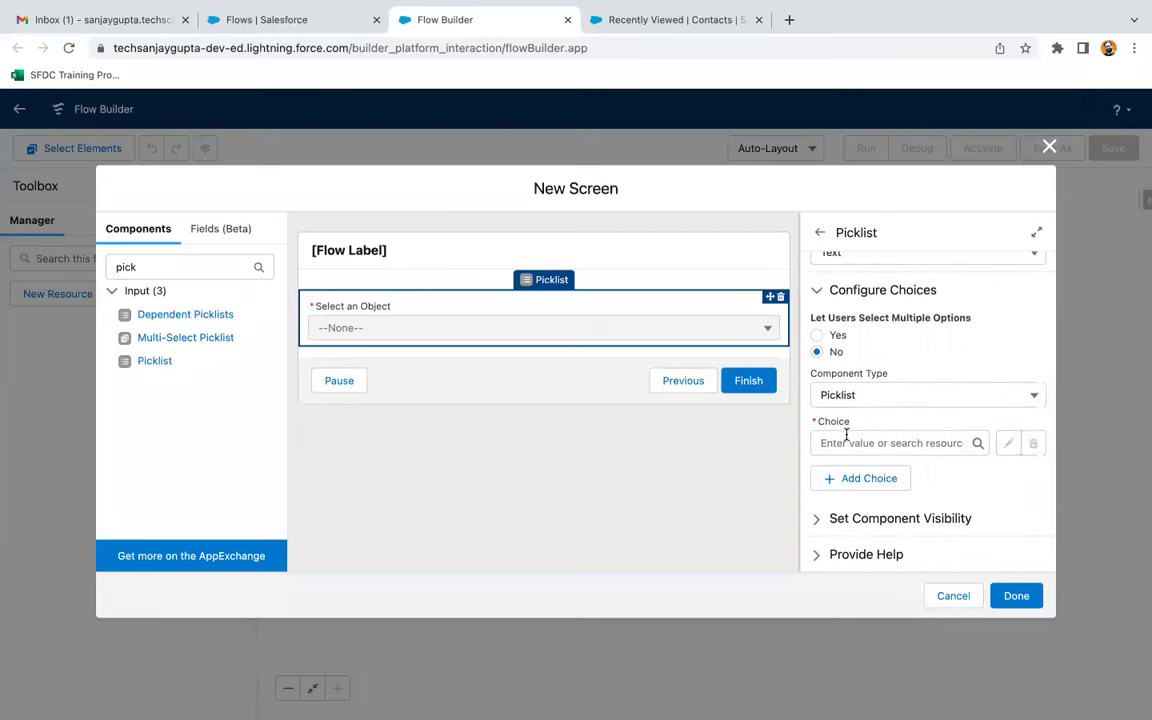
pyautogui.click(846, 436)
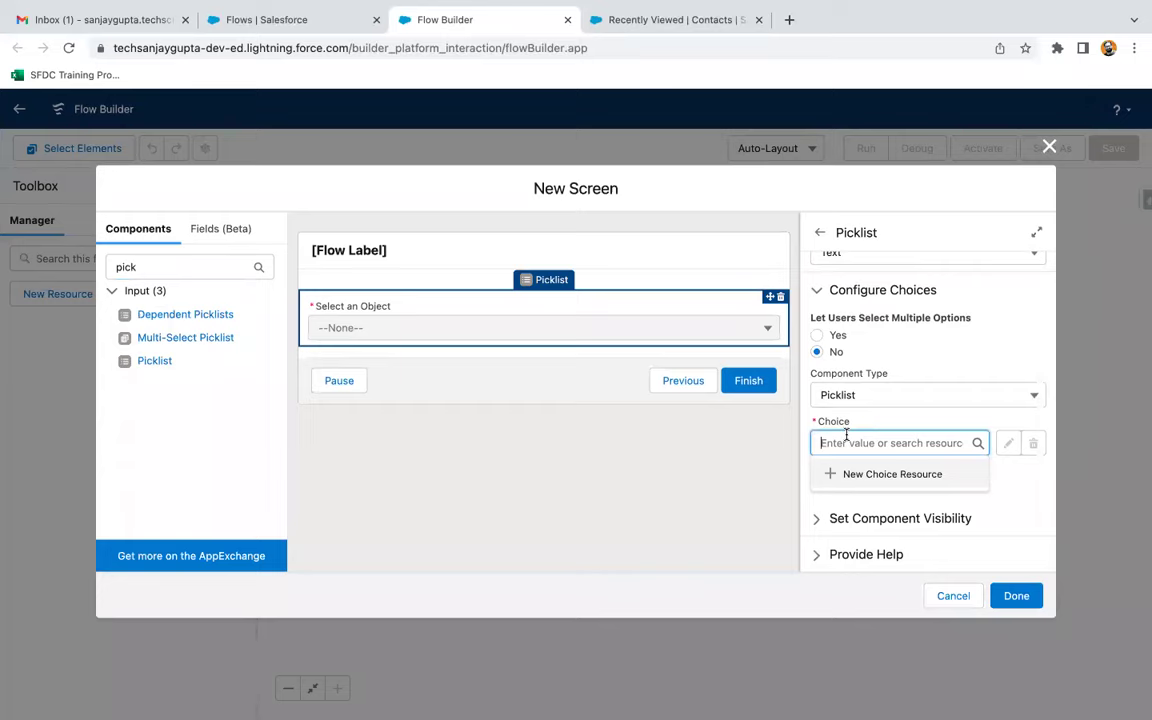
pyautogui.click(872, 474)
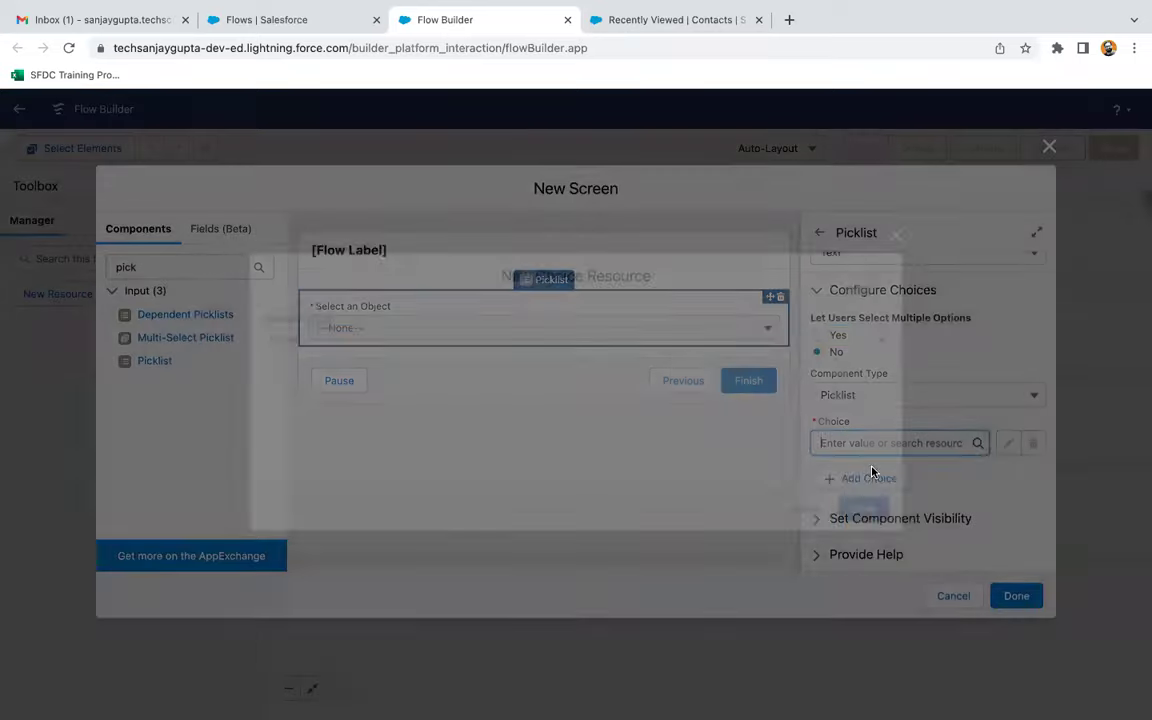
pyautogui.click(302, 345)
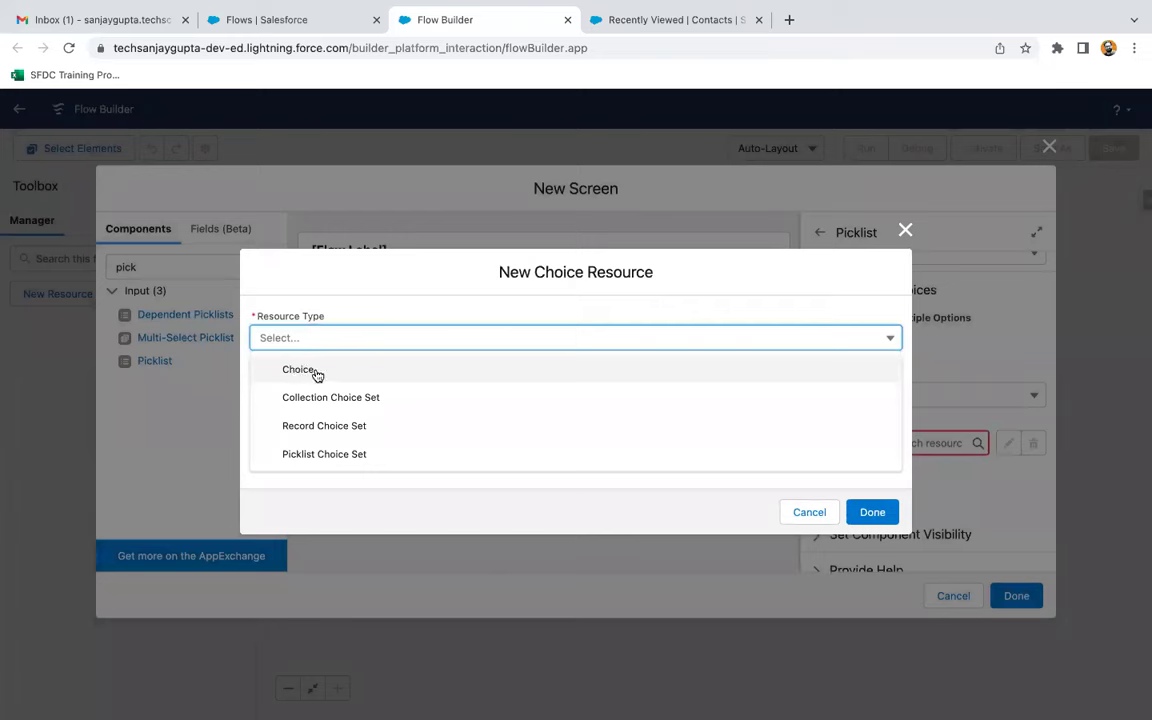
pyautogui.click(312, 372)
pyautogui.click(283, 288)
pyautogui.write('Contact')
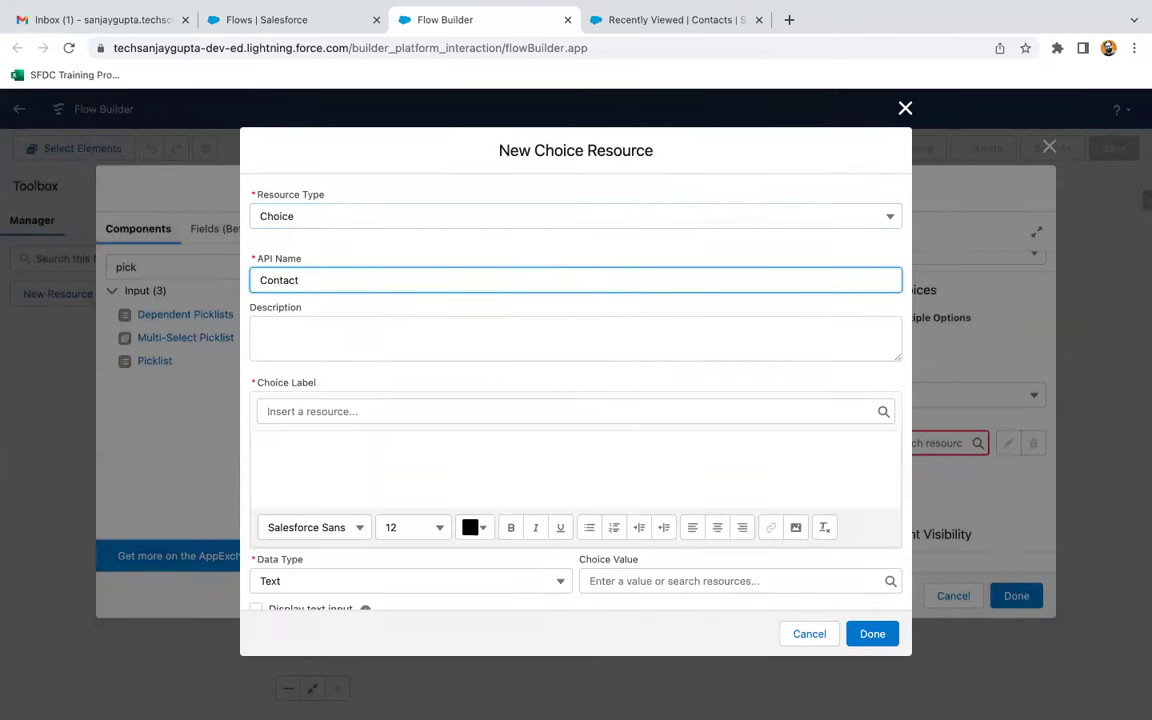
pyautogui.click(296, 455)
pyautogui.write('Contact')
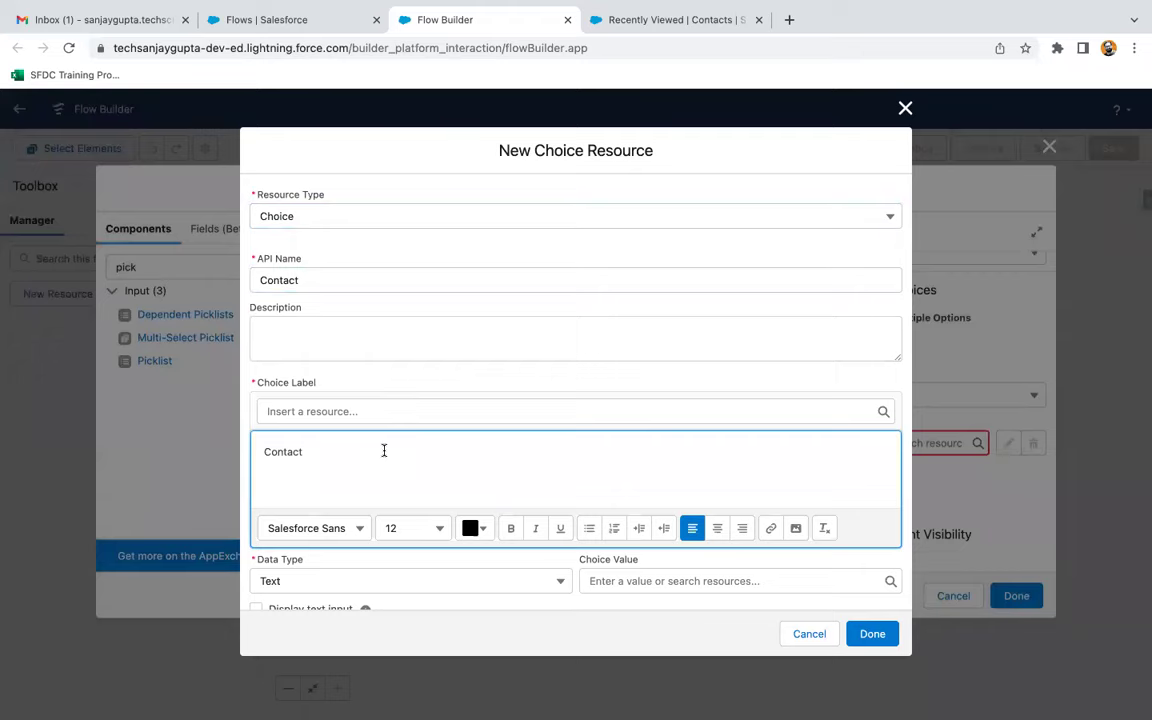
# - Set the Contact choice's value to "Contact" and finish the choice resource
pyautogui.scroll(-1, 491, 463)
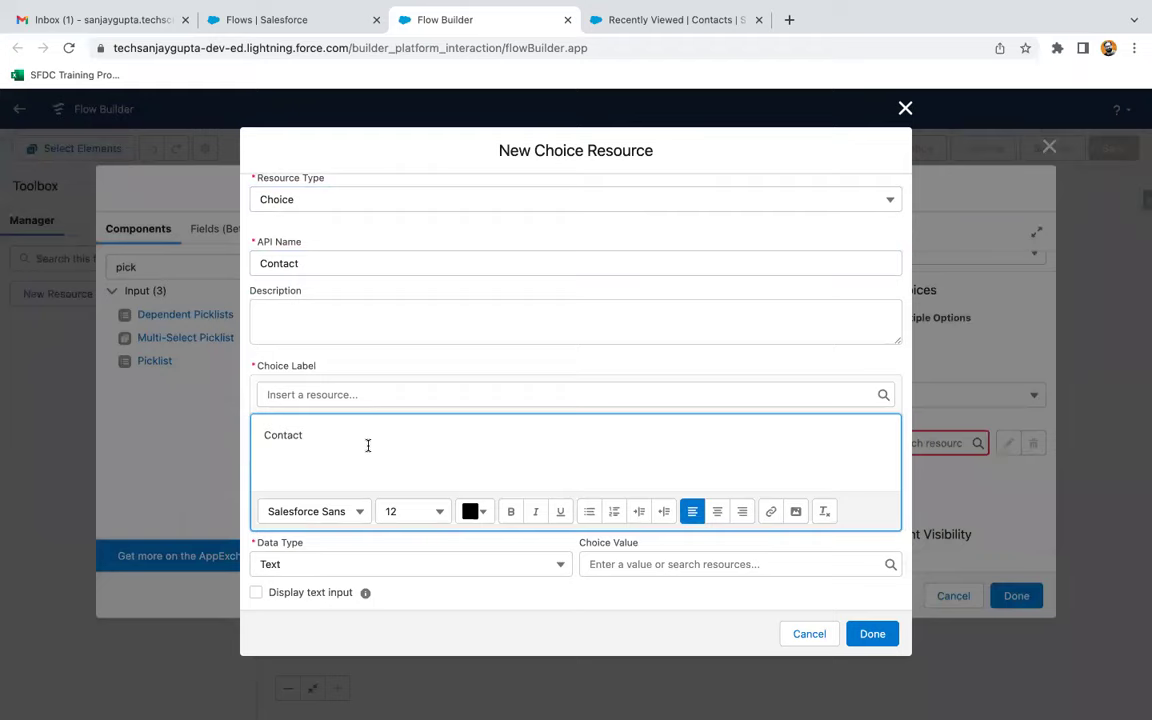
pyautogui.click(584, 563)
pyautogui.write('C')
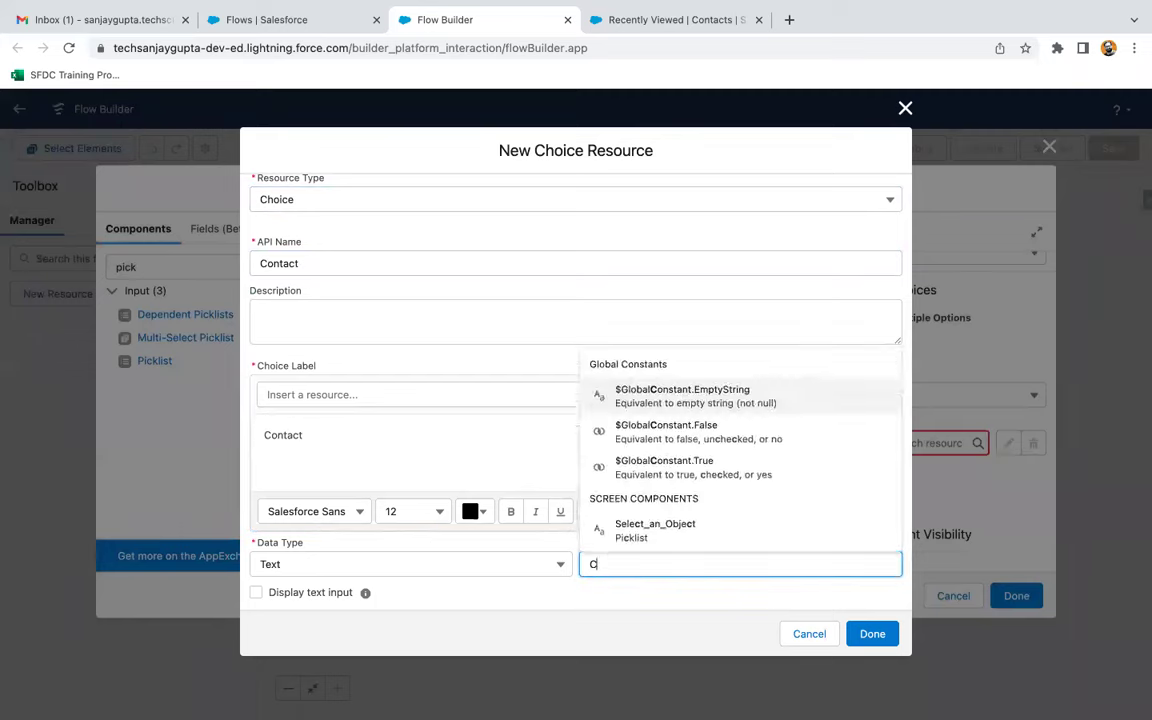
pyautogui.write('ontact')
pyautogui.click(630, 611)
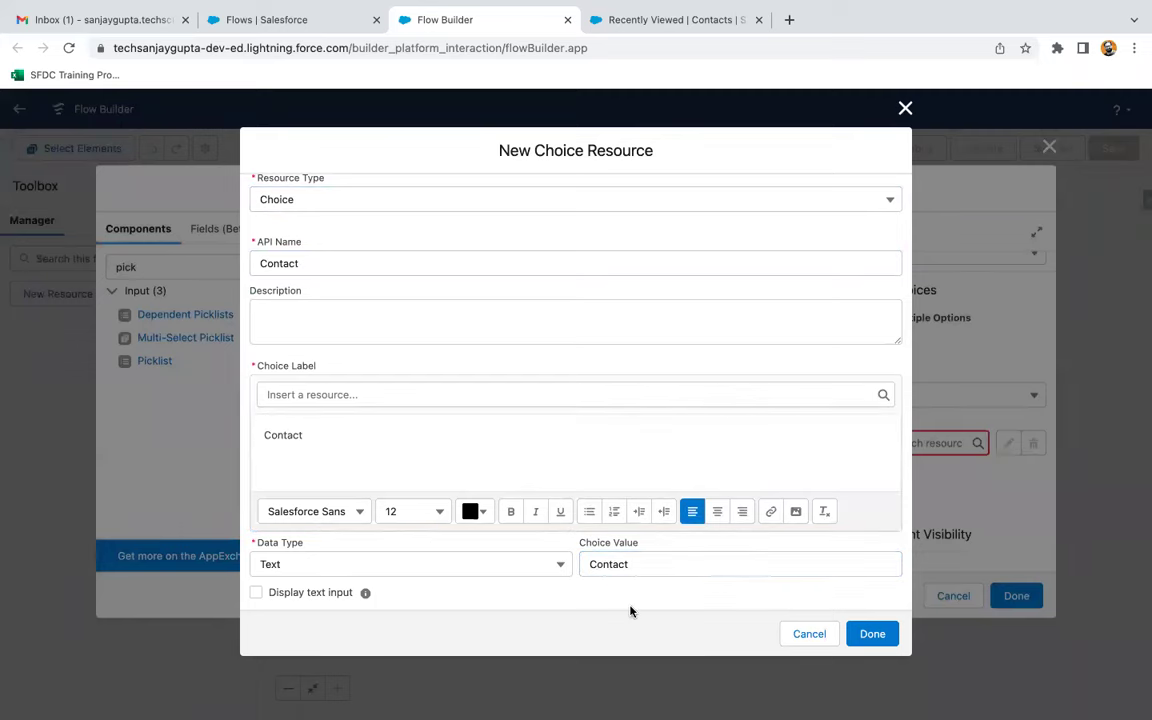
pyautogui.scroll(1, 368, 370)
pyautogui.scroll(-1, 368, 370)
pyautogui.click(872, 633)
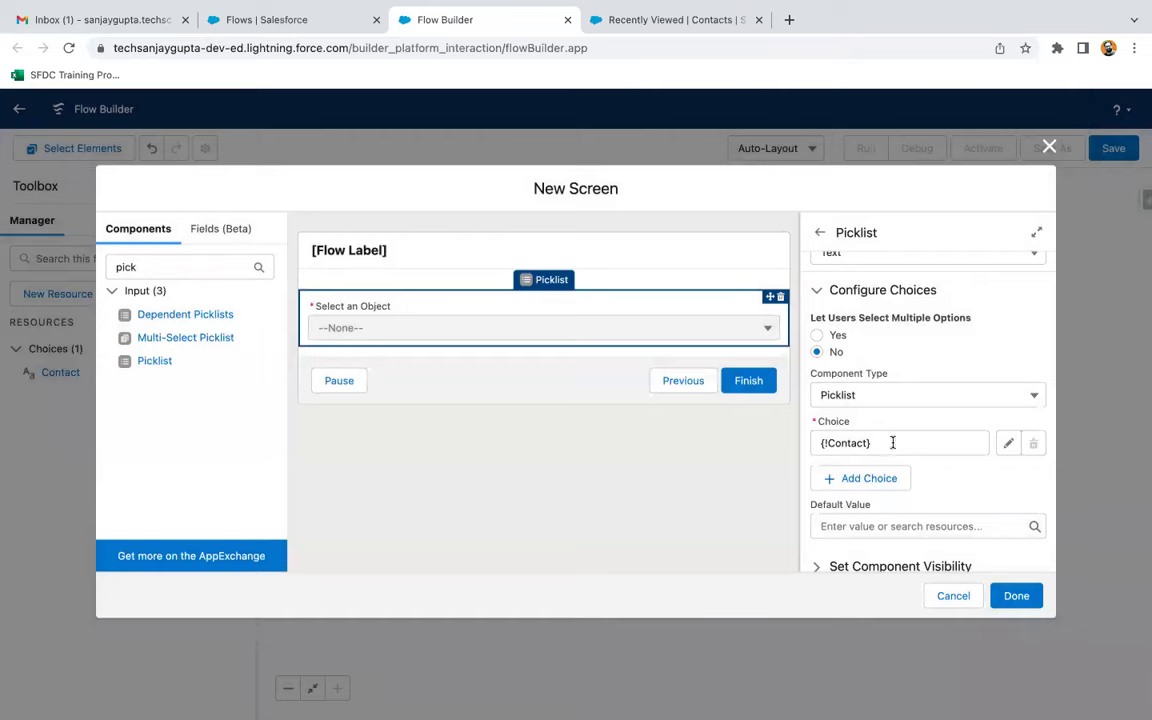
# - Add a second choice to the picklist and start a new Choice resource with API name "Opportunity"
pyautogui.click(878, 478)
pyautogui.scroll(-2, 841, 481)
pyautogui.click(852, 407)
pyautogui.click(869, 441)
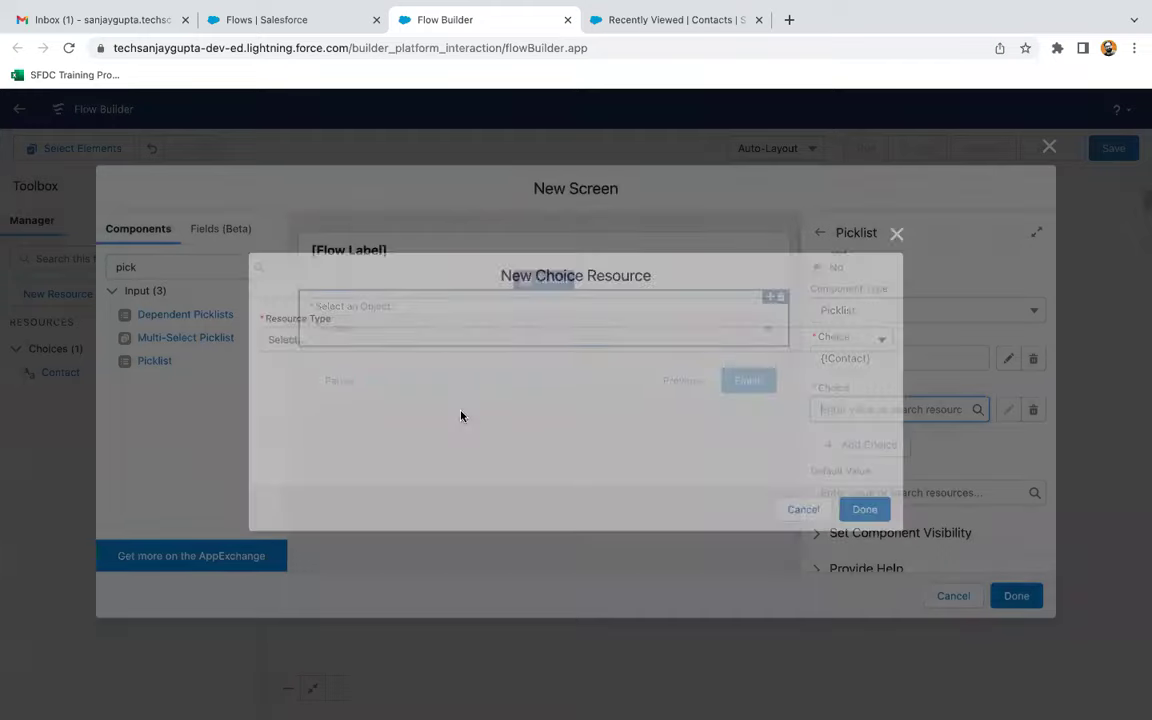
pyautogui.click(373, 340)
pyautogui.click(332, 370)
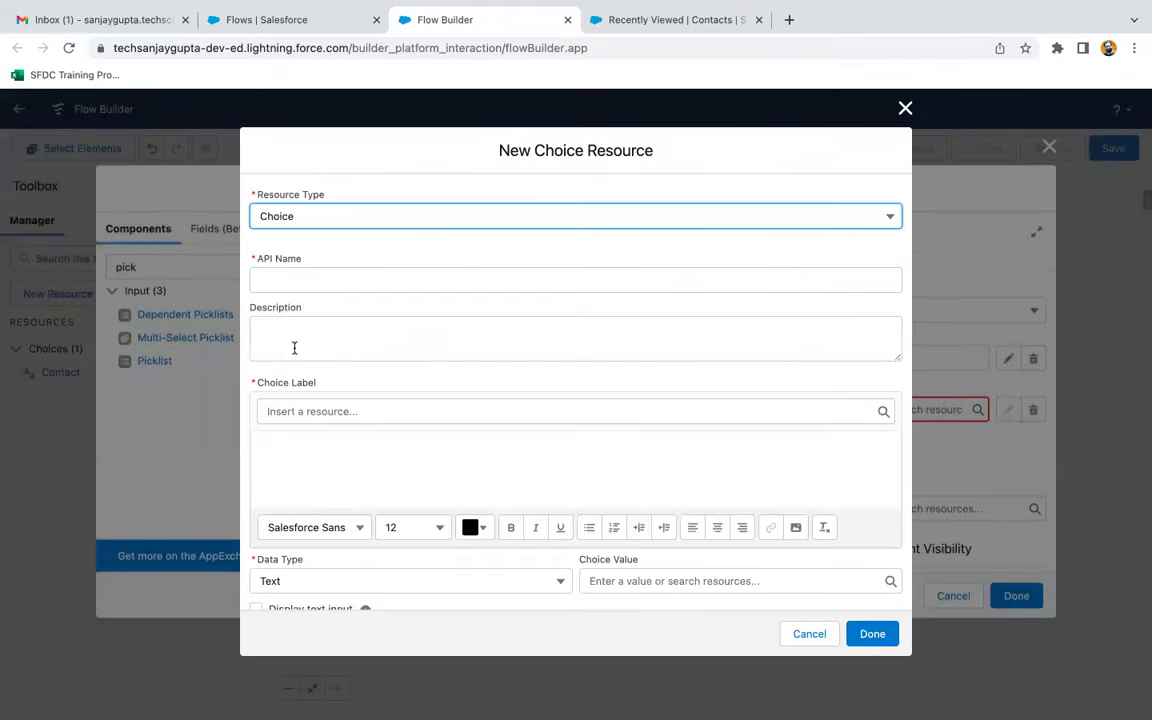
pyautogui.click(291, 279)
pyautogui.write('Opportunity')
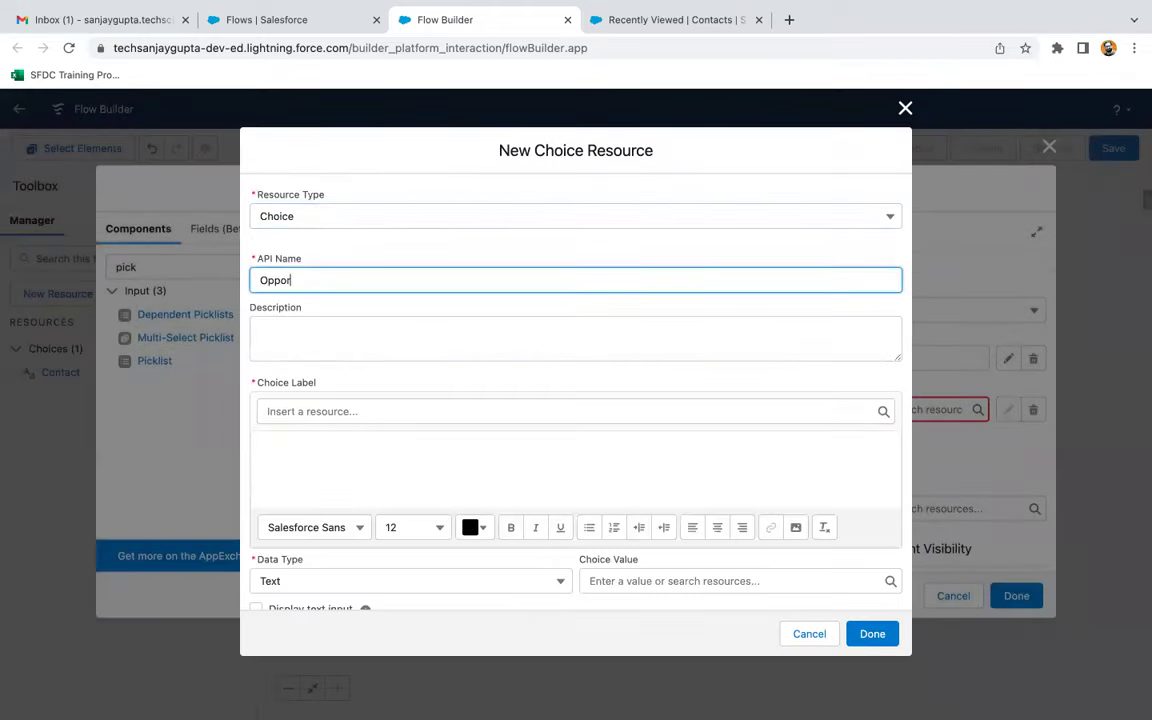
# - Set the choice label and choice value to "Opportunity" and finish the choice resource
pyautogui.click(291, 463)
pyautogui.write('Opportunity')
pyautogui.click(617, 581)
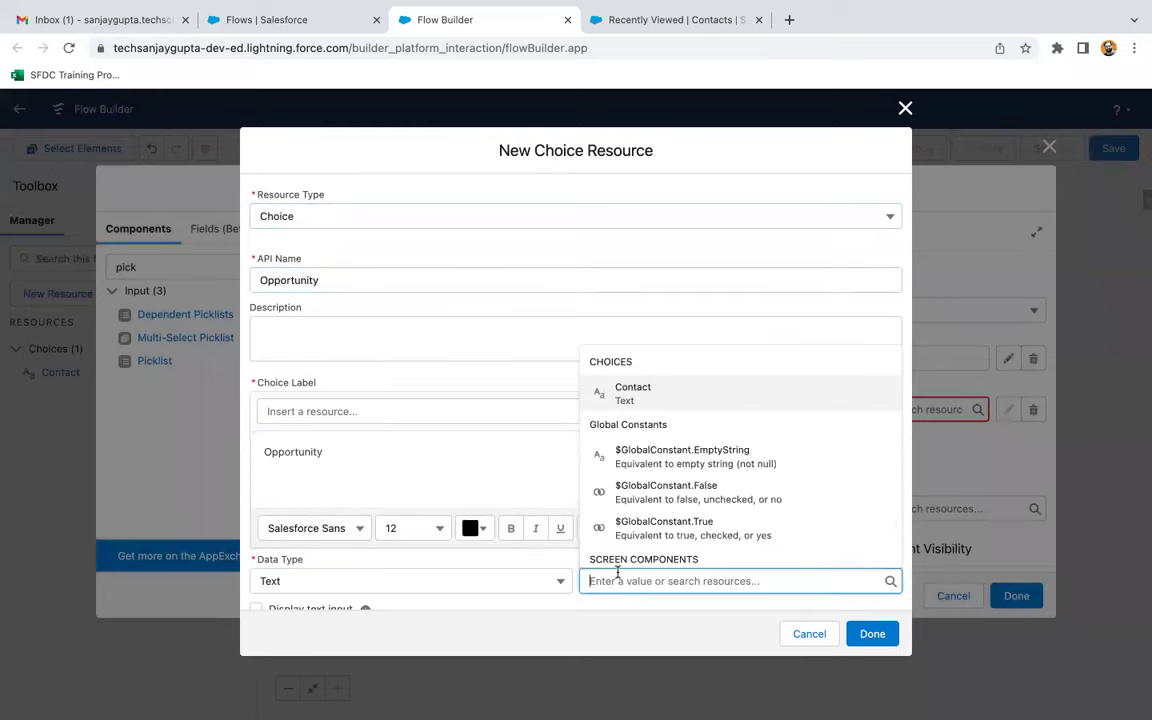
pyautogui.write('Opportunity')
pyautogui.click(873, 638)
# - Add a third choice to the picklist and start a new Choice resource with API name "Case"
pyautogui.click(855, 444)
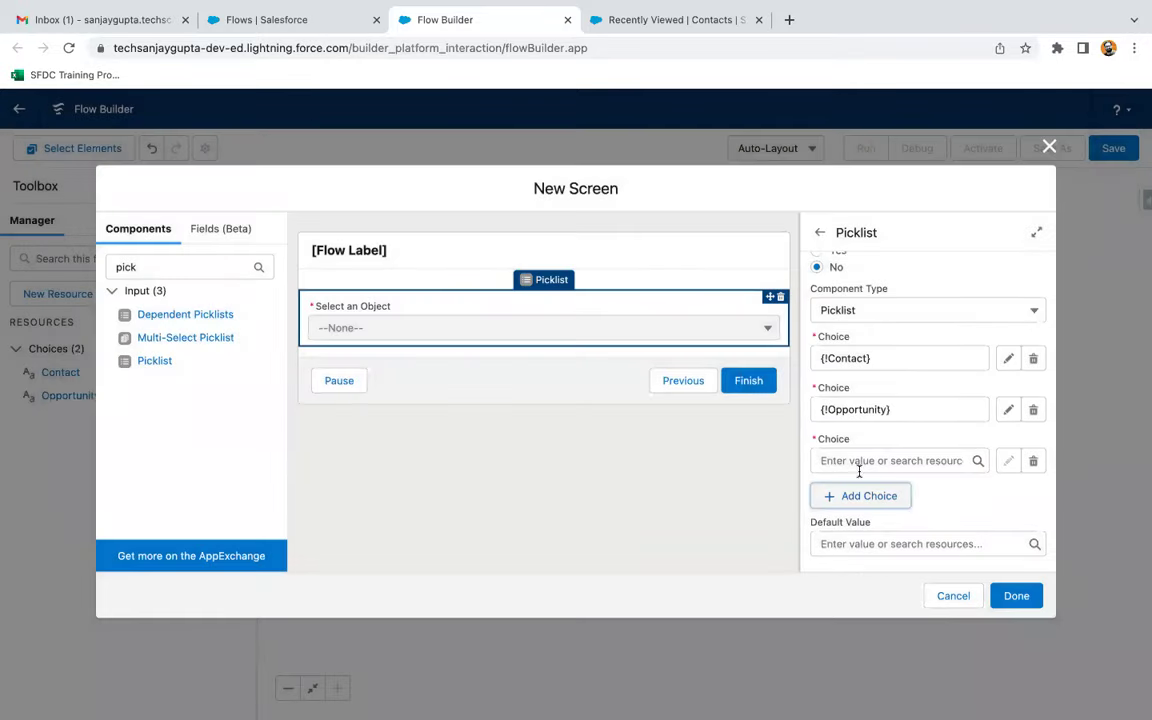
pyautogui.click(860, 461)
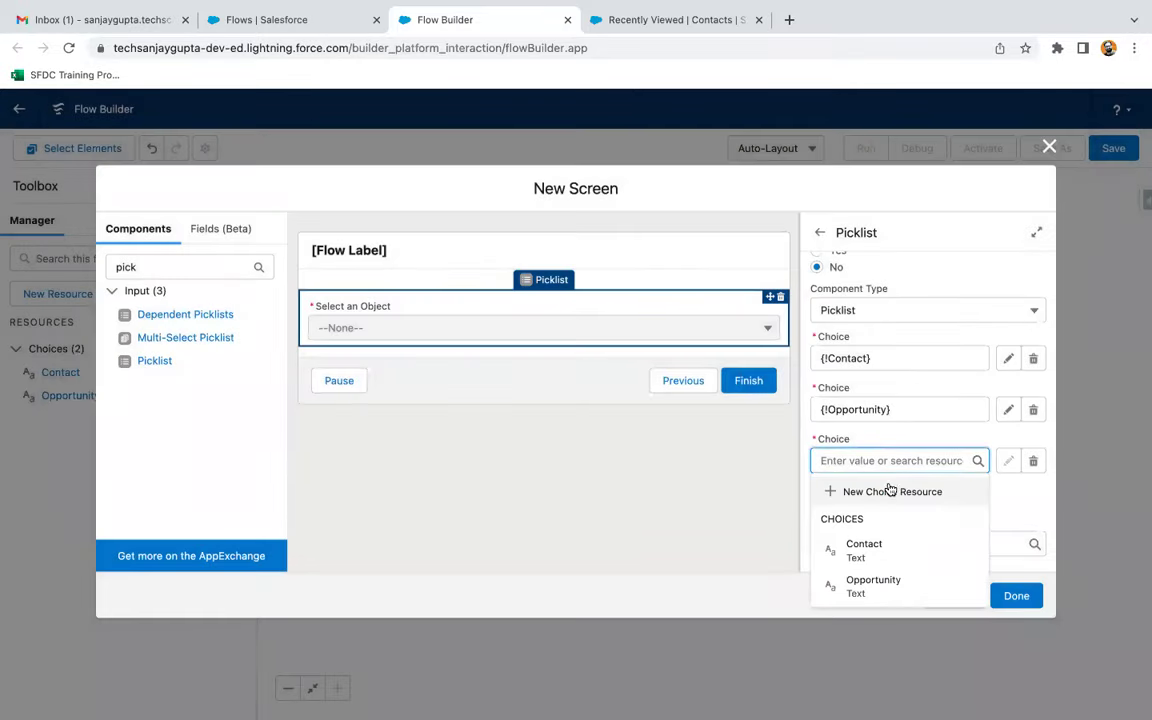
pyautogui.click(886, 491)
pyautogui.click(311, 337)
pyautogui.click(300, 364)
pyautogui.click(285, 272)
pyautogui.write('Case')
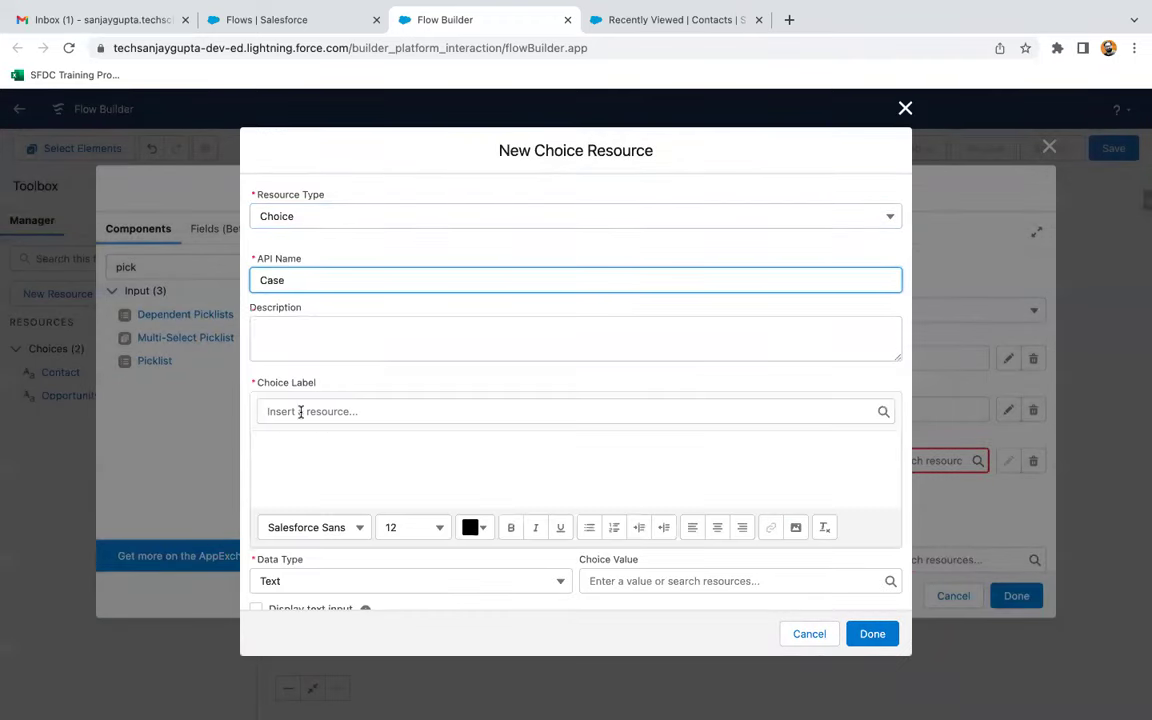
# - Set the choice label and choice value to "Case", then finish the choice resource and the Object Selection screen
pyautogui.click(329, 455)
pyautogui.write('Case')
pyautogui.click(702, 584)
pyautogui.write('Case')
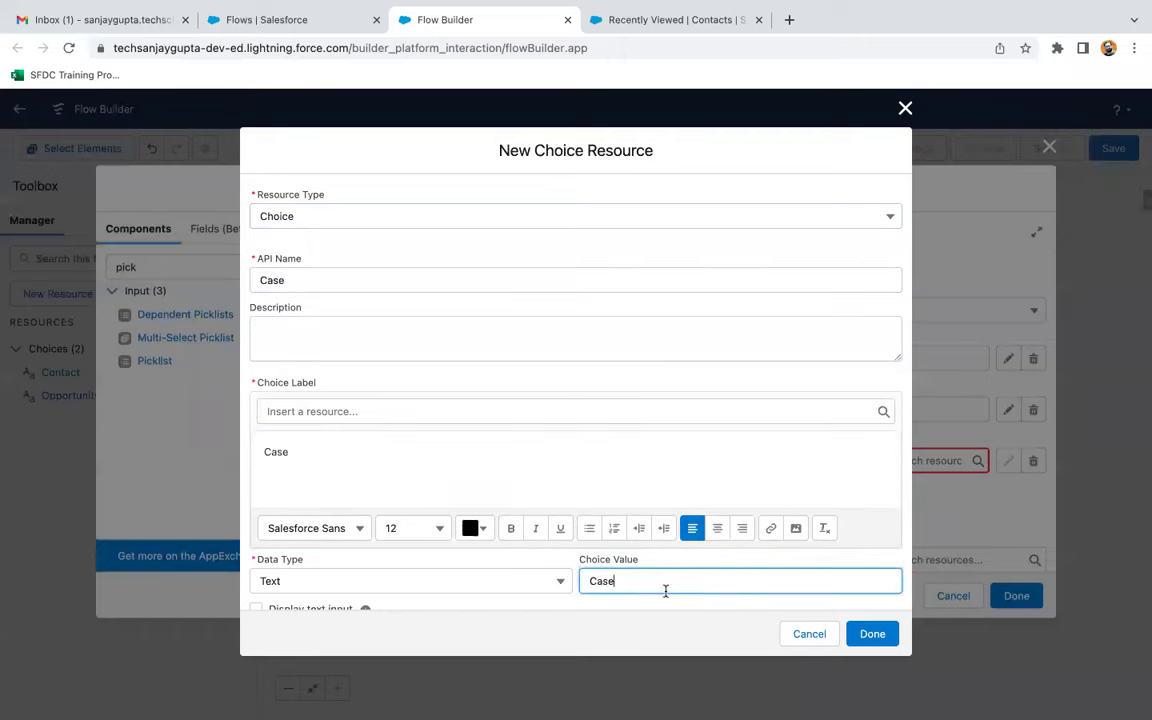
pyautogui.click(870, 631)
pyautogui.scroll(5, 856, 445)
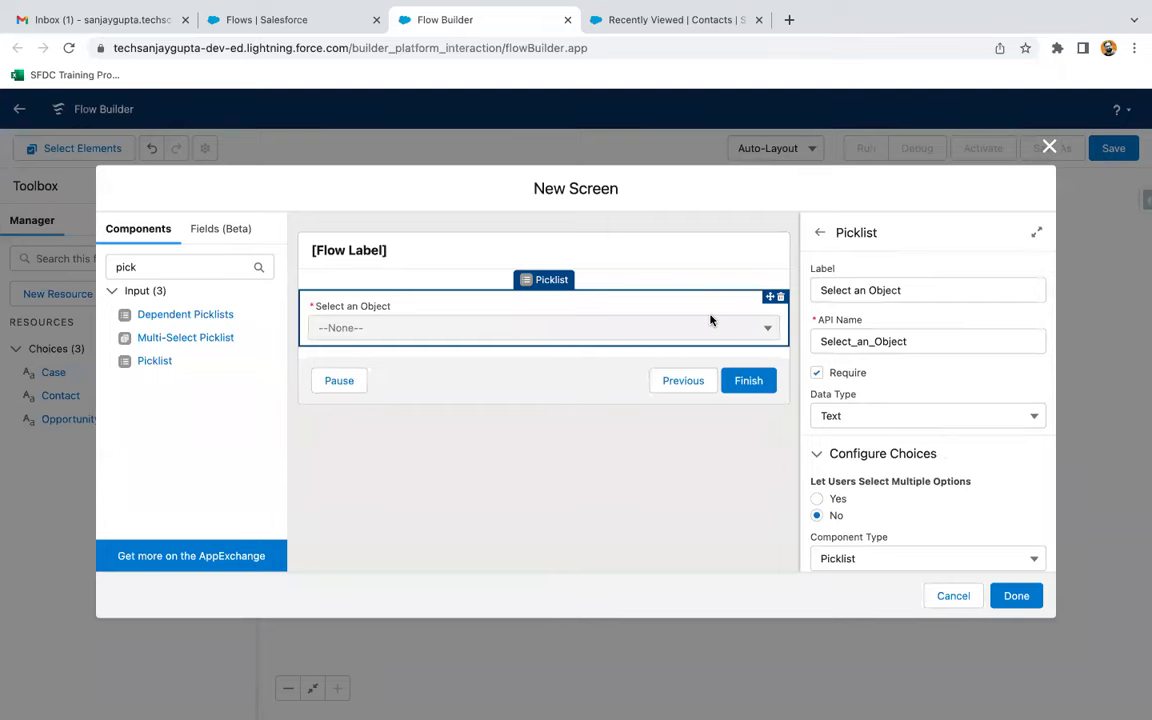
pyautogui.click(1016, 595)
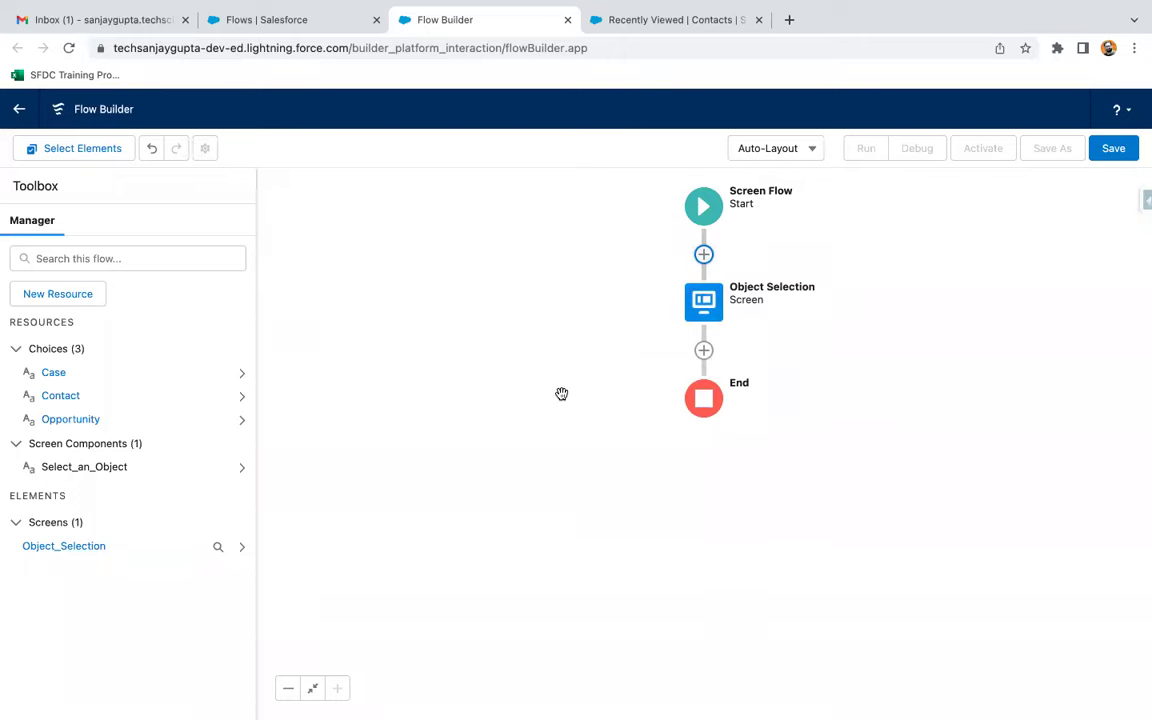
# - Add a Decision element after the Object Selection screen and label it "Check Selected Object"
pyautogui.click(704, 350)
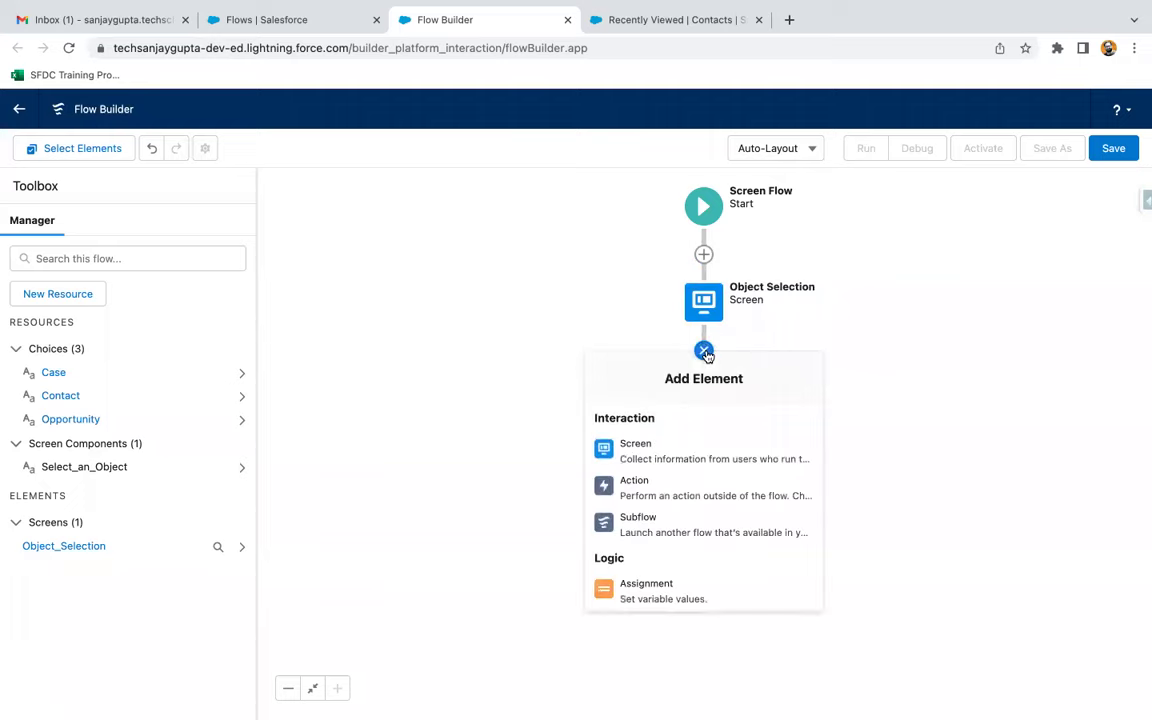
pyautogui.scroll(-3, 697, 529)
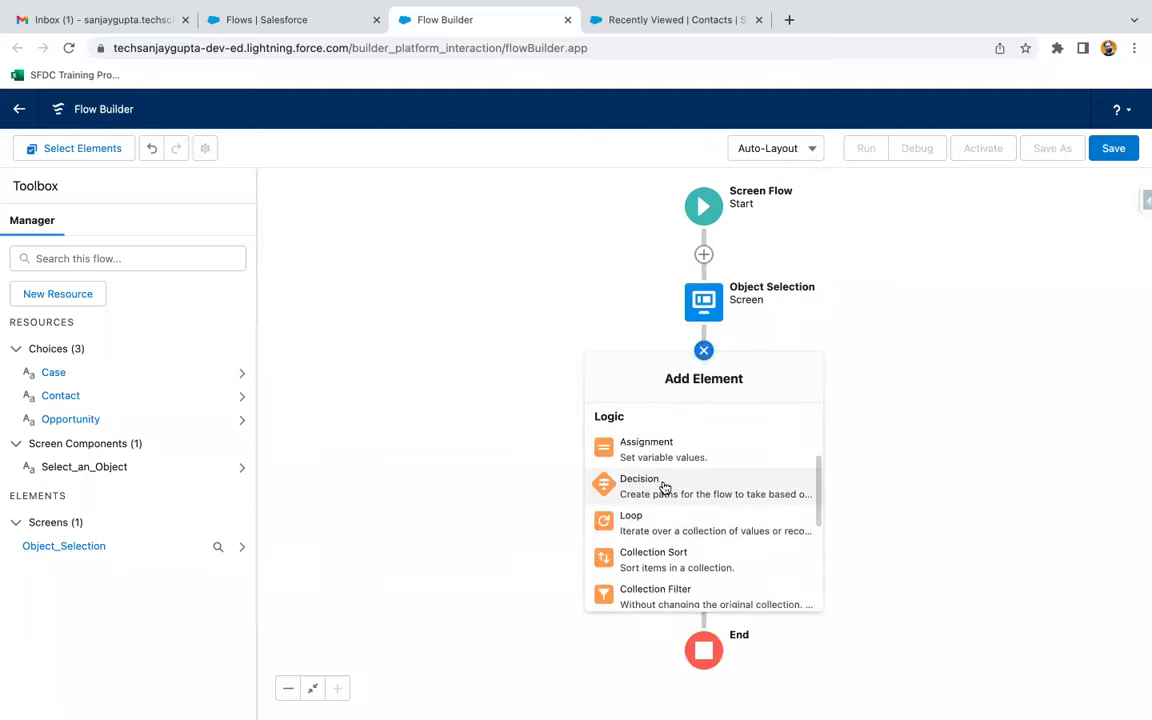
pyautogui.click(668, 489)
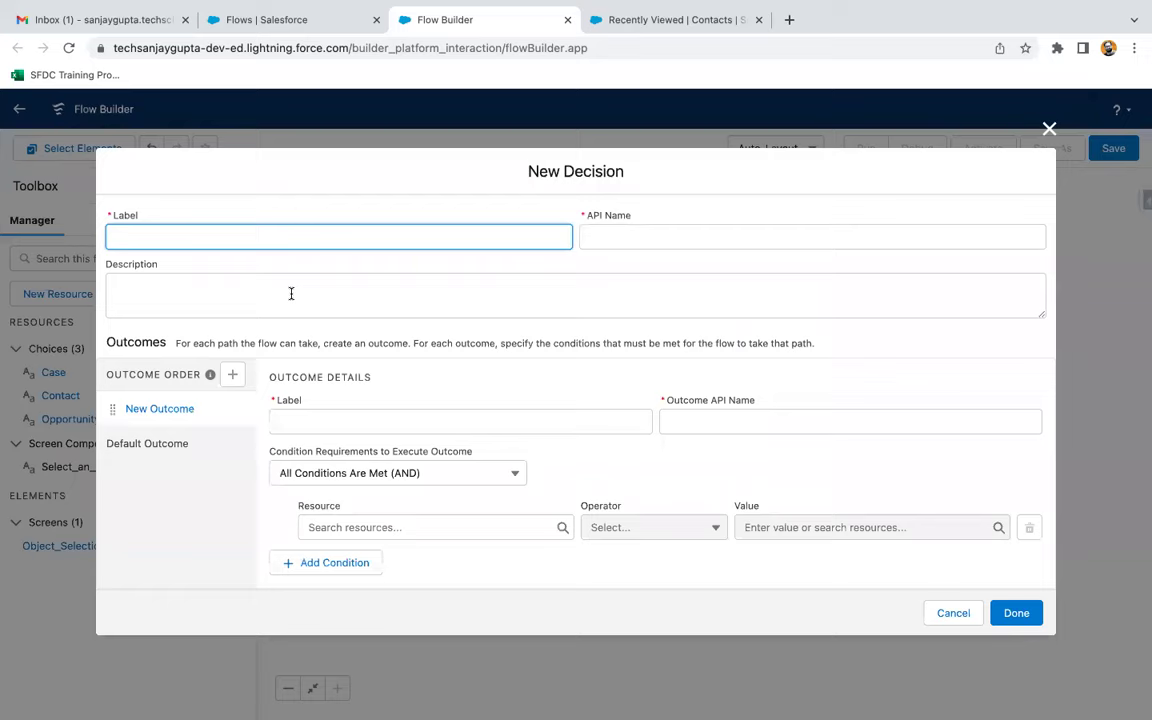
pyautogui.write('Check Selected Obje')
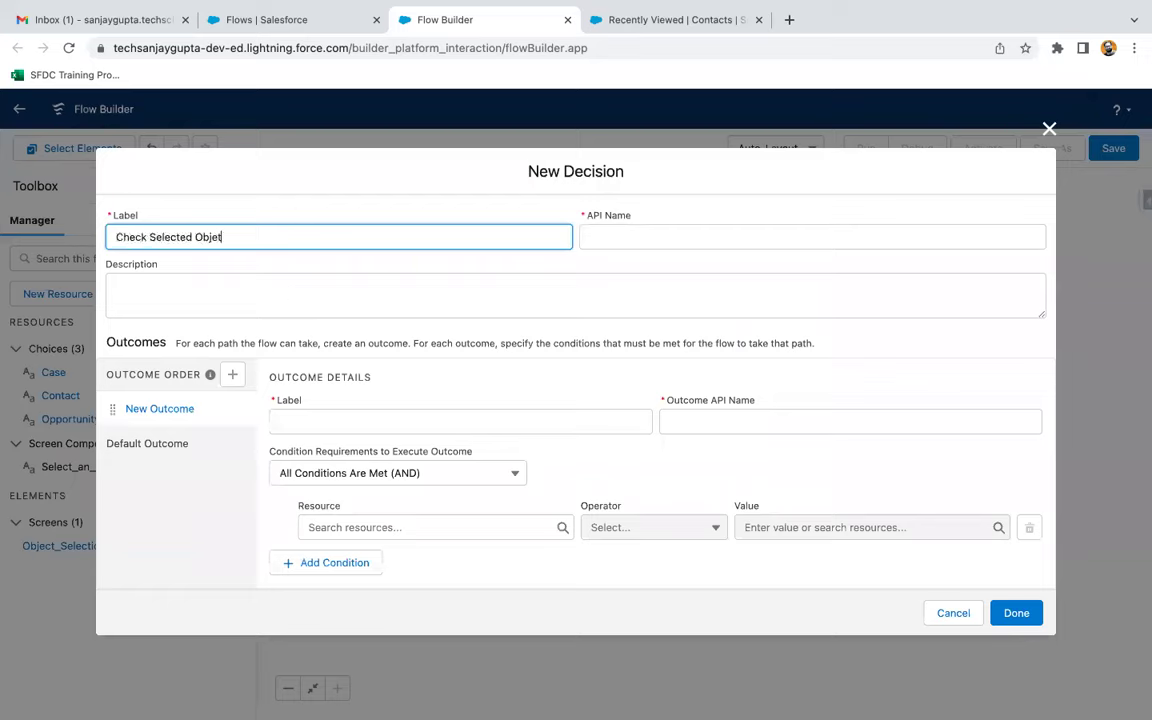
pyautogui.write('ct')
pyautogui.click(405, 276)
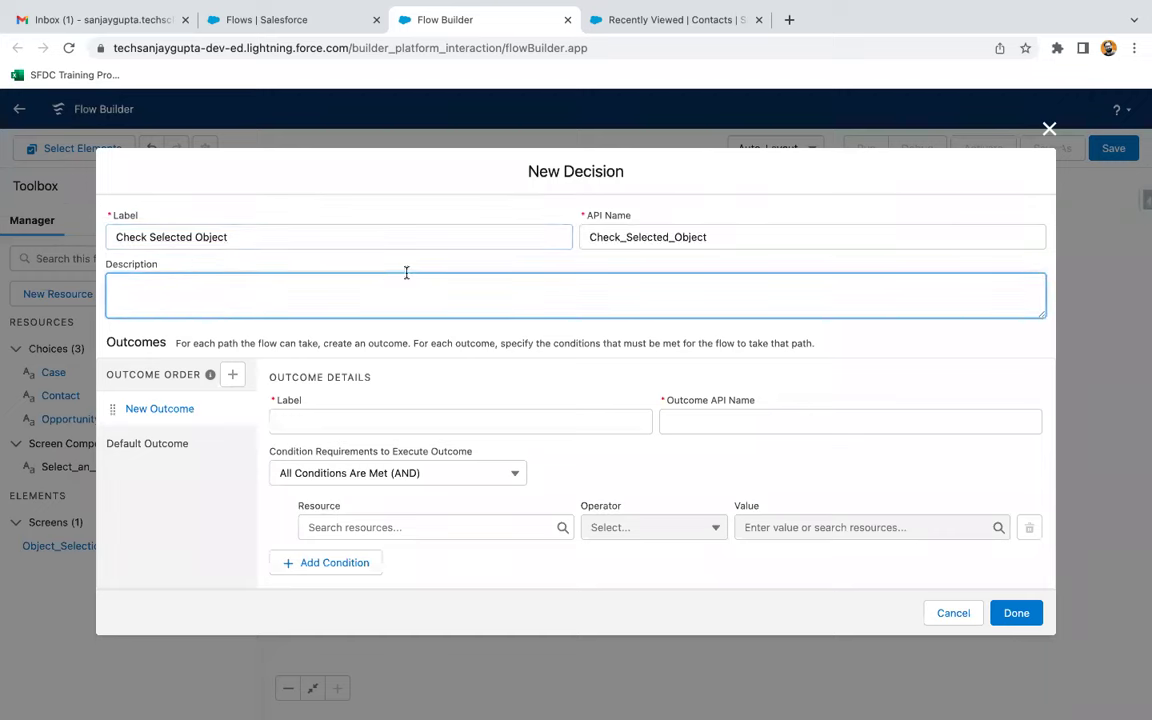
pyautogui.click(382, 265)
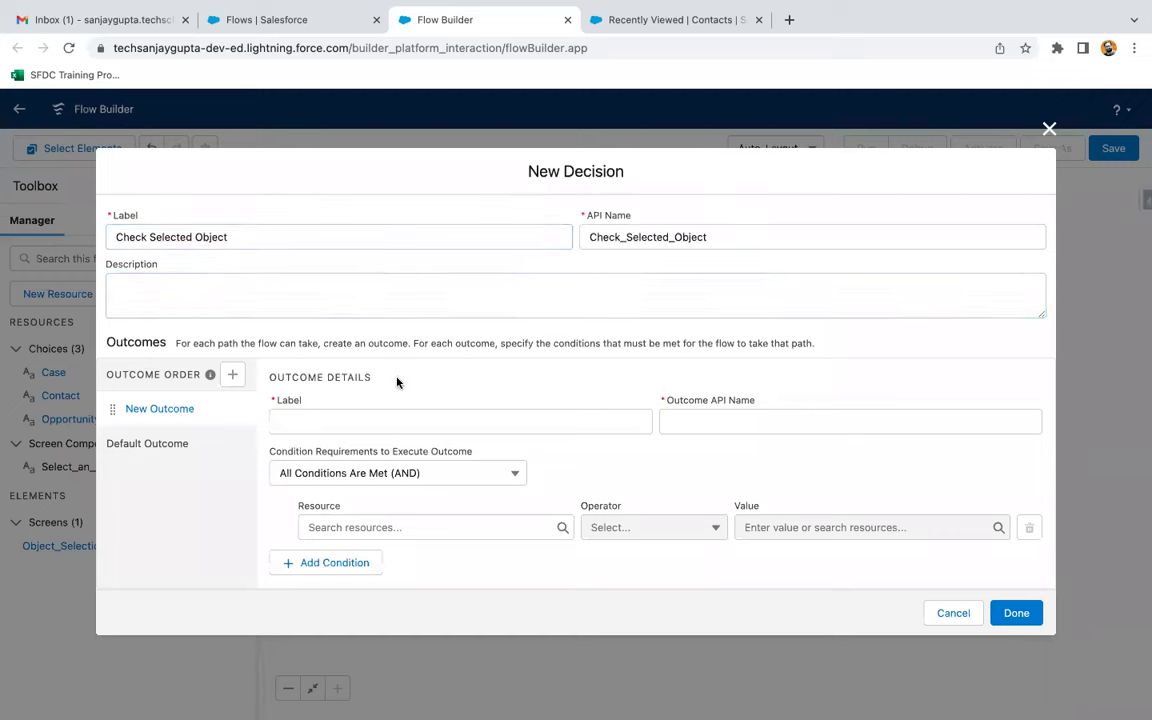
# - Label the first outcome "isContact?" and set its condition to Select_an_Object Equals the Contact choice
pyautogui.click(327, 414)
pyautogui.write('isContact?')
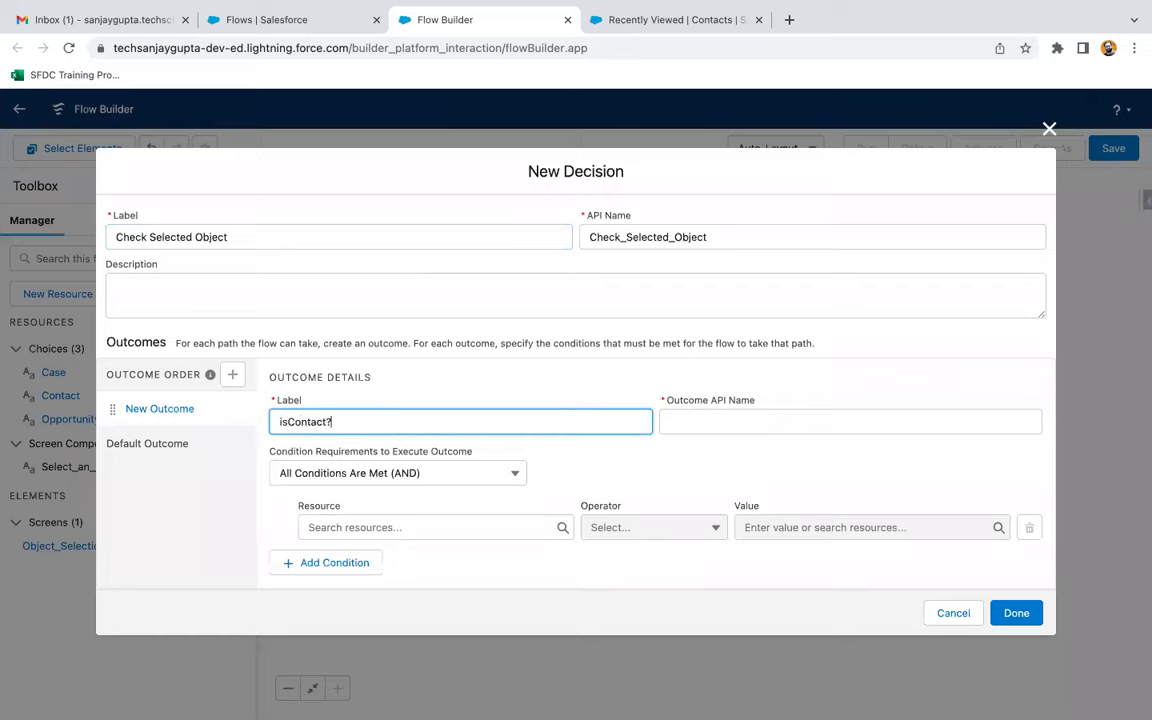
pyautogui.click(499, 402)
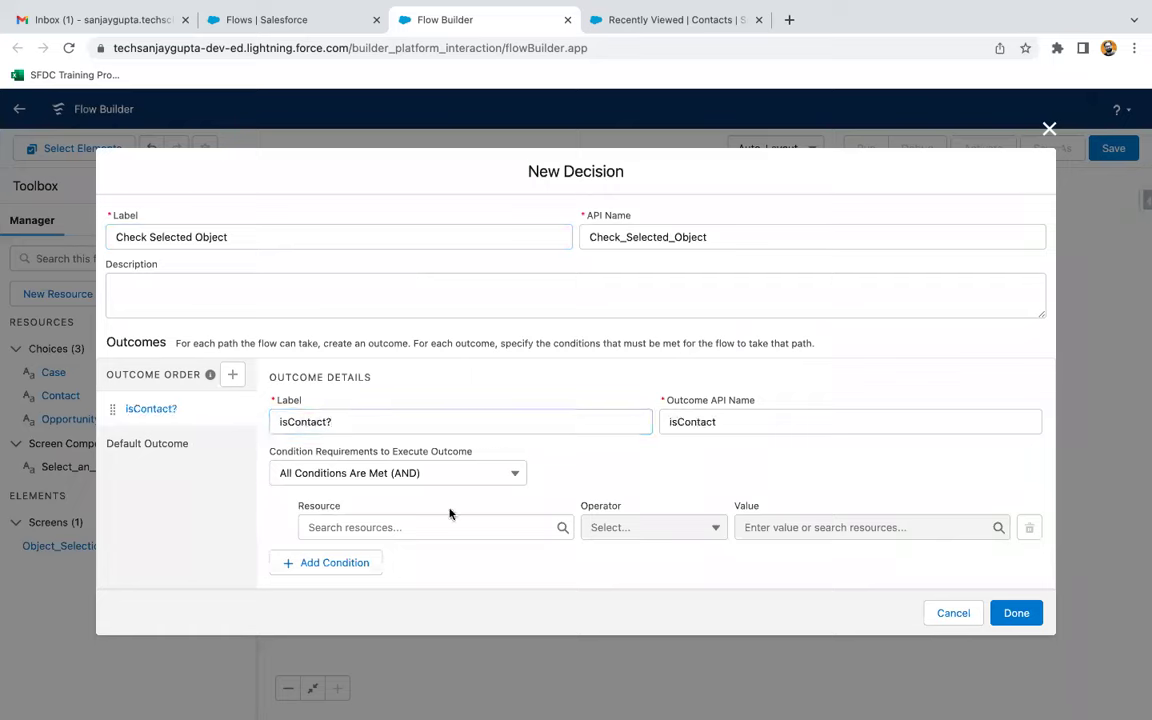
pyautogui.click(361, 527)
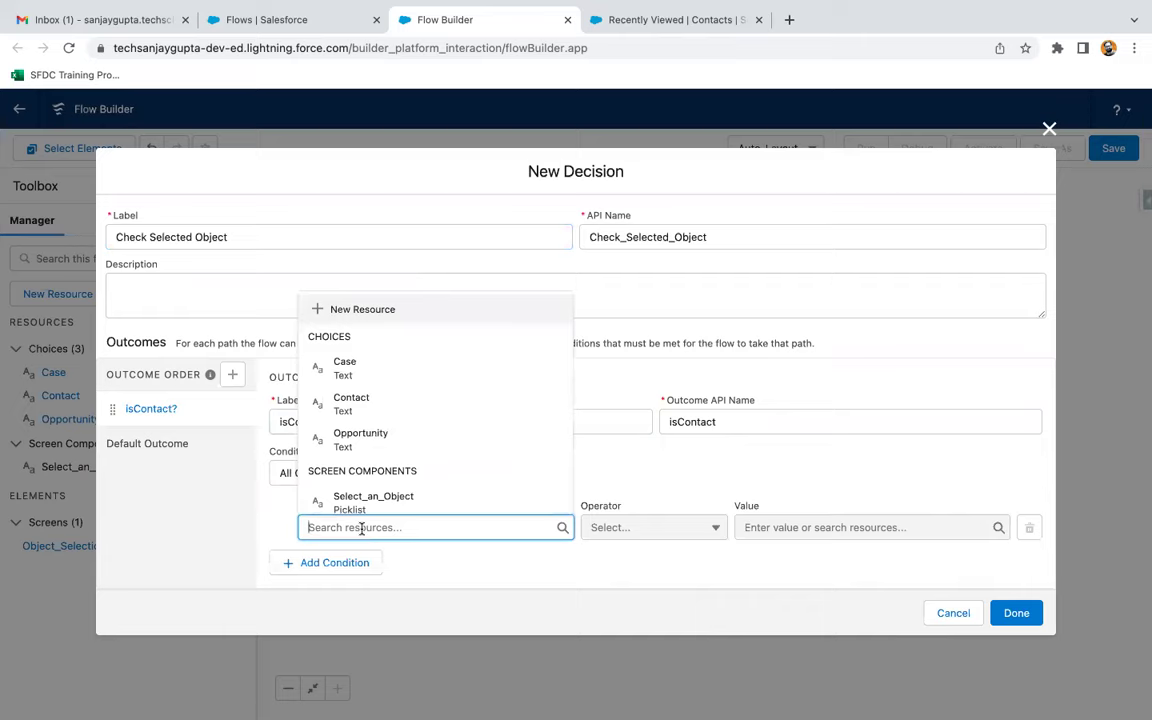
pyautogui.scroll(-2, 380, 427)
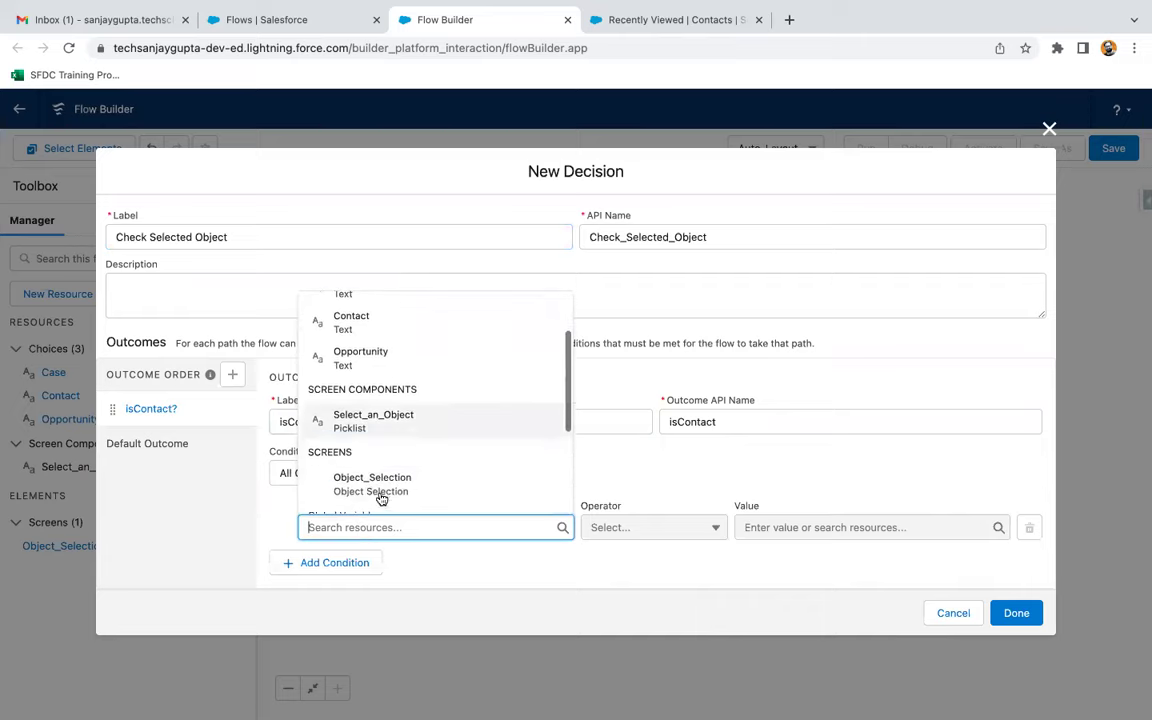
pyautogui.click(367, 425)
pyautogui.click(777, 527)
pyautogui.write('contact')
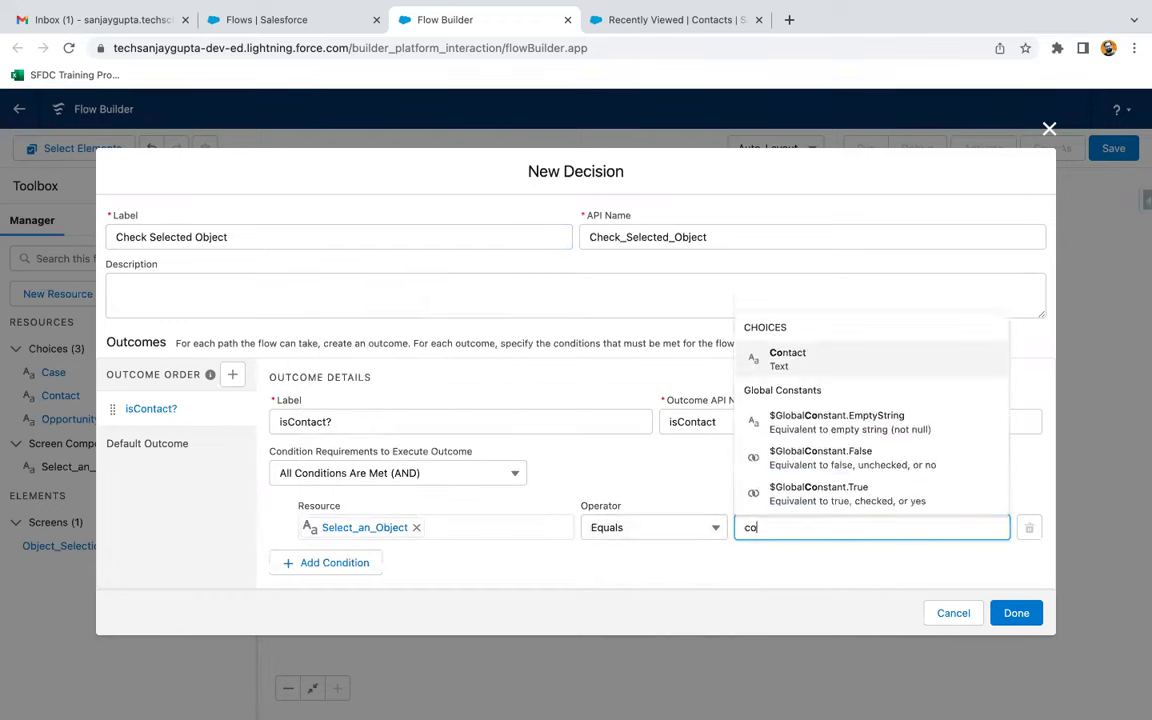
pyautogui.click(814, 500)
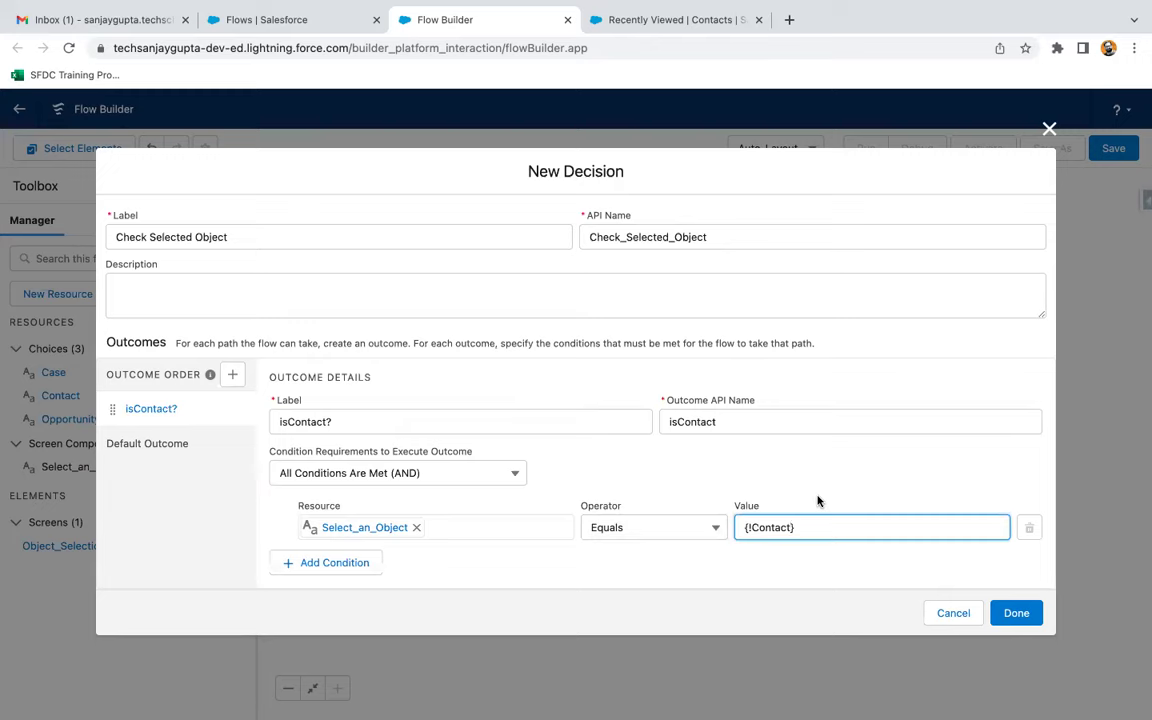
# - Add a second outcome labelled "isOpp?" with the condition Select_an_Object Equals the Opportunity choice
pyautogui.click(232, 374)
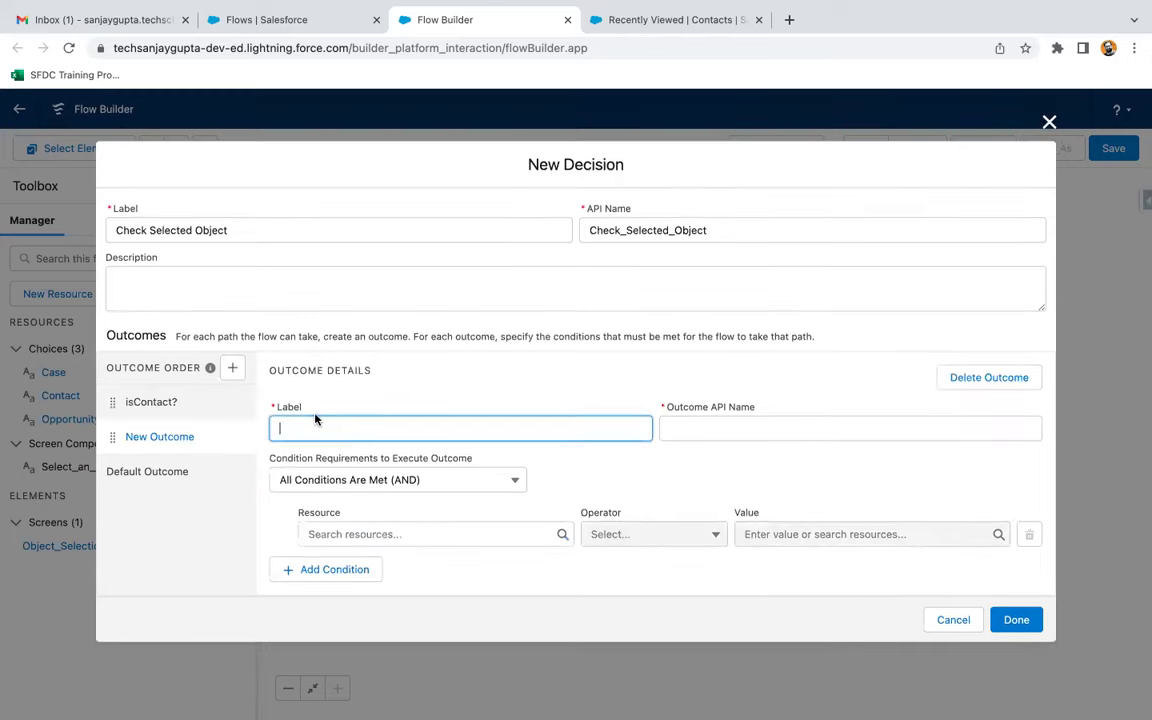
pyautogui.write('isOpp?')
pyautogui.click(473, 534)
pyautogui.write('sel')
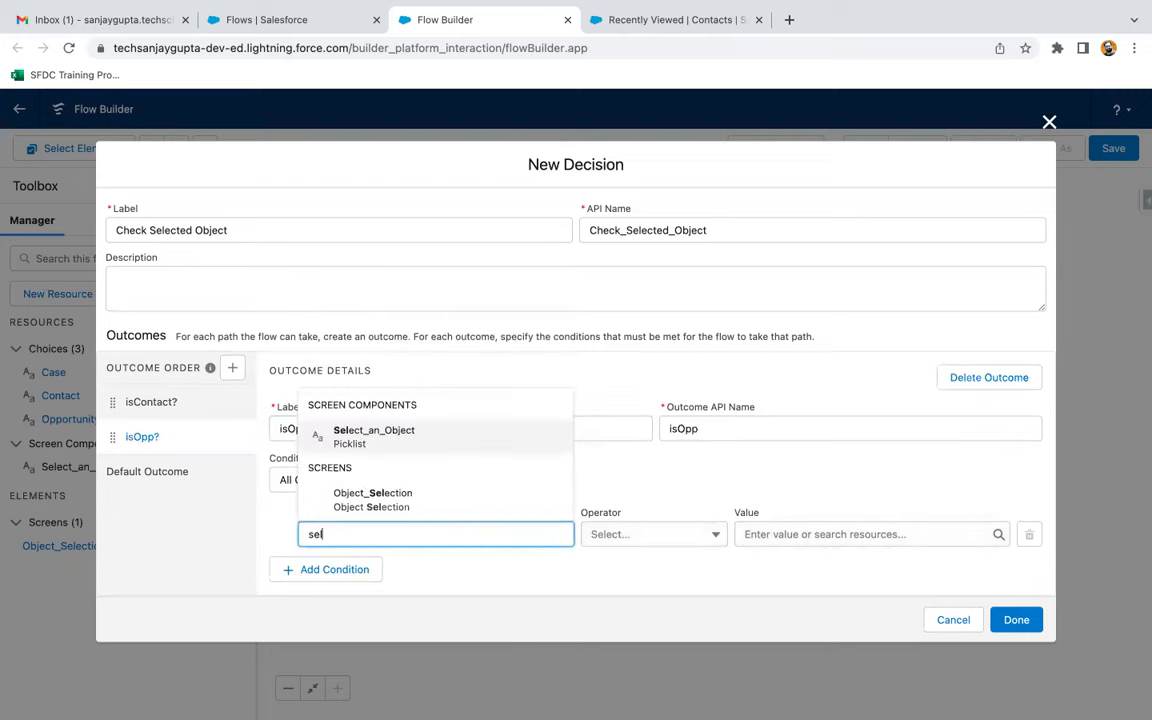
pyautogui.click(384, 437)
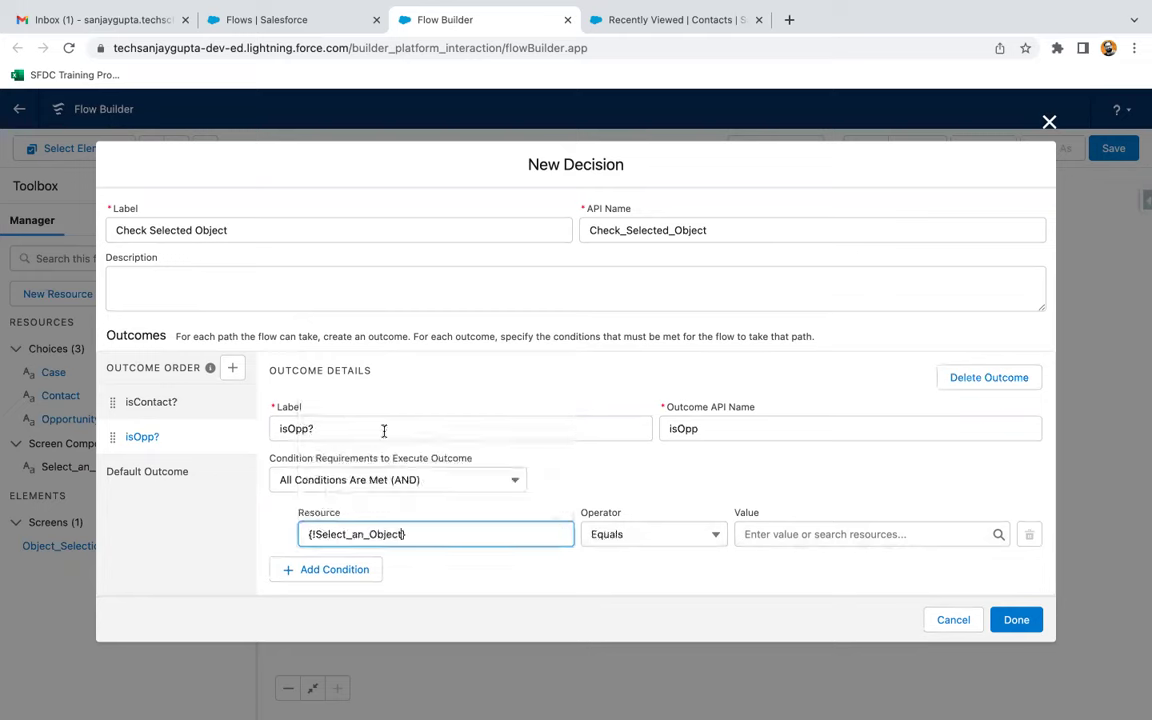
pyautogui.click(787, 534)
pyautogui.write('oppo')
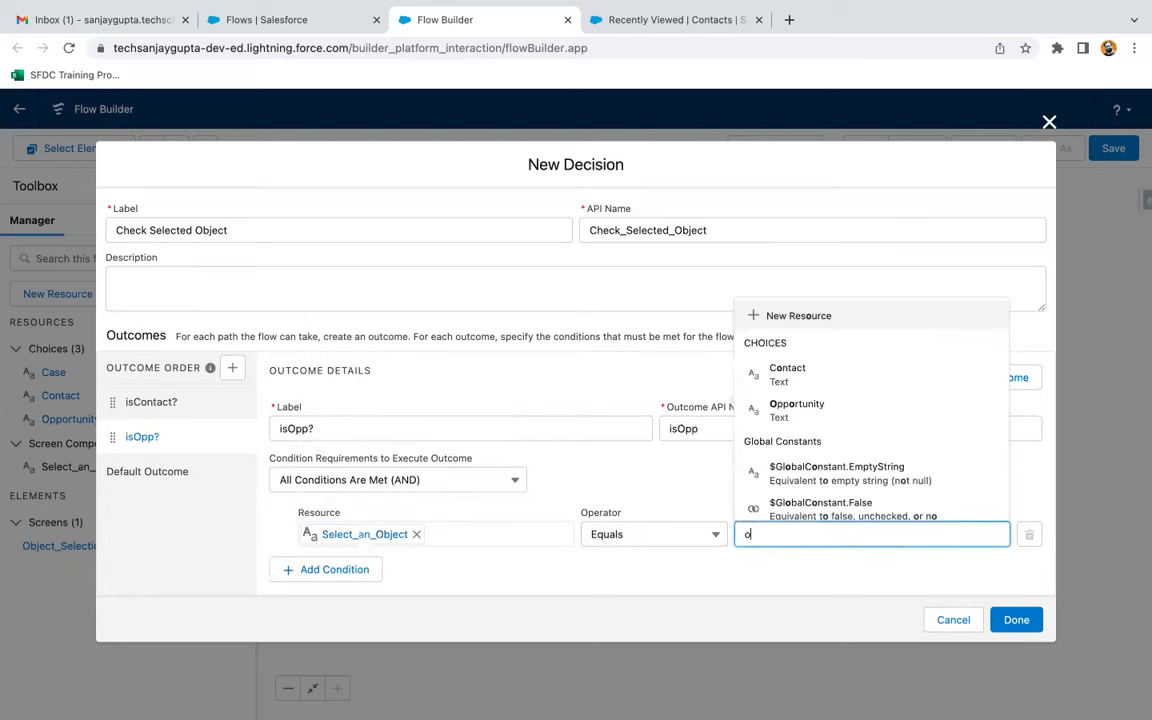
pyautogui.click(805, 497)
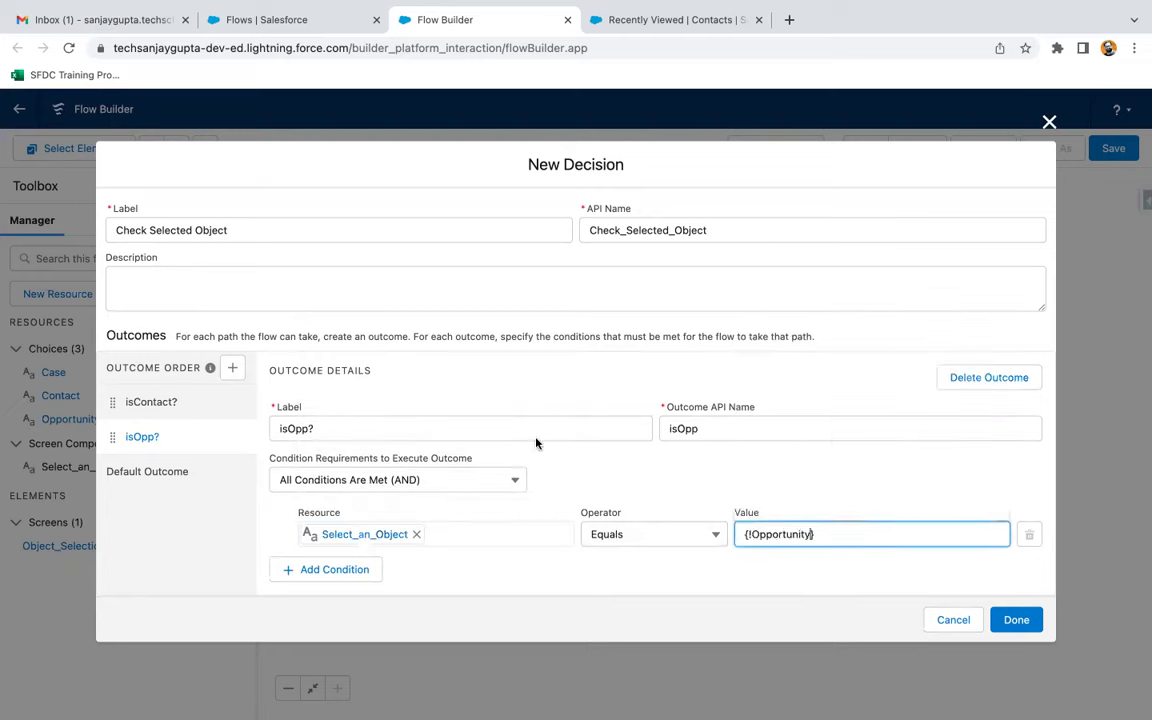
# - Add a third outcome "isCase?" with the condition Select_an_Object Equals the Case choice, and finish the decision
pyautogui.click(232, 367)
pyautogui.write('isCase?')
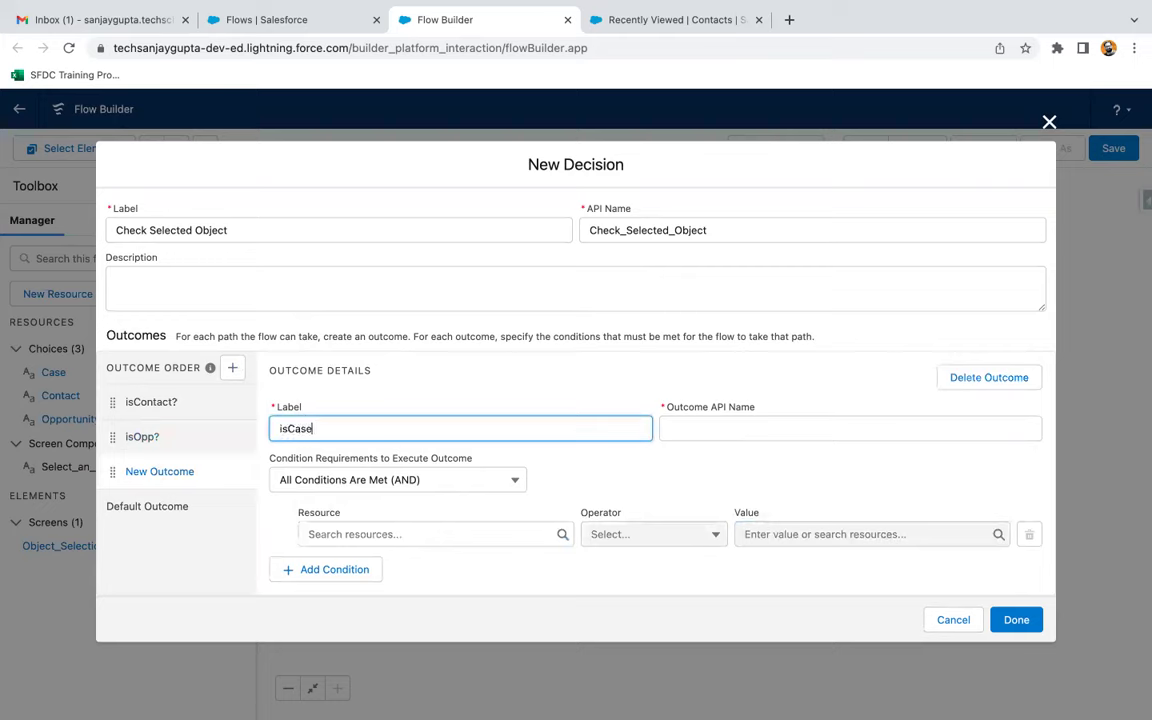
pyautogui.click(355, 534)
pyautogui.write('sele')
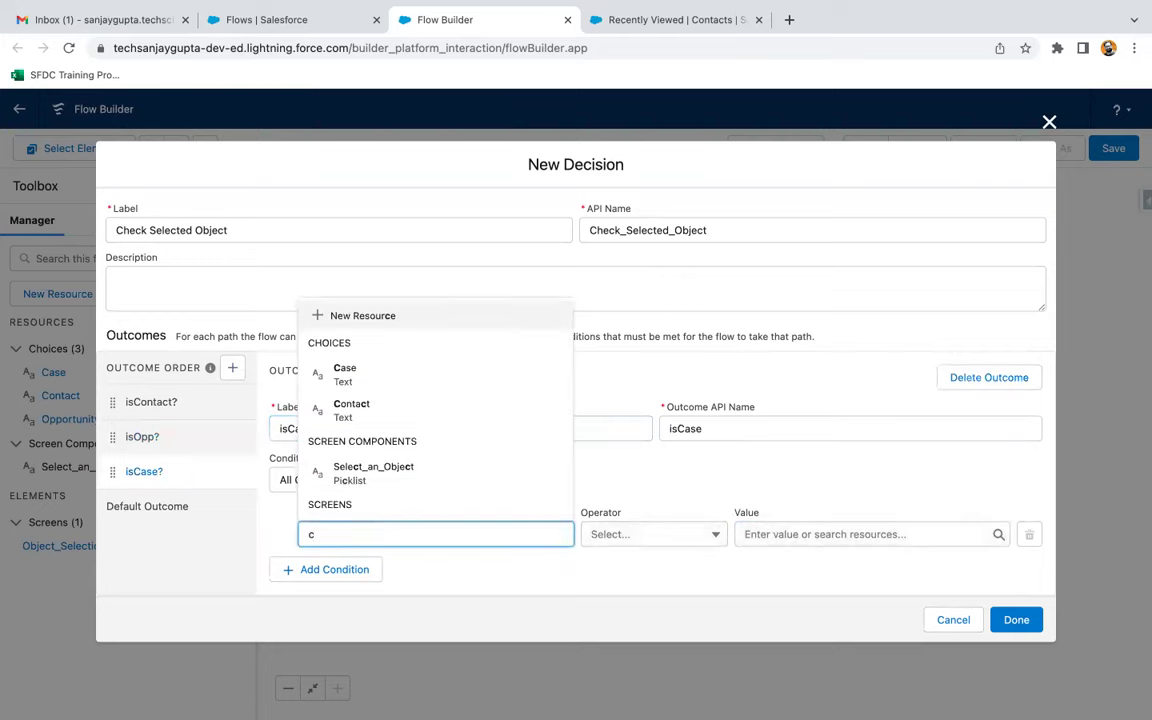
pyautogui.click(422, 434)
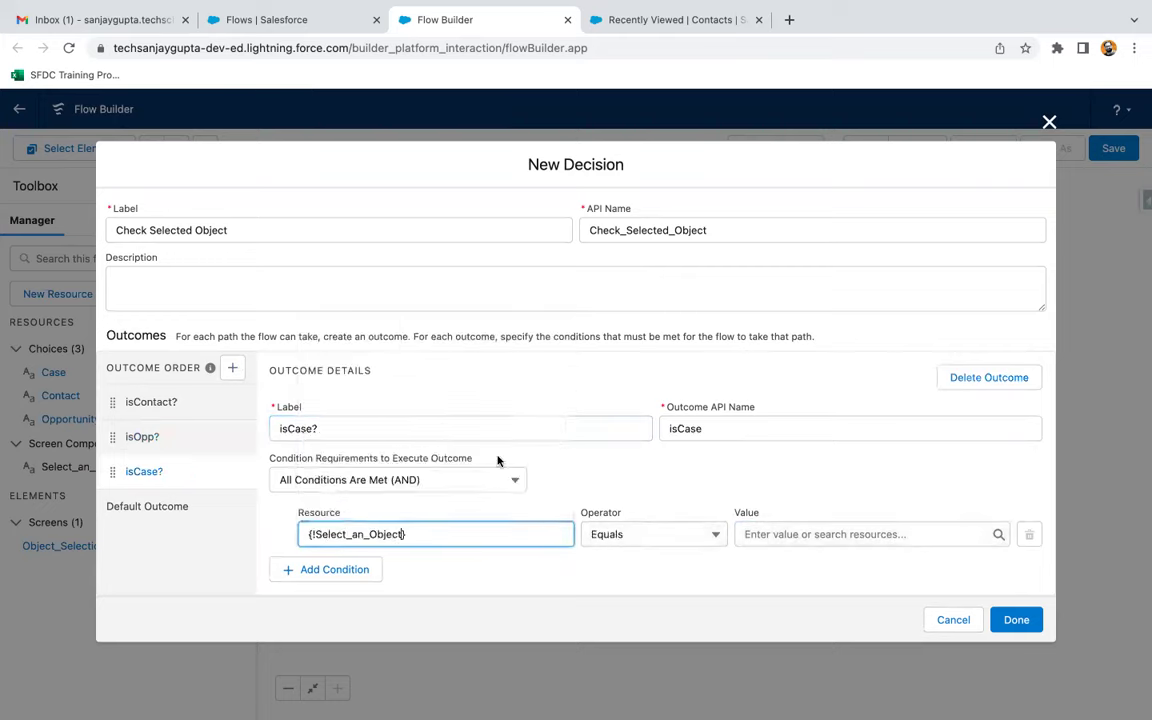
pyautogui.click(784, 535)
pyautogui.write('case')
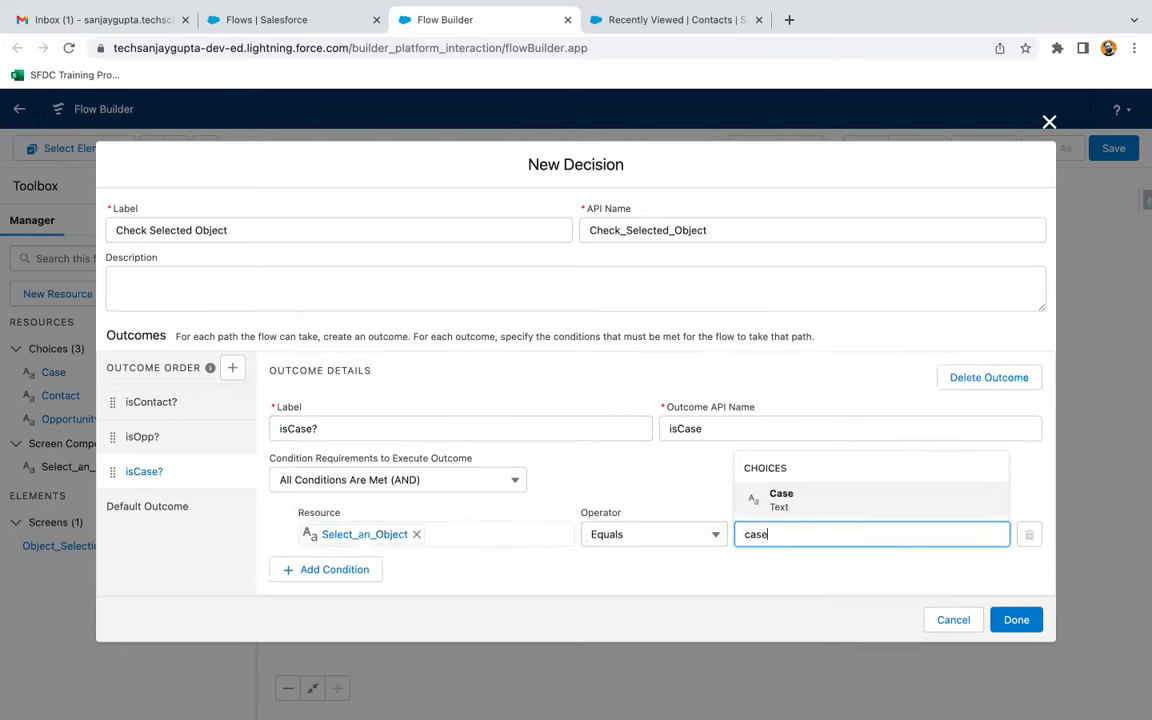
pyautogui.click(800, 500)
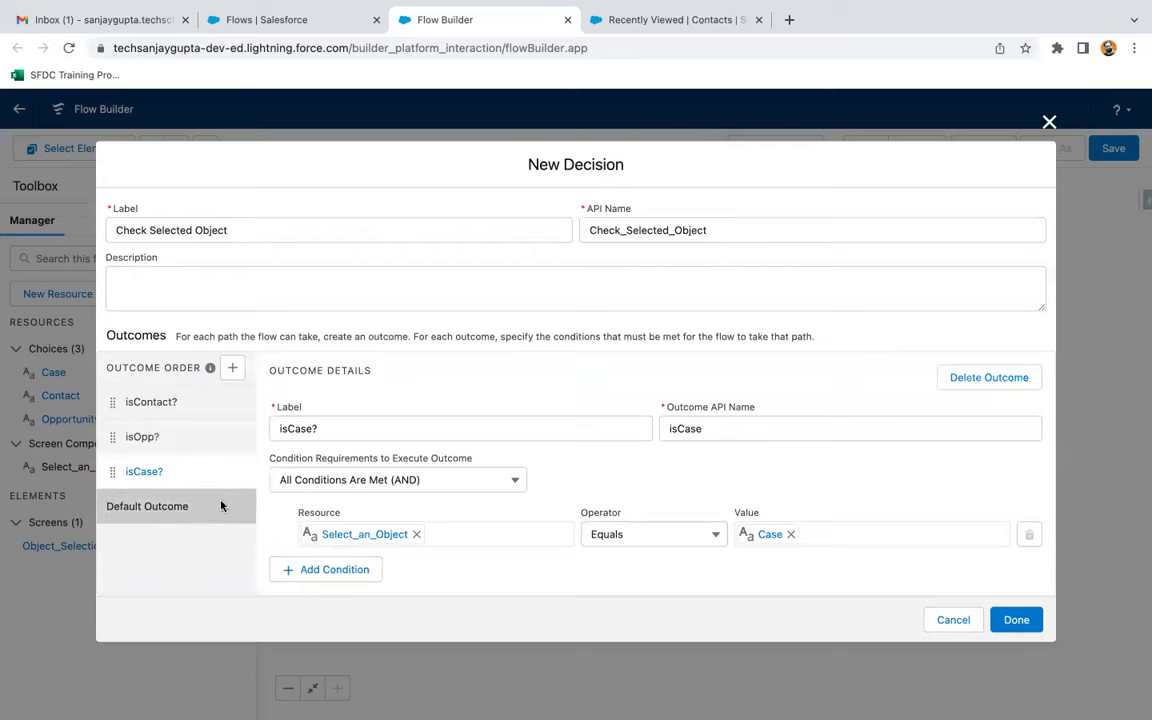
pyautogui.click(1017, 621)
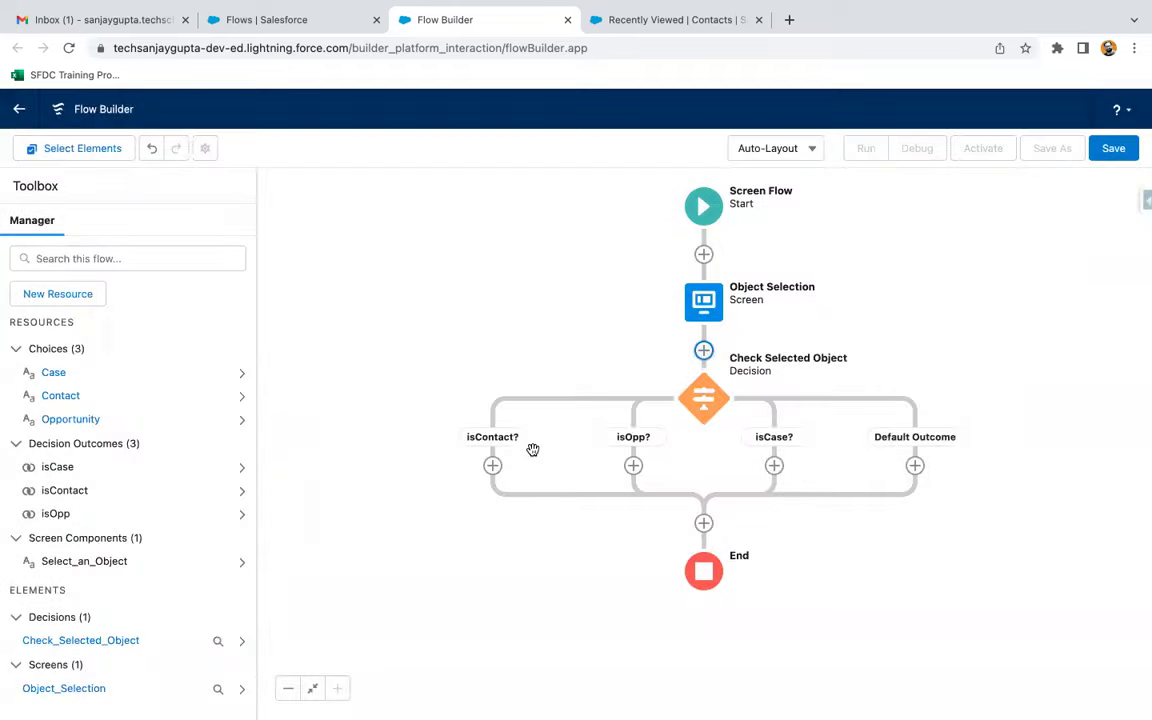
# - Add a separate End element to each of the isContact?, isOpp? and isCase? paths
pyautogui.scroll(-2, 918, 428)
pyautogui.scroll(1, 935, 435)
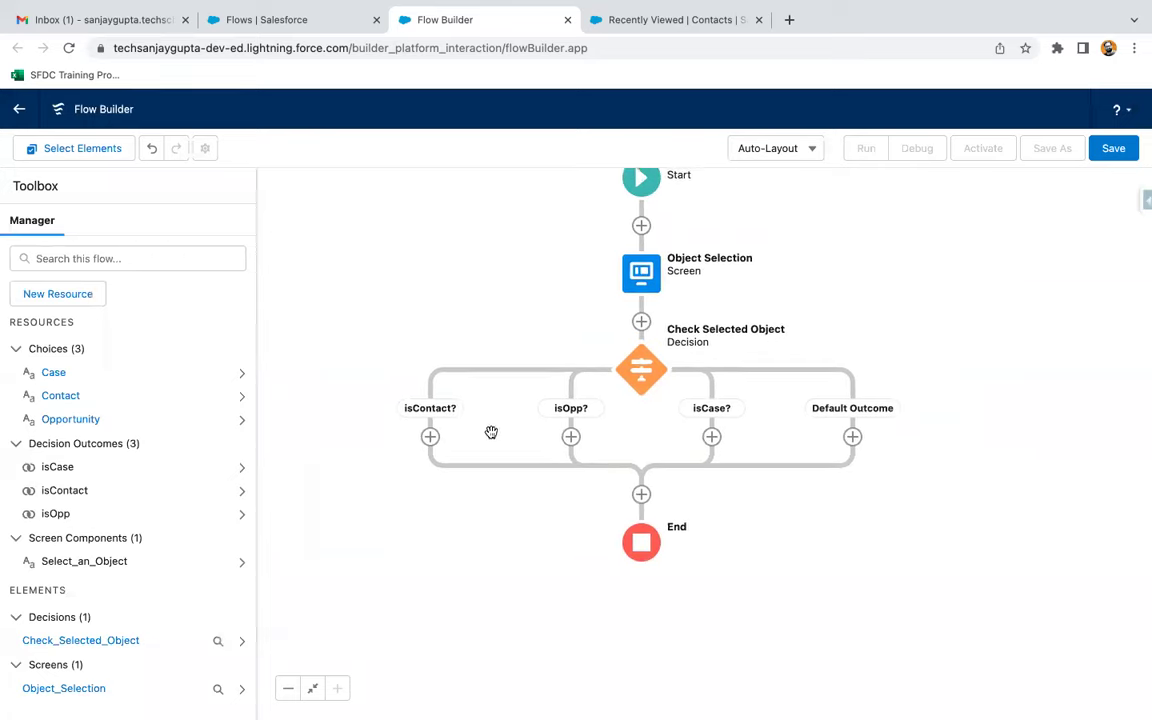
pyautogui.click(430, 437)
pyautogui.scroll(-3, 437, 527)
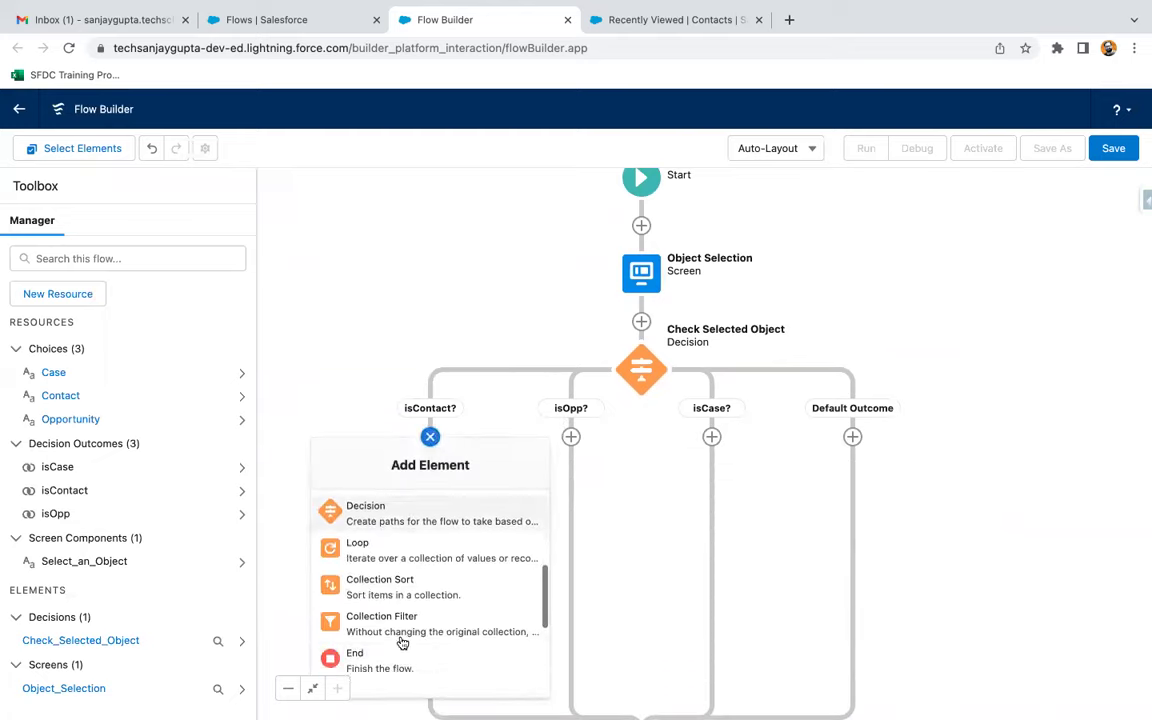
pyautogui.click(401, 645)
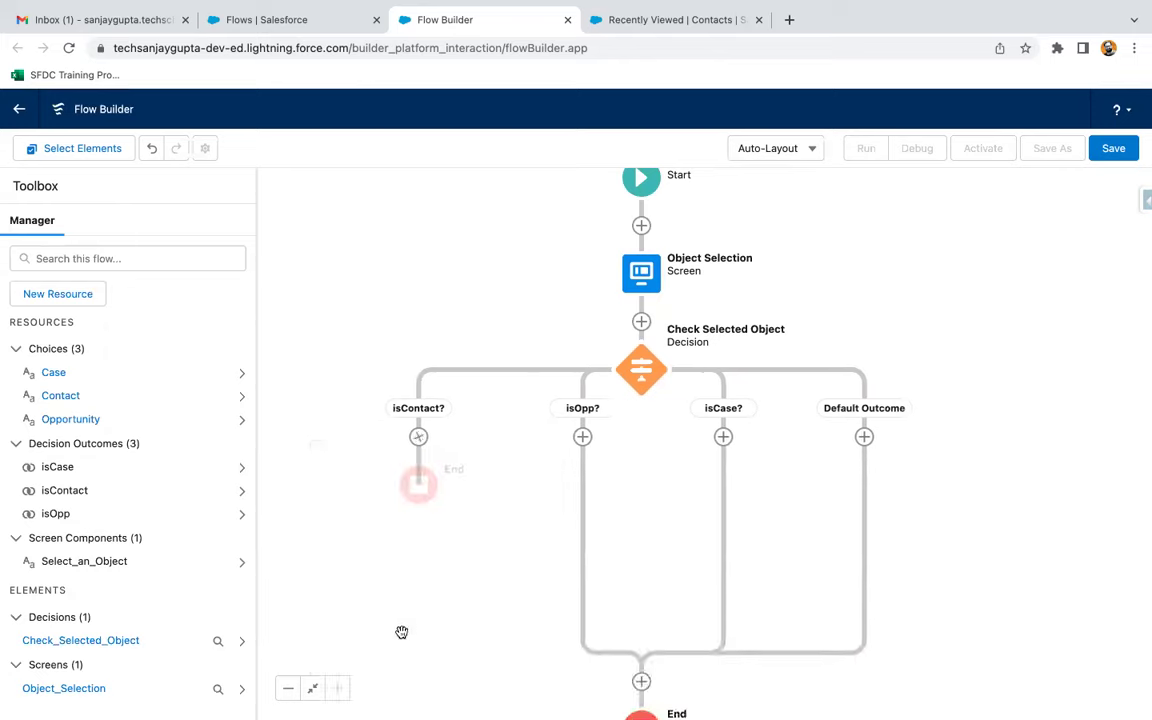
pyautogui.click(606, 437)
pyautogui.scroll(-5, 591, 620)
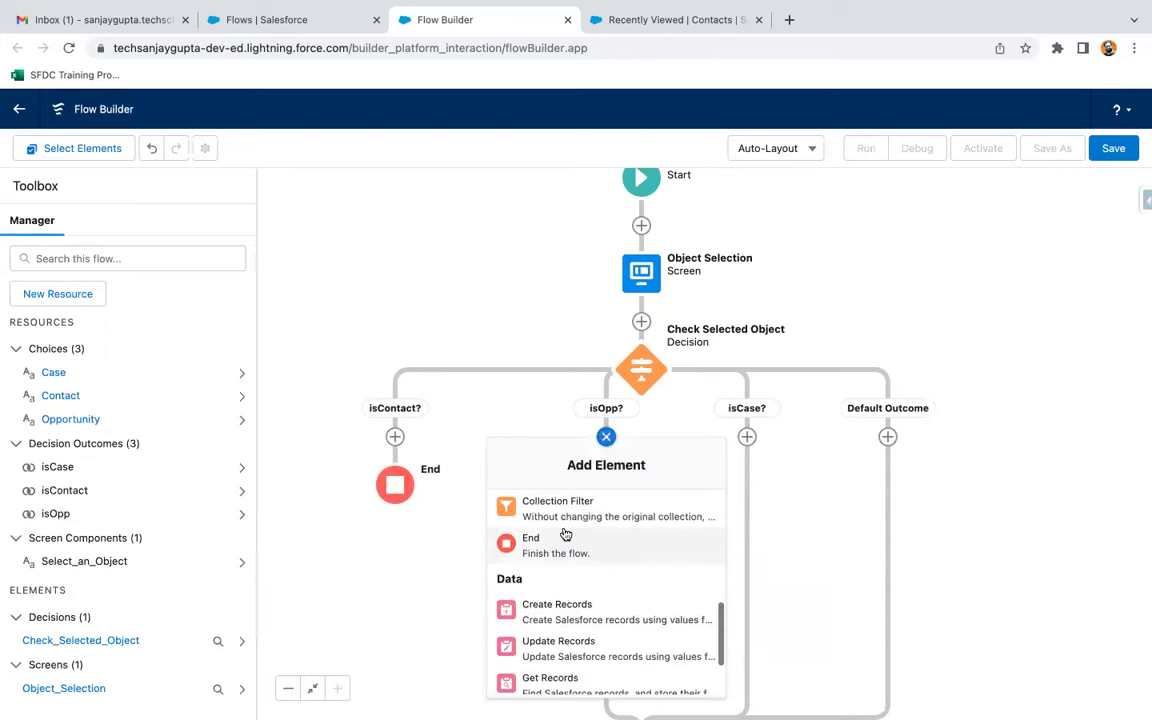
pyautogui.click(563, 541)
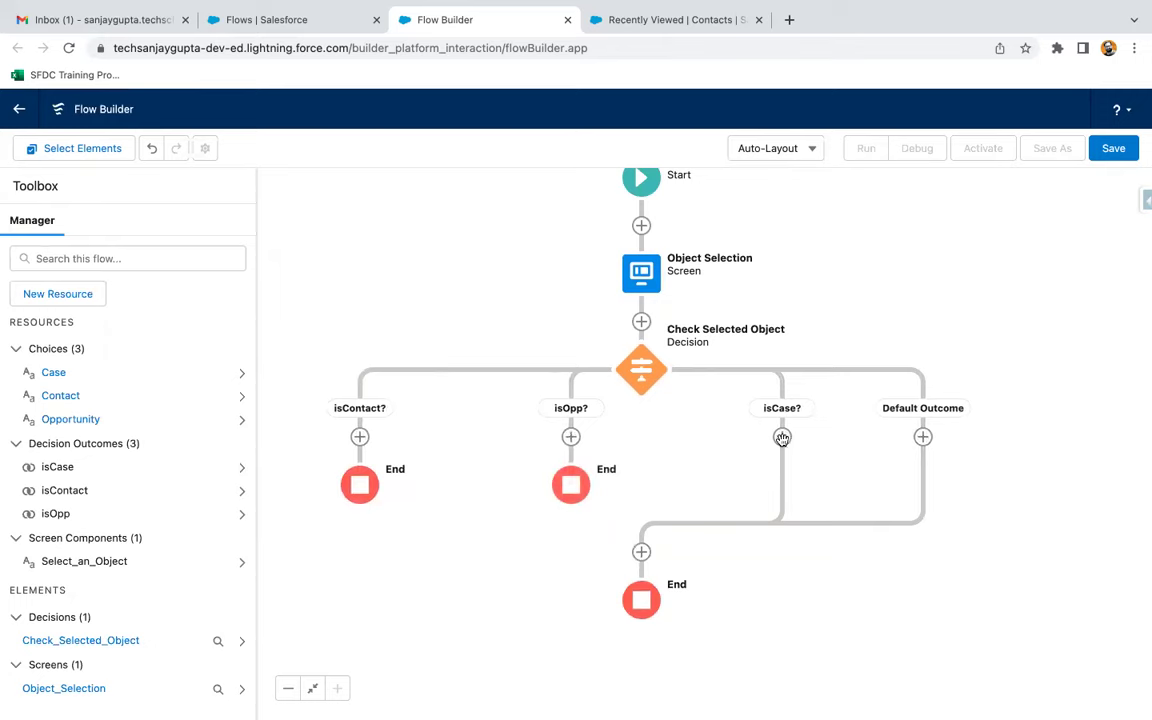
pyautogui.click(782, 437)
pyautogui.scroll(-5, 748, 594)
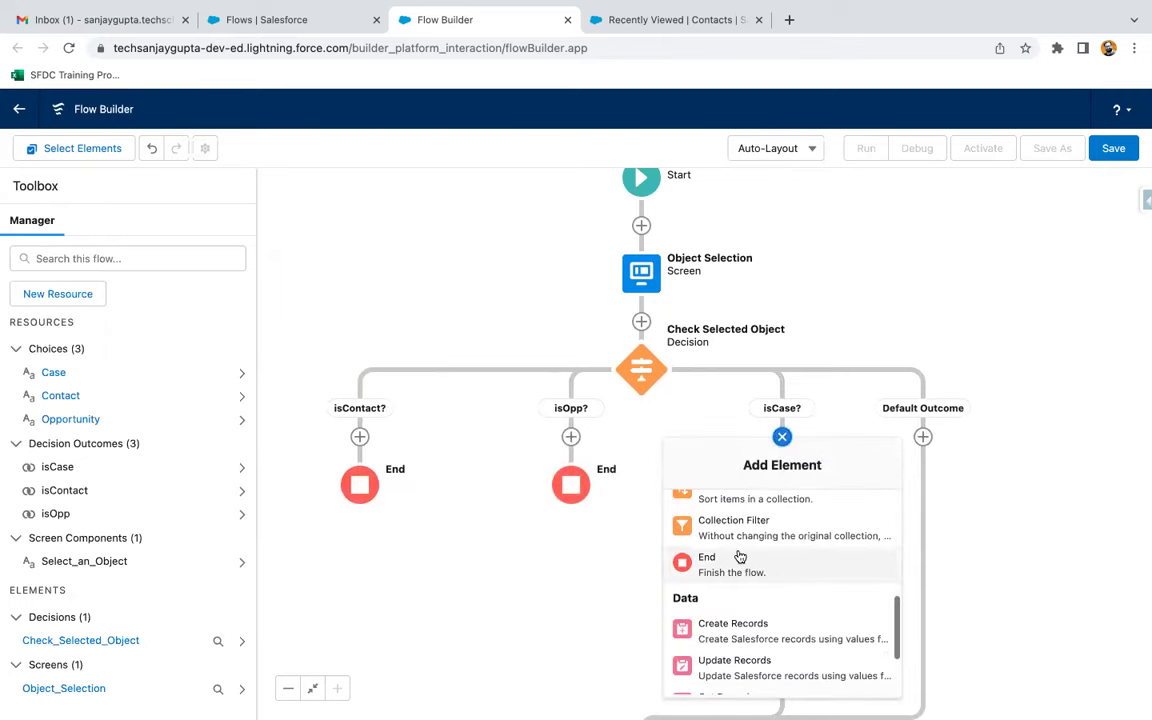
pyautogui.click(740, 557)
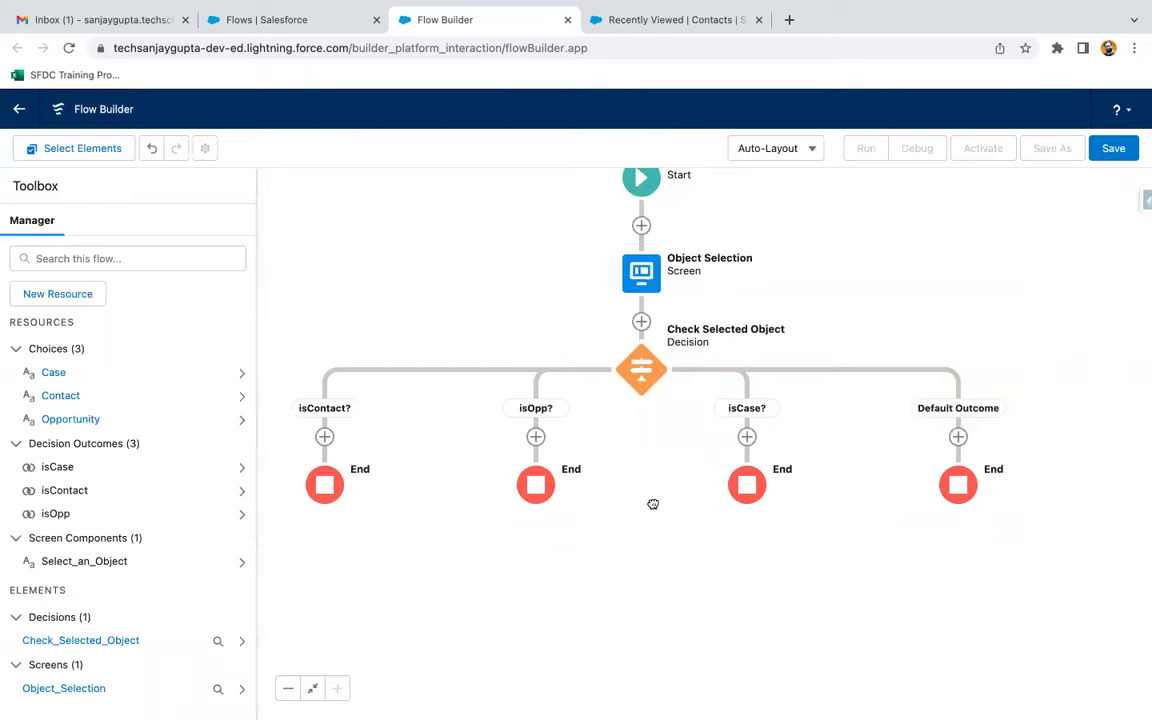
# - Add a Screen element on the isContact? path and label it "Contact Information"
pyautogui.scroll(-1, 653, 504)
pyautogui.click(329, 397)
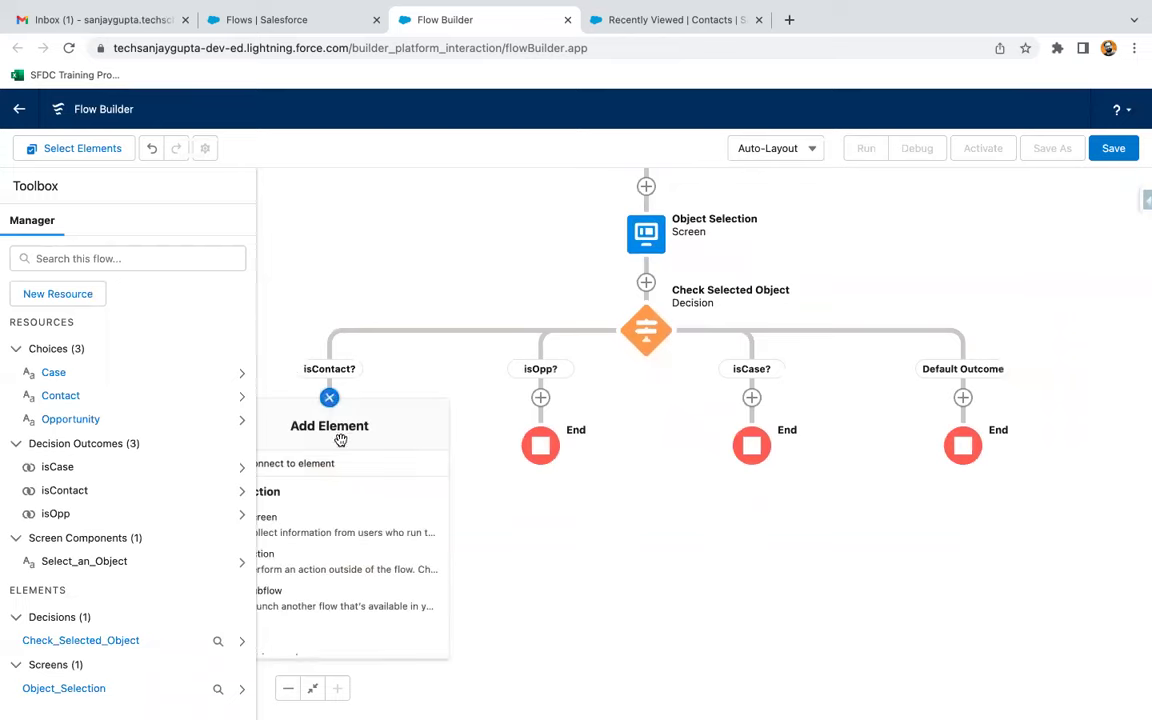
pyautogui.moveTo(571, 481); pyautogui.dragTo(744, 481)
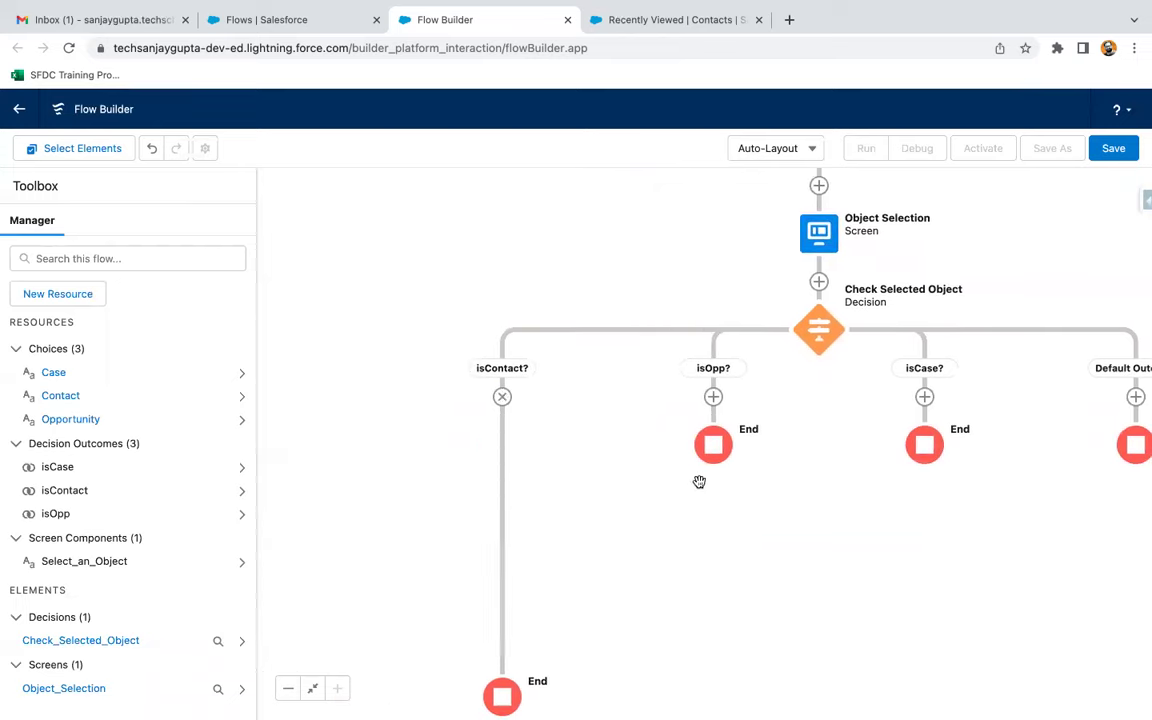
pyautogui.click(502, 398)
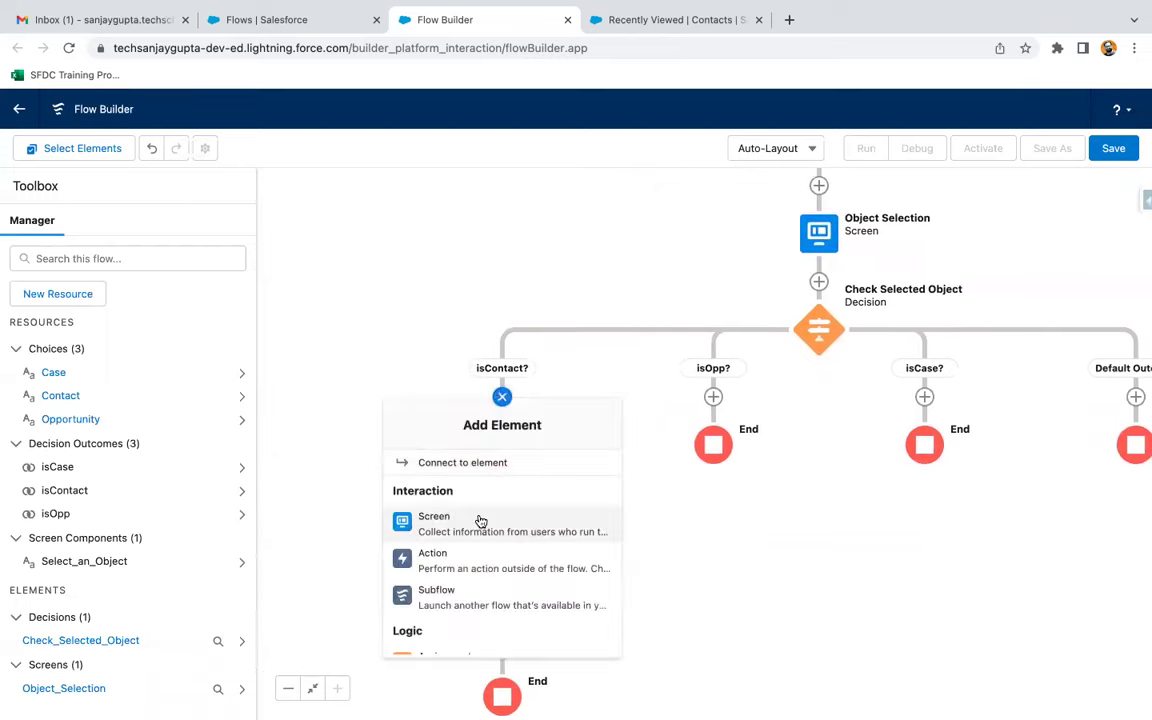
pyautogui.click(475, 518)
pyautogui.click(840, 290)
pyautogui.write('Contact Informa')
pyautogui.click(441, 307)
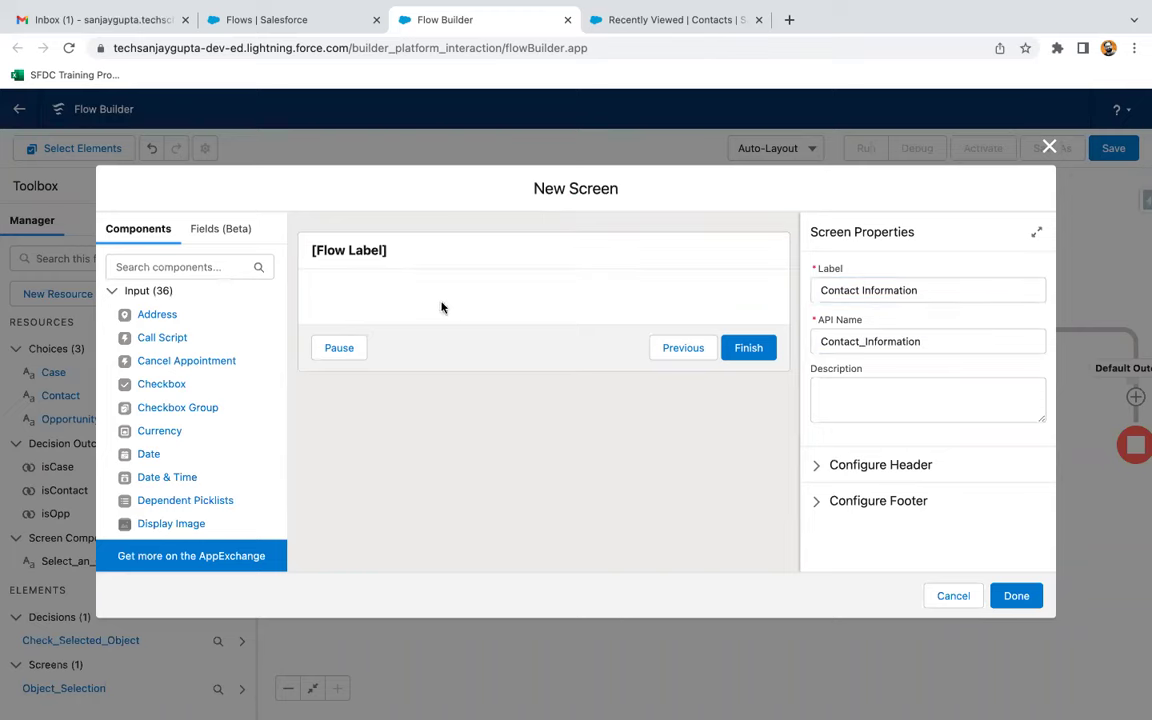
# - Add a Text input component to the Contact Information screen and label it "First Name"
pyautogui.click(203, 267)
pyautogui.write('text')
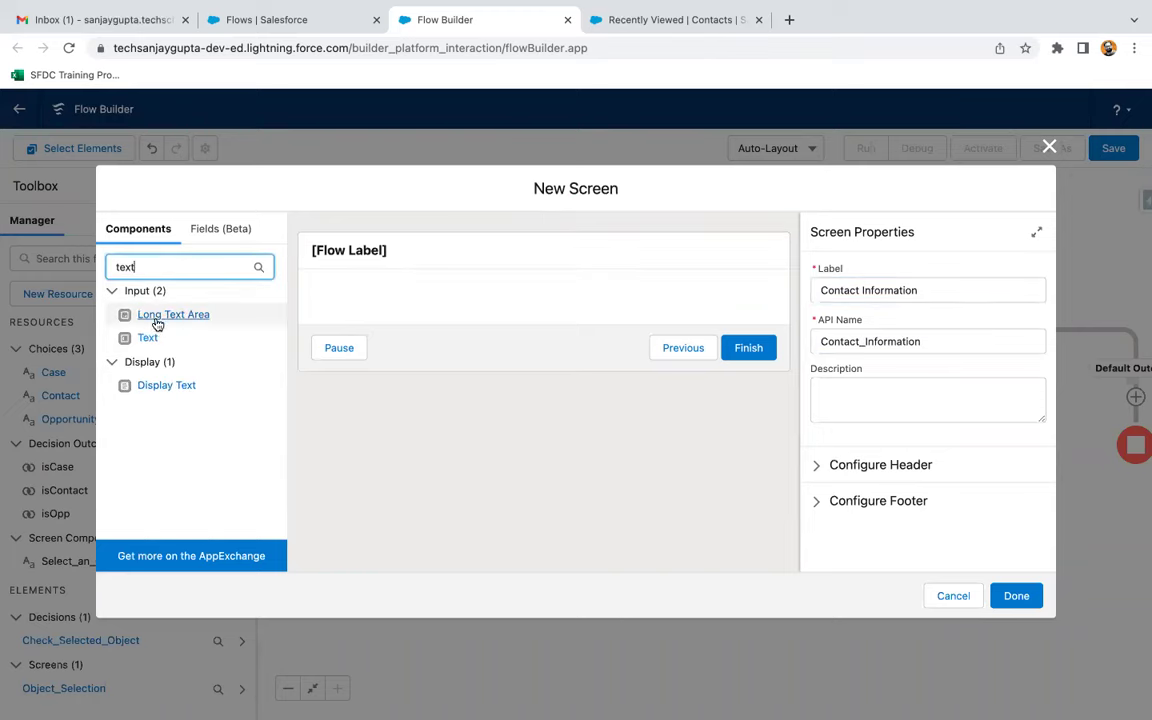
pyautogui.moveTo(149, 337); pyautogui.dragTo(378, 308)
pyautogui.click(826, 288)
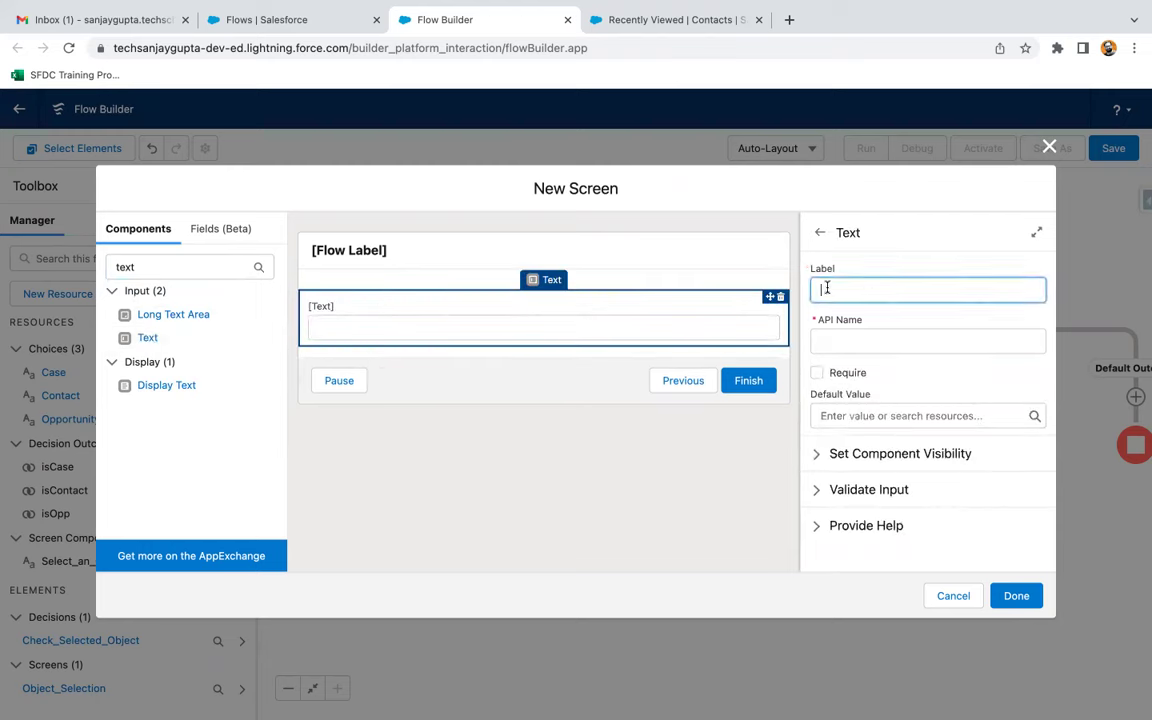
pyautogui.click(843, 340)
# - Add a second Text input labelled "Last Name" below First Name, make it required, and finish the screen
pyautogui.moveTo(147, 337); pyautogui.dragTo(340, 370)
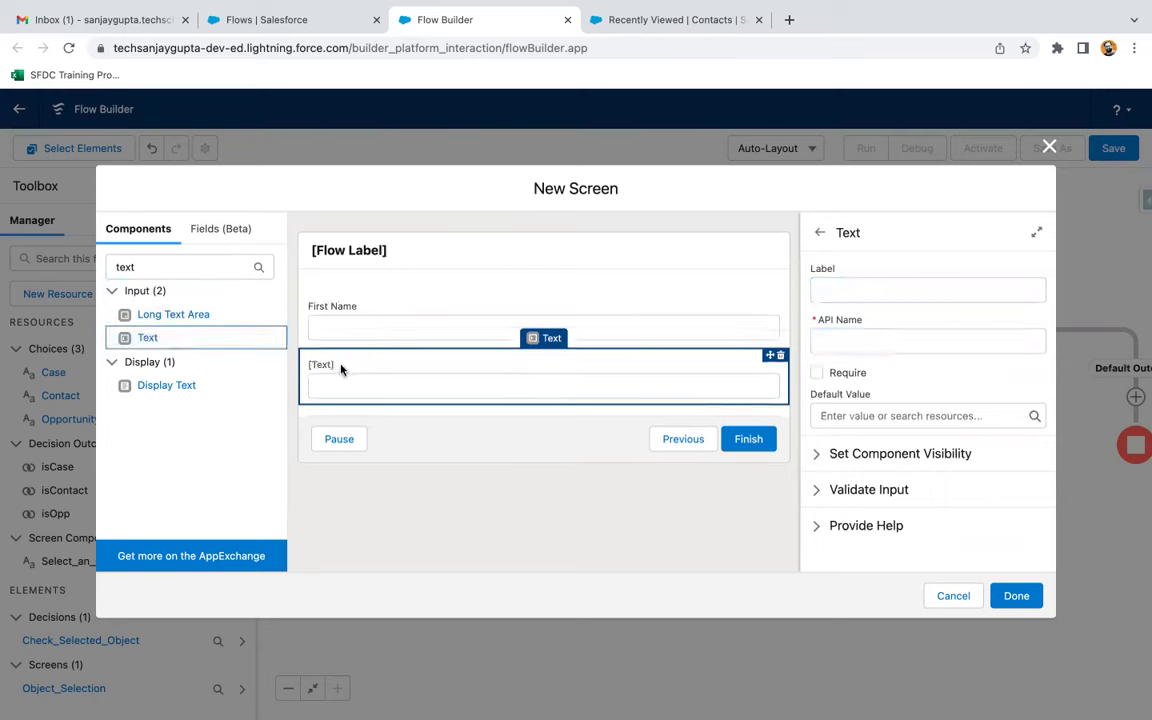
pyautogui.click(872, 287)
pyautogui.write('Last Name')
pyautogui.click(877, 334)
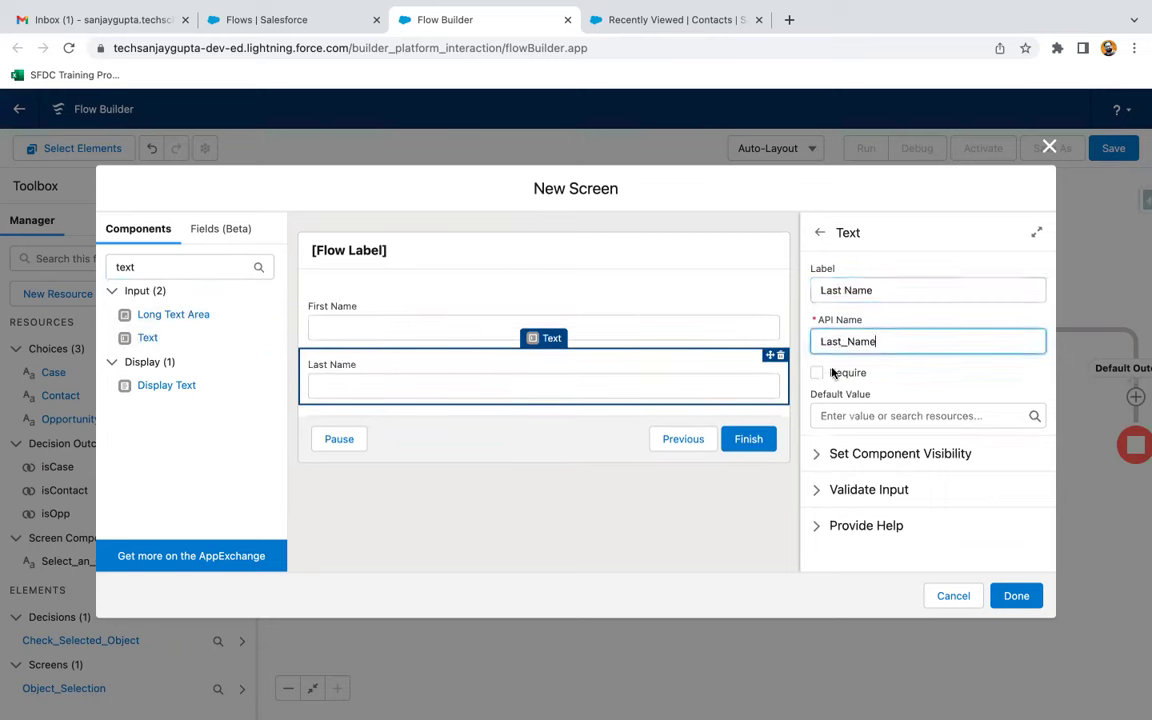
pyautogui.click(816, 373)
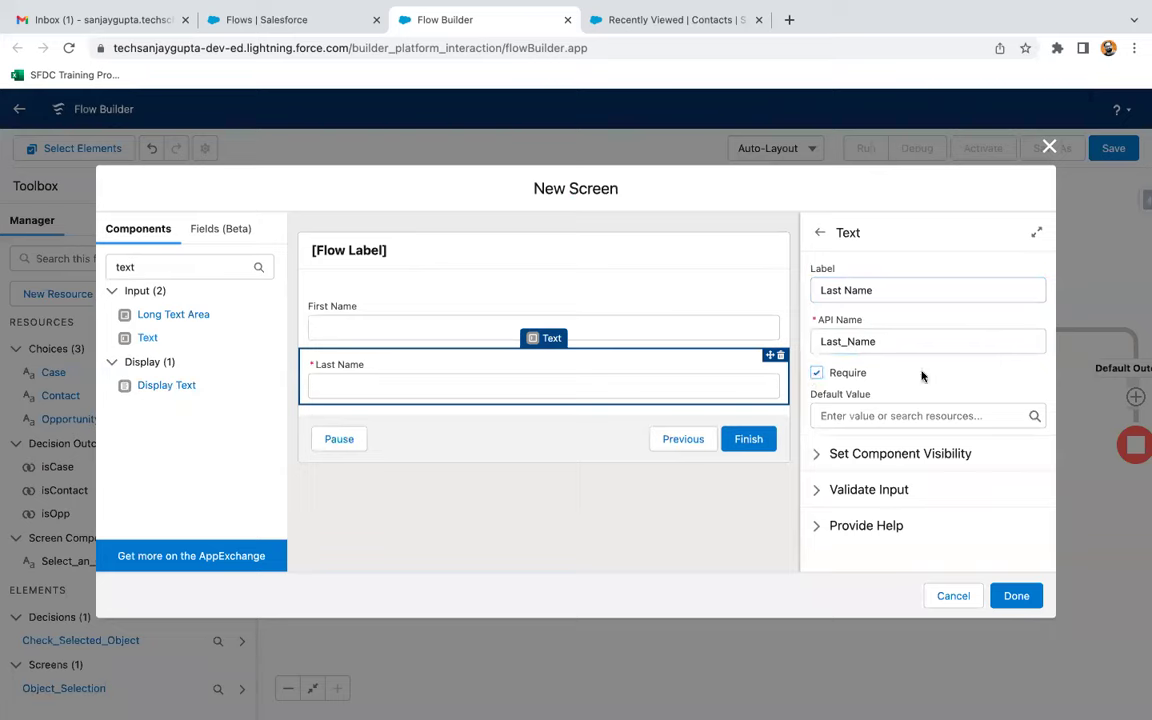
pyautogui.click(1015, 596)
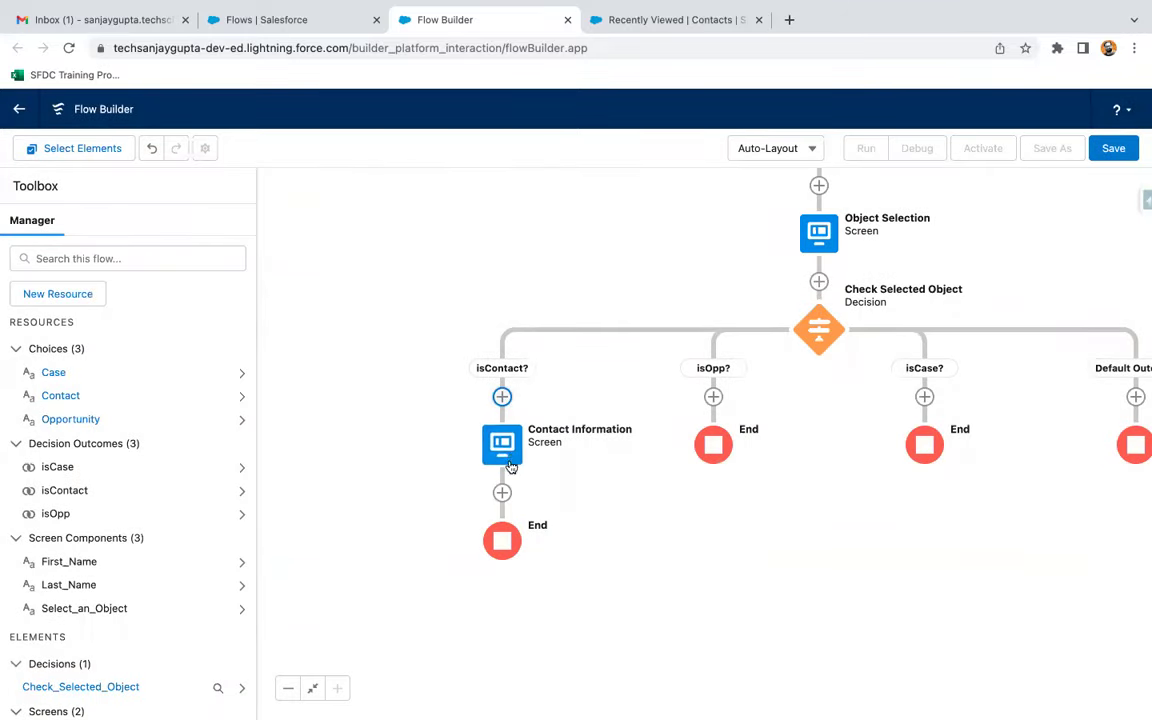
# - Add a Create Records element after the Contact Information screen and label it "Create Contact"
pyautogui.click(503, 494)
pyautogui.scroll(-5, 478, 615)
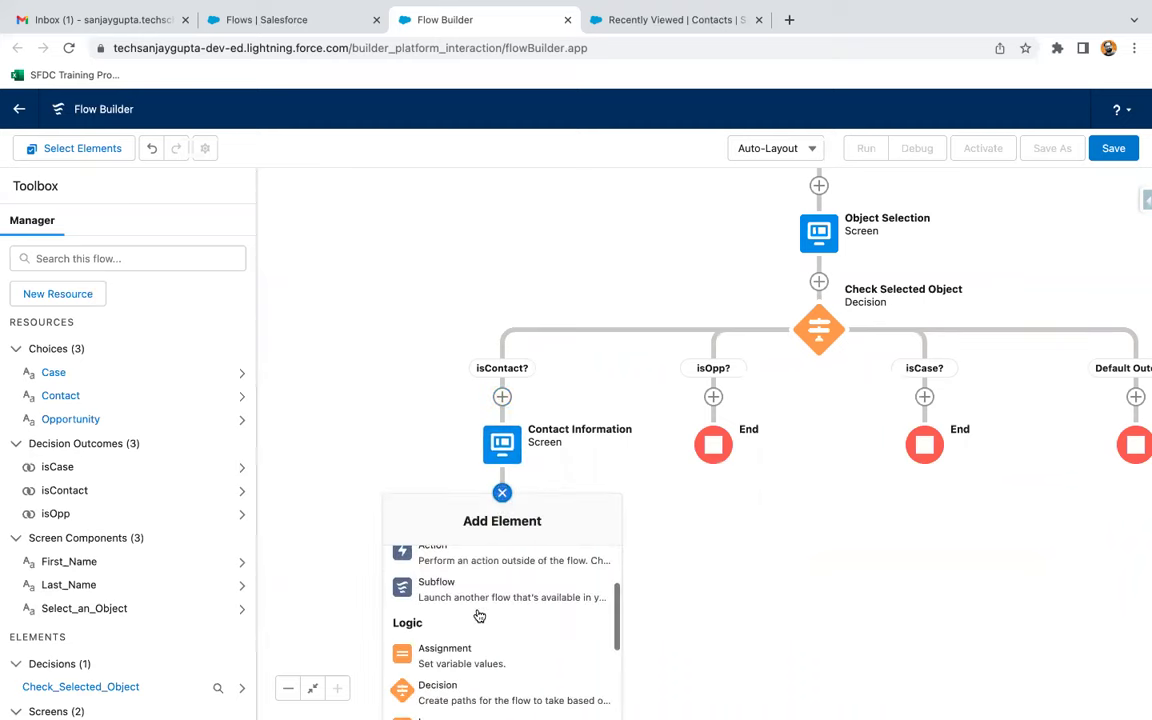
pyautogui.click(478, 605)
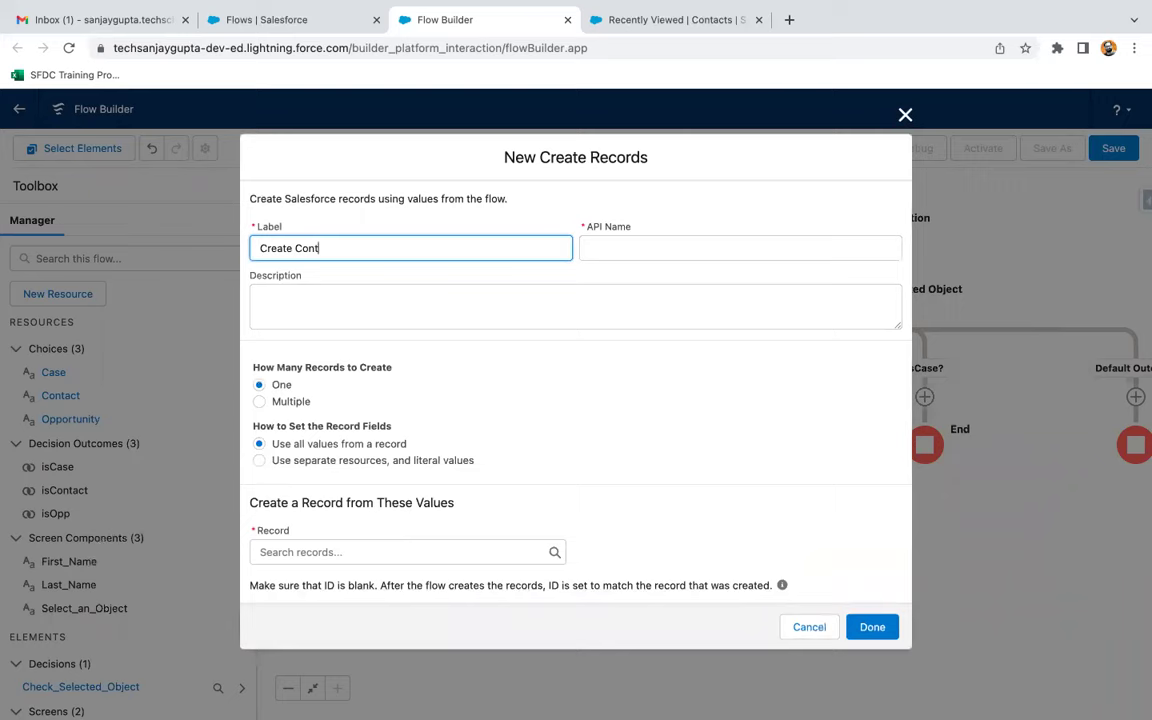
pyautogui.click(470, 398)
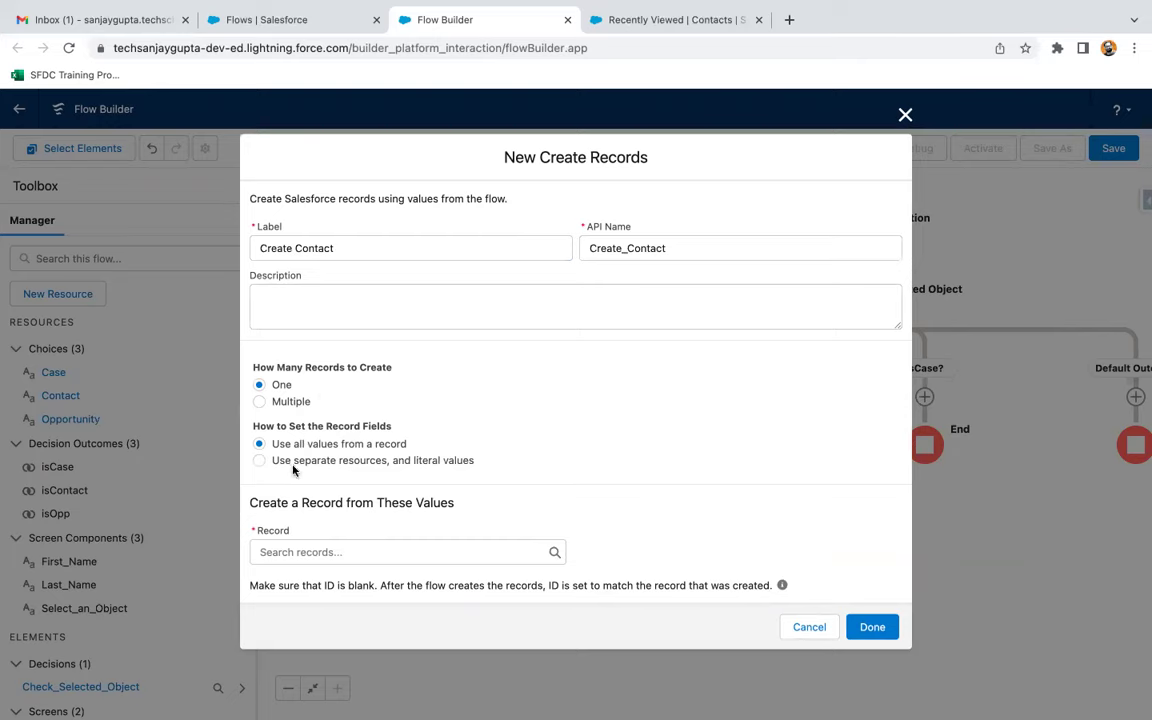
# - Set the record fields to use separate resources and literal values, and choose Contact as the object to create
pyautogui.click(260, 460)
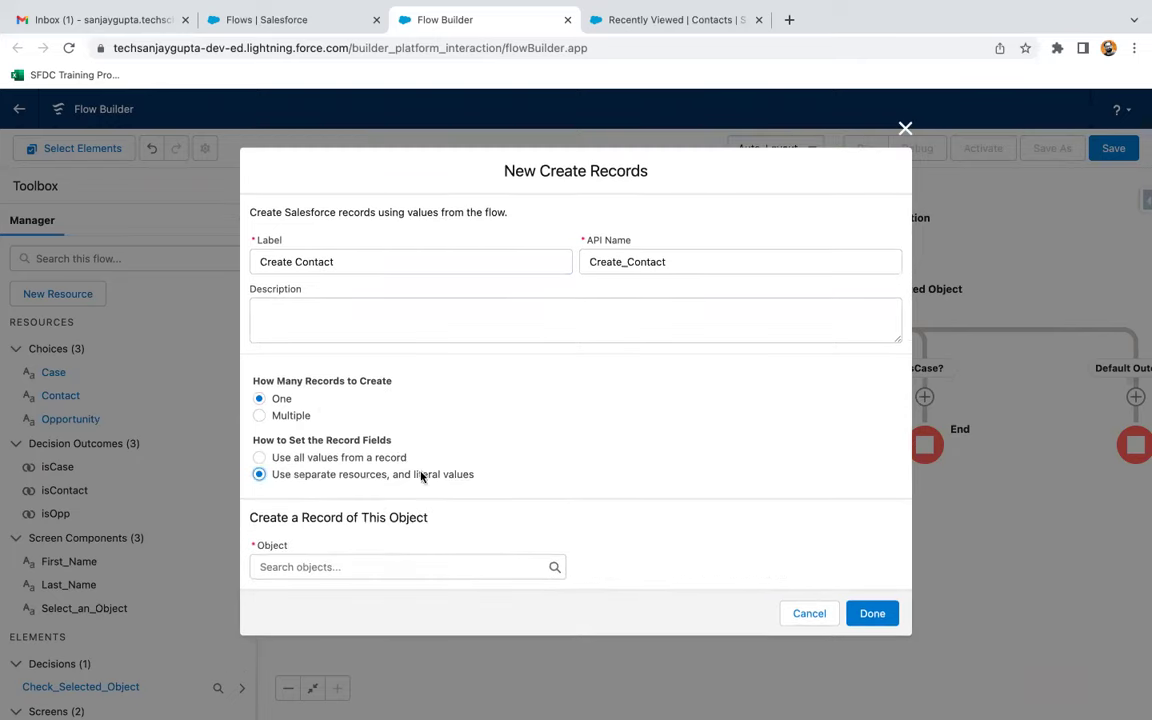
pyautogui.click(303, 567)
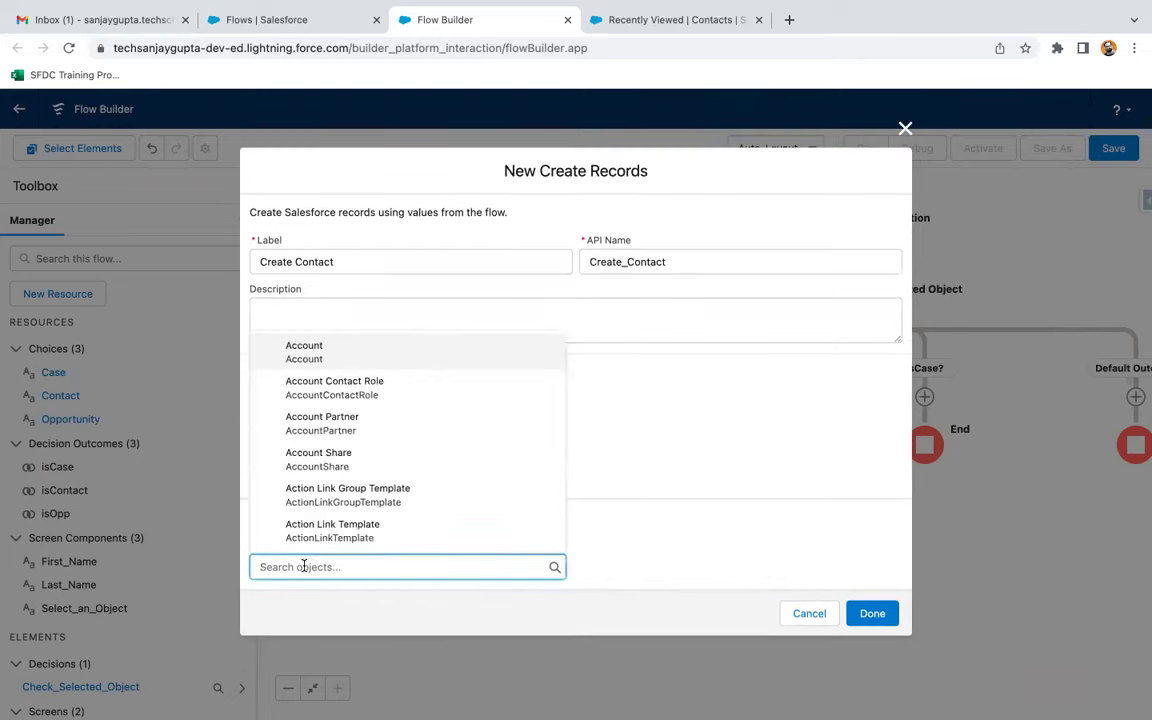
pyautogui.write('contact')
pyautogui.click(330, 429)
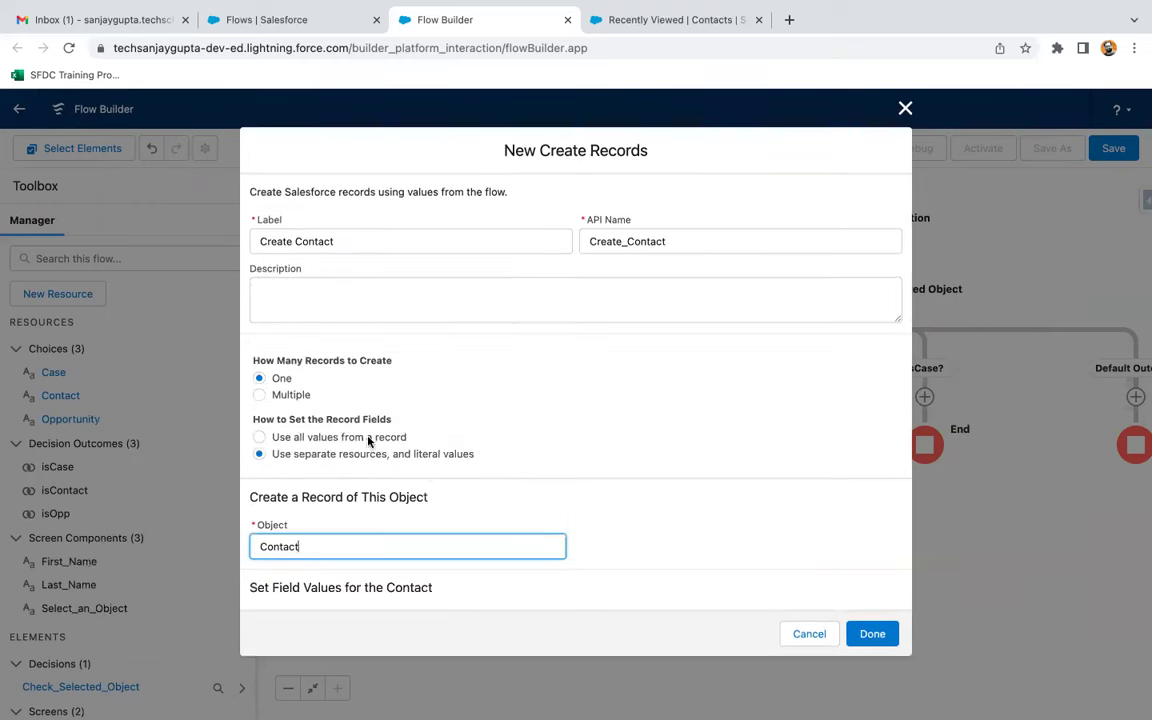
# - Map the contact's FirstName field to the First_Name screen component
pyautogui.scroll(-2, 586, 465)
pyautogui.click(352, 530)
pyautogui.write('first')
pyautogui.click(373, 503)
pyautogui.click(577, 526)
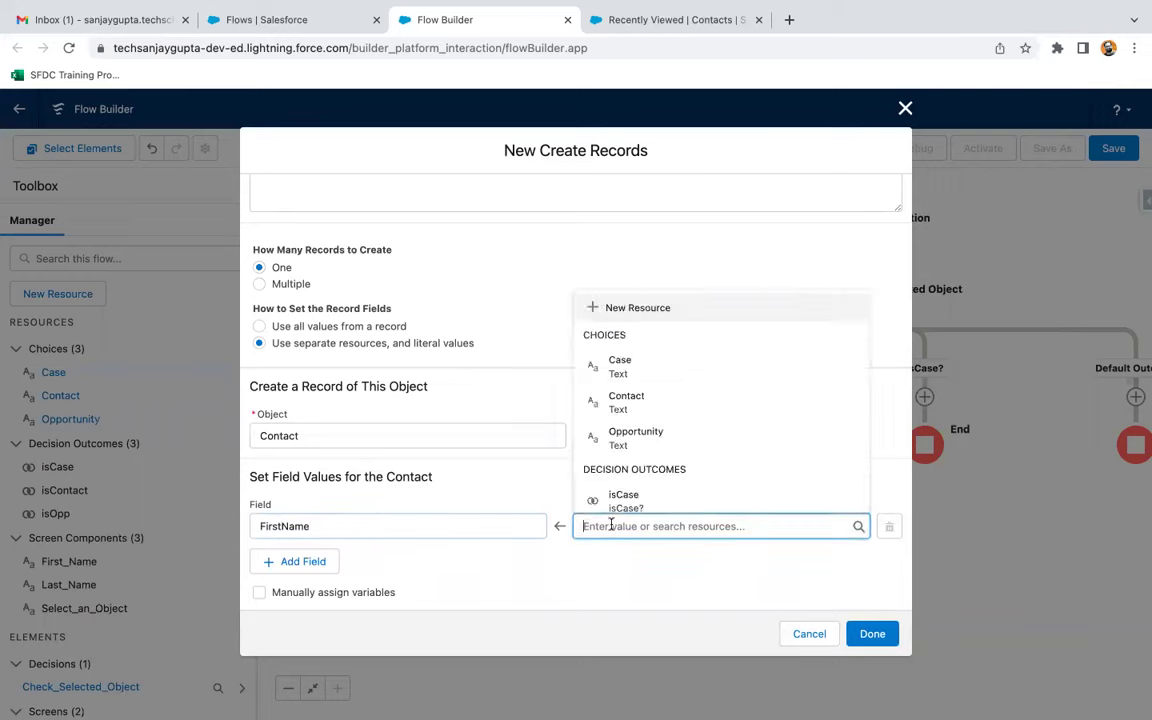
pyautogui.write('first')
pyautogui.click(649, 492)
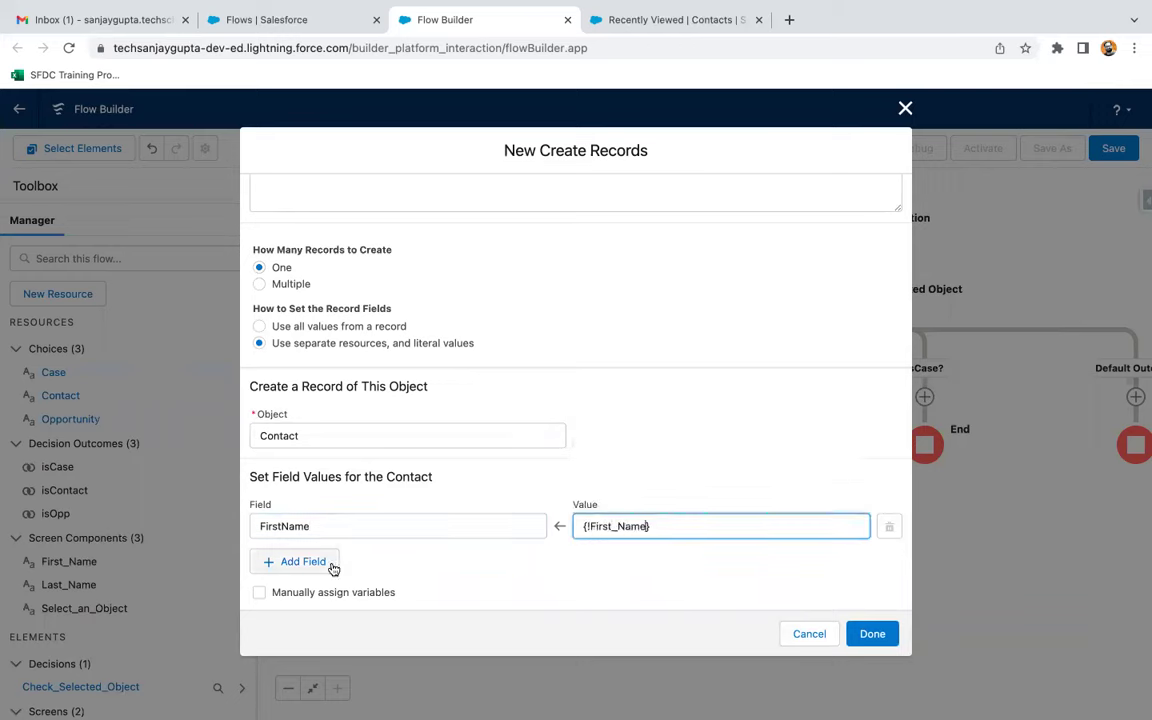
# - Add a field row mapping LastName to the Last_Name screen component and finish the Create Contact element
pyautogui.click(328, 566)
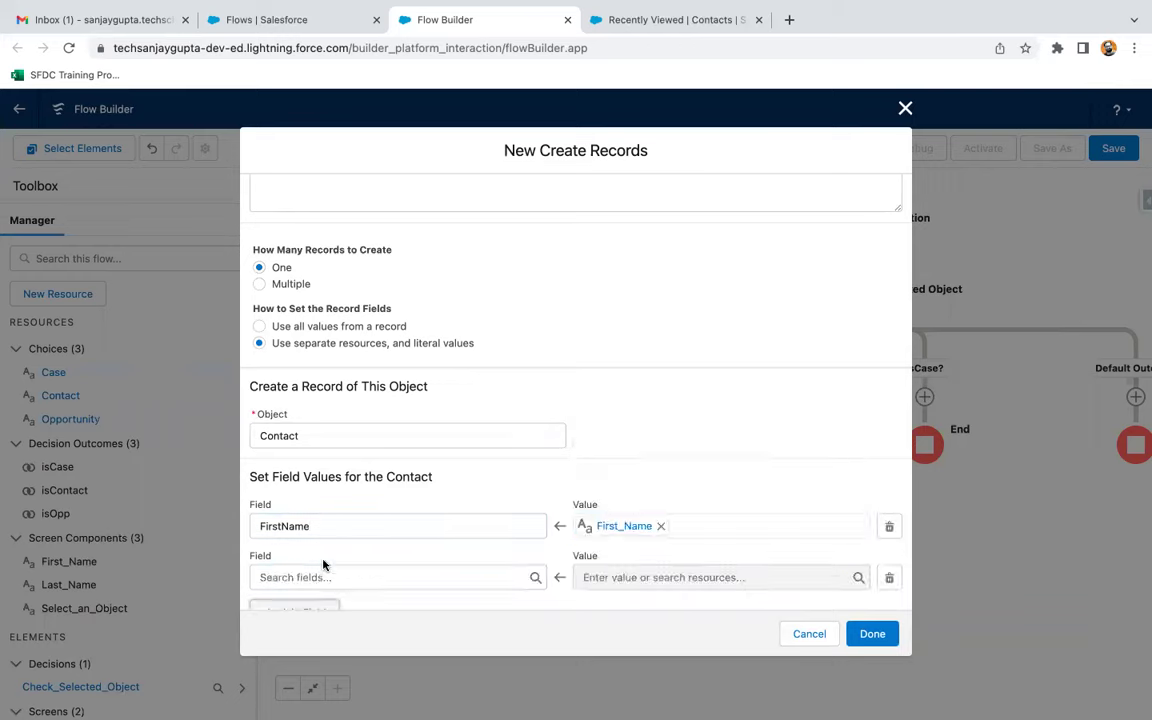
pyautogui.click(323, 570)
pyautogui.write('last')
pyautogui.click(334, 550)
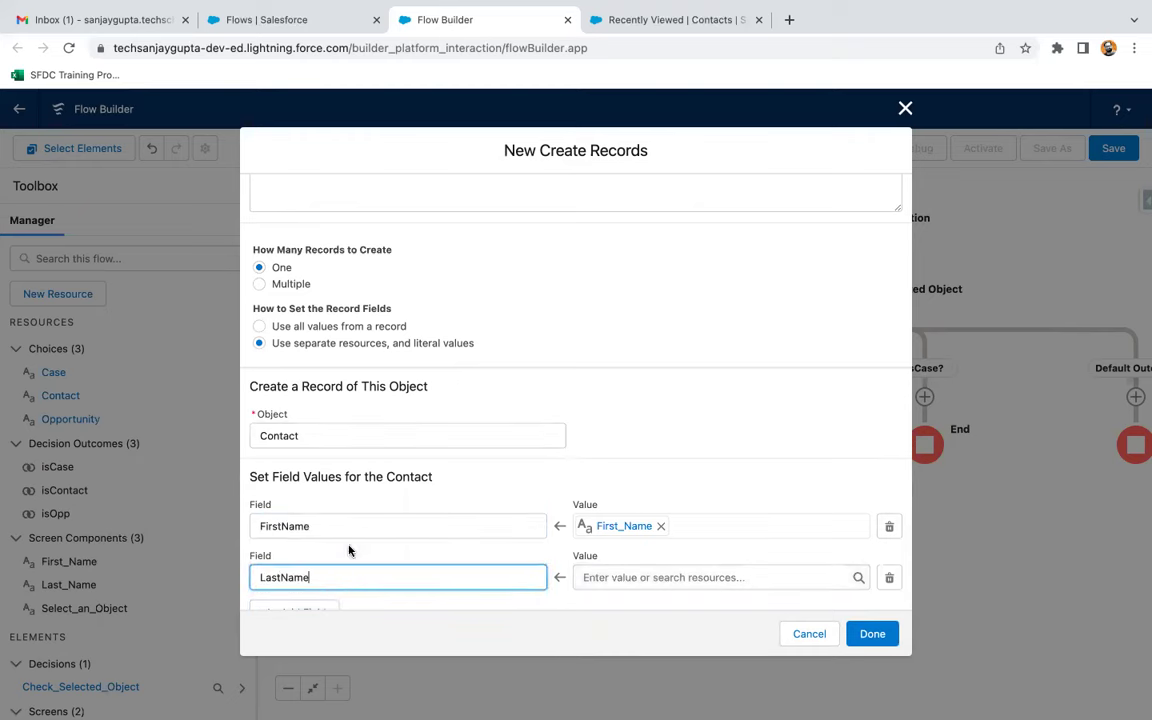
pyautogui.scroll(-1, 512, 491)
pyautogui.click(628, 522)
pyautogui.write('last')
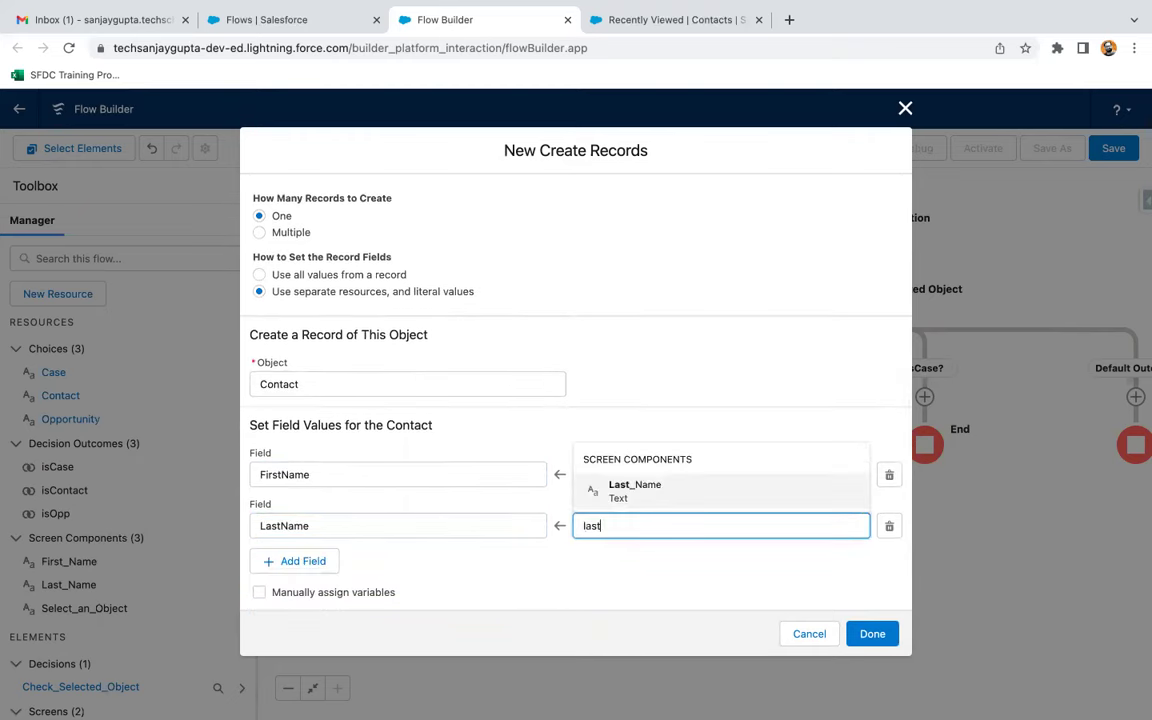
pyautogui.click(659, 484)
pyautogui.click(480, 579)
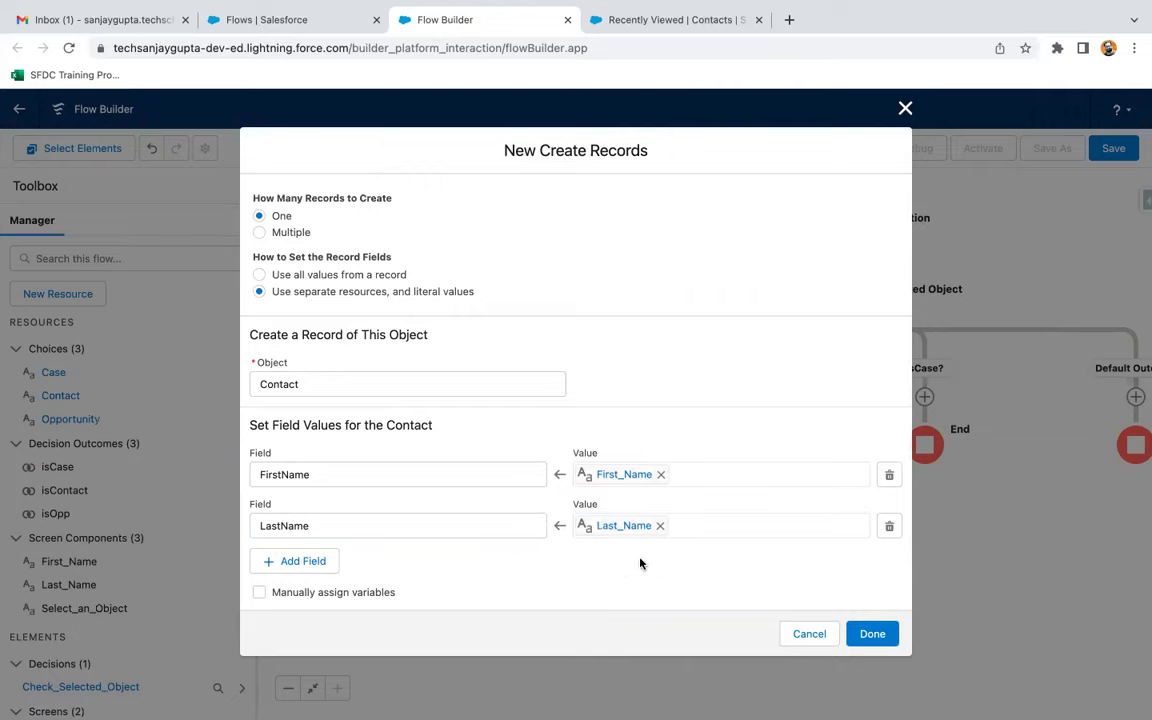
pyautogui.click(872, 634)
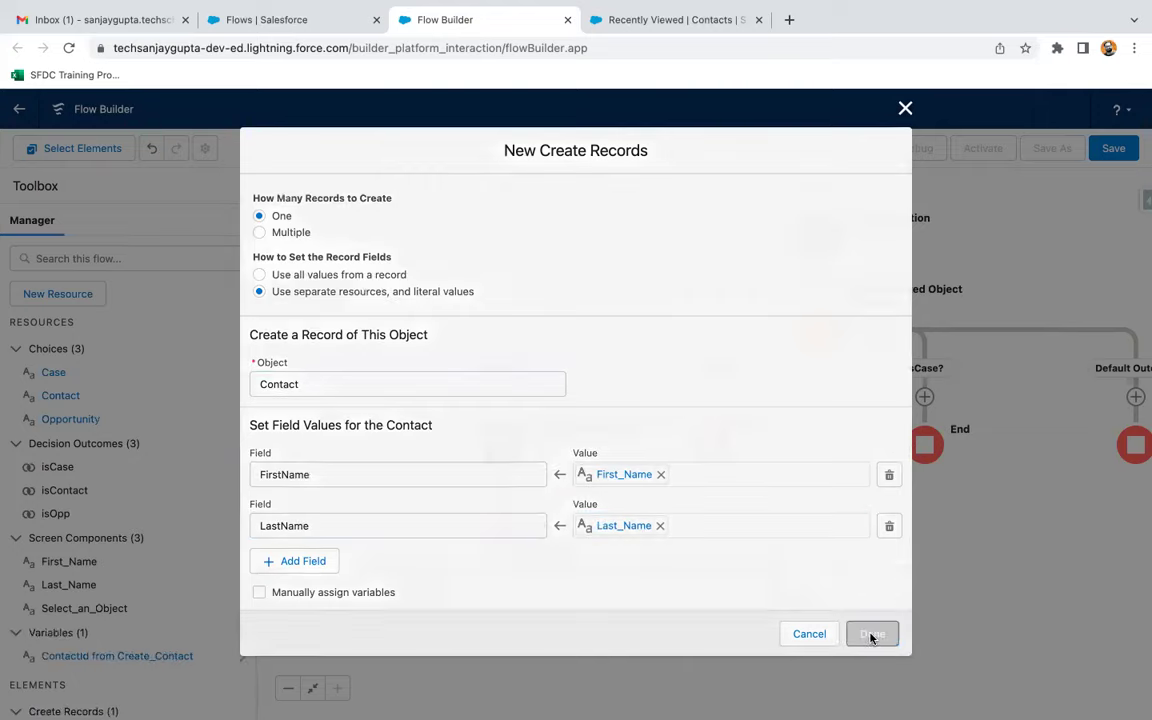
# - Create a variable resource named recordId with data type Text and make it available for input
pyautogui.moveTo(630, 290); pyautogui.dragTo(574, 314)
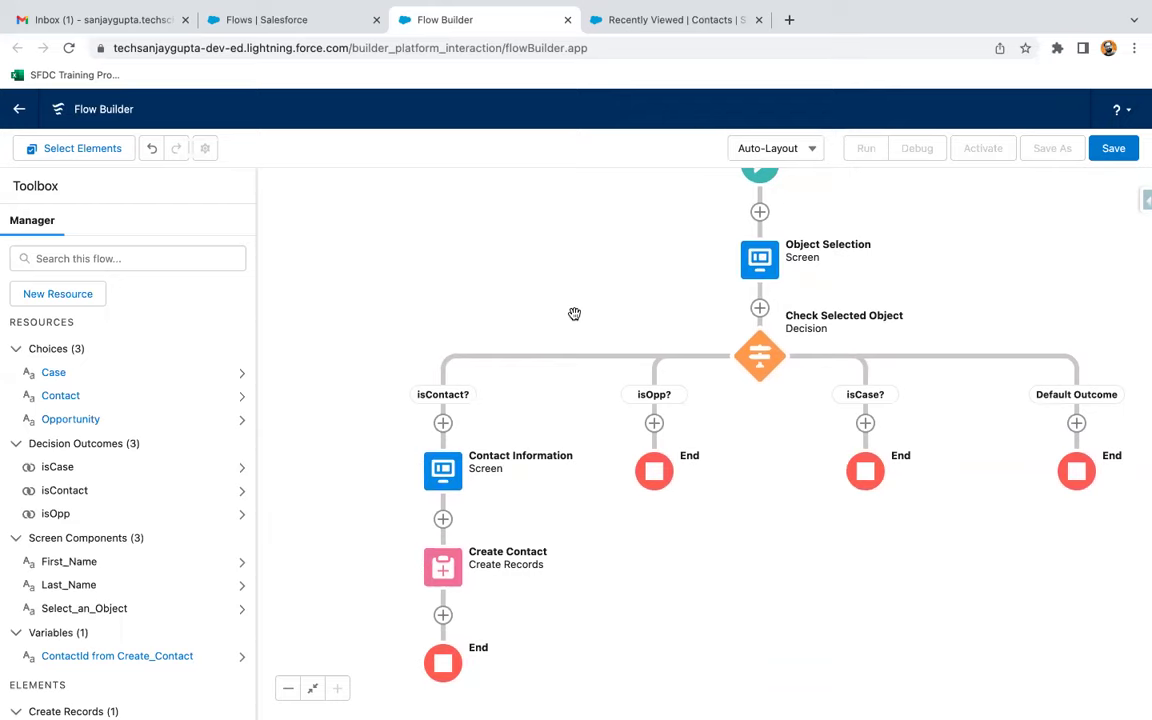
pyautogui.click(66, 294)
pyautogui.click(288, 342)
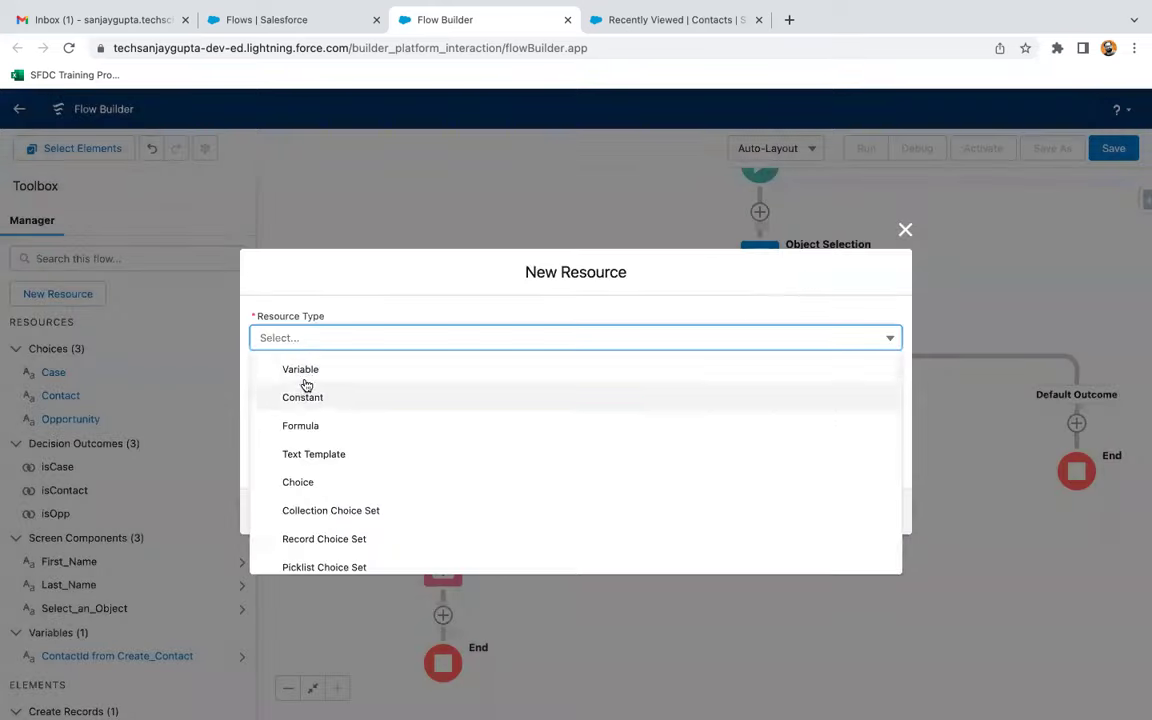
pyautogui.click(303, 372)
pyautogui.click(281, 371)
pyautogui.write('recordId')
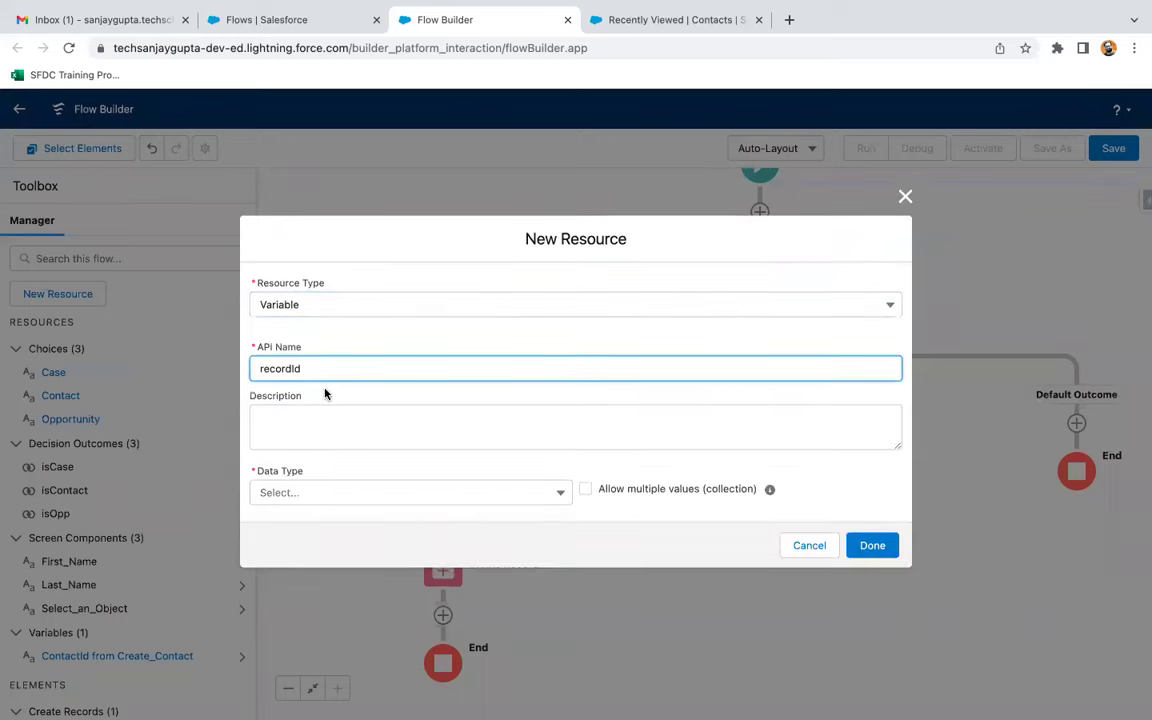
pyautogui.click(325, 394)
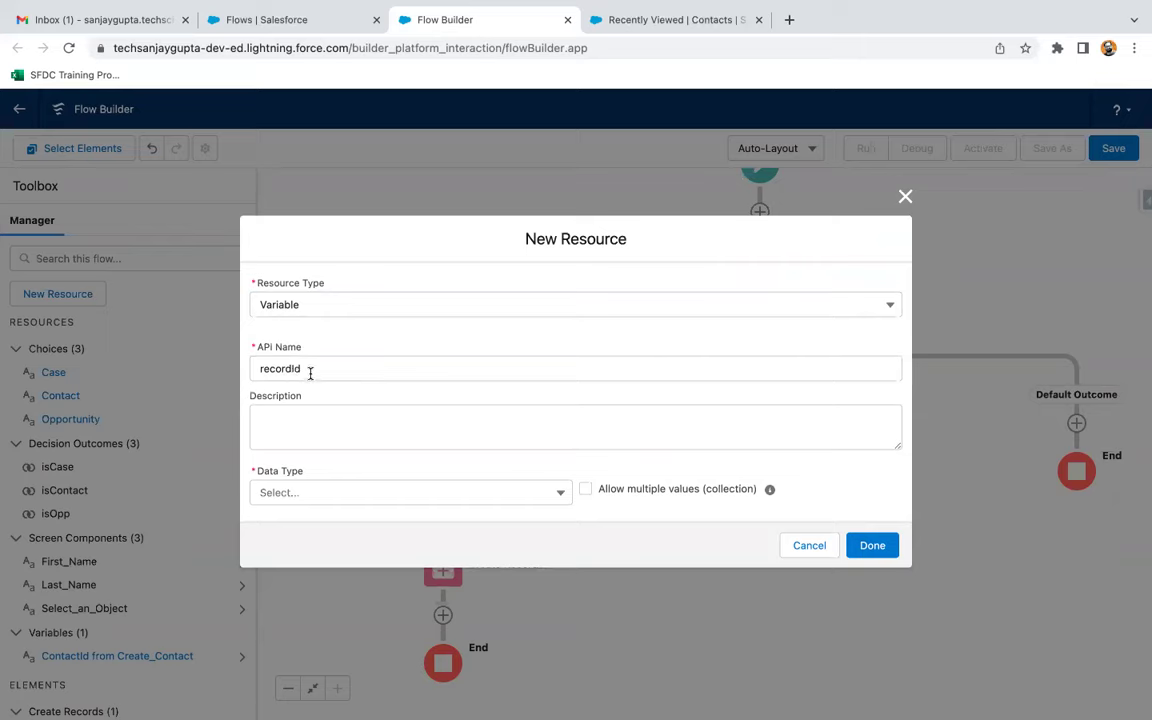
pyautogui.click(311, 488)
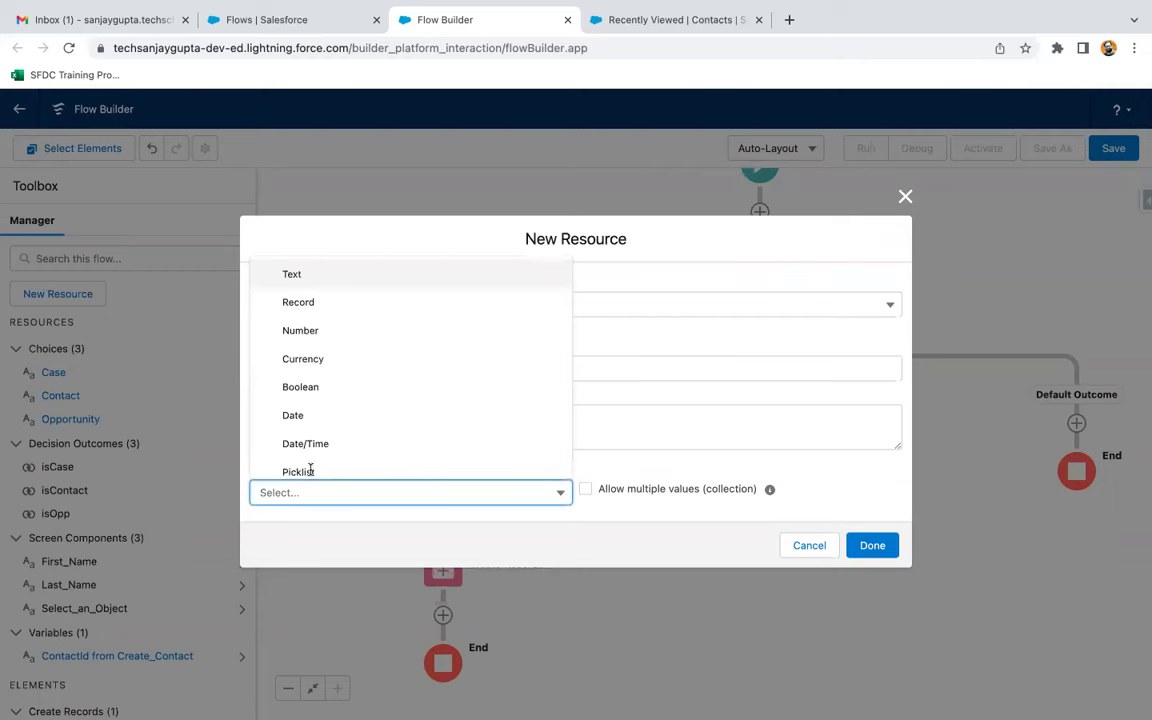
pyautogui.click(316, 279)
pyautogui.click(264, 535)
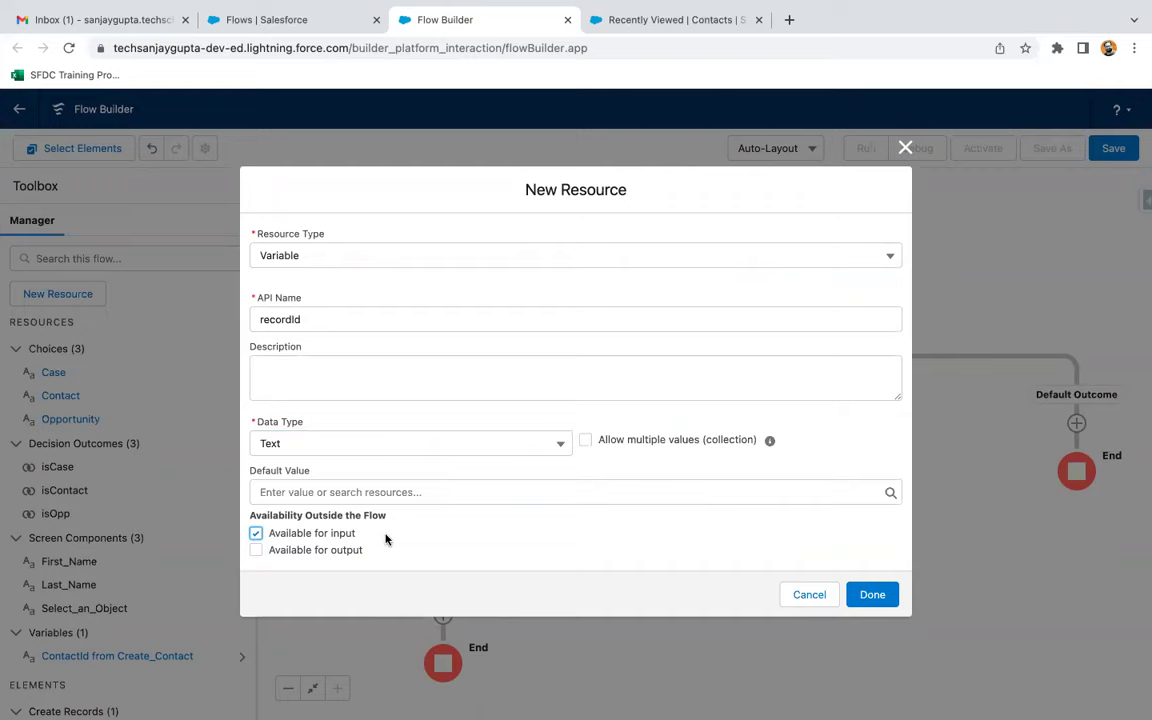
pyautogui.click(872, 594)
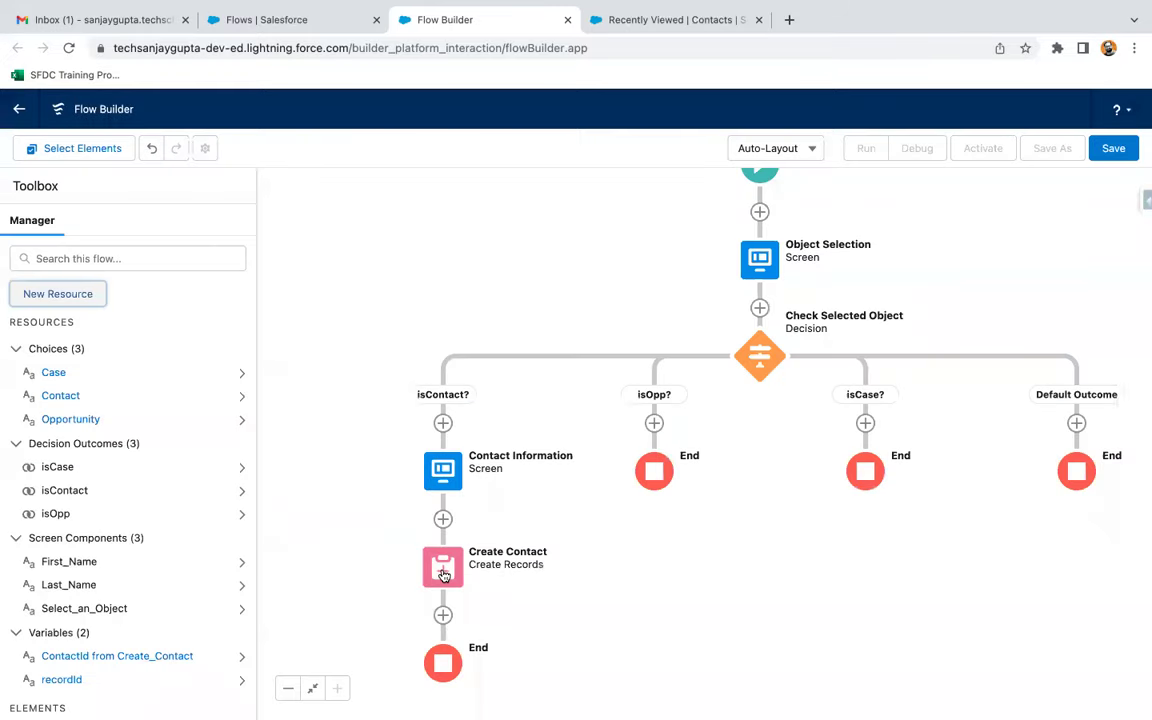
# - Edit the Create Contact element to add a field row mapping AccountId to the recordId variable, and save the element
pyautogui.doubleClick(444, 576)
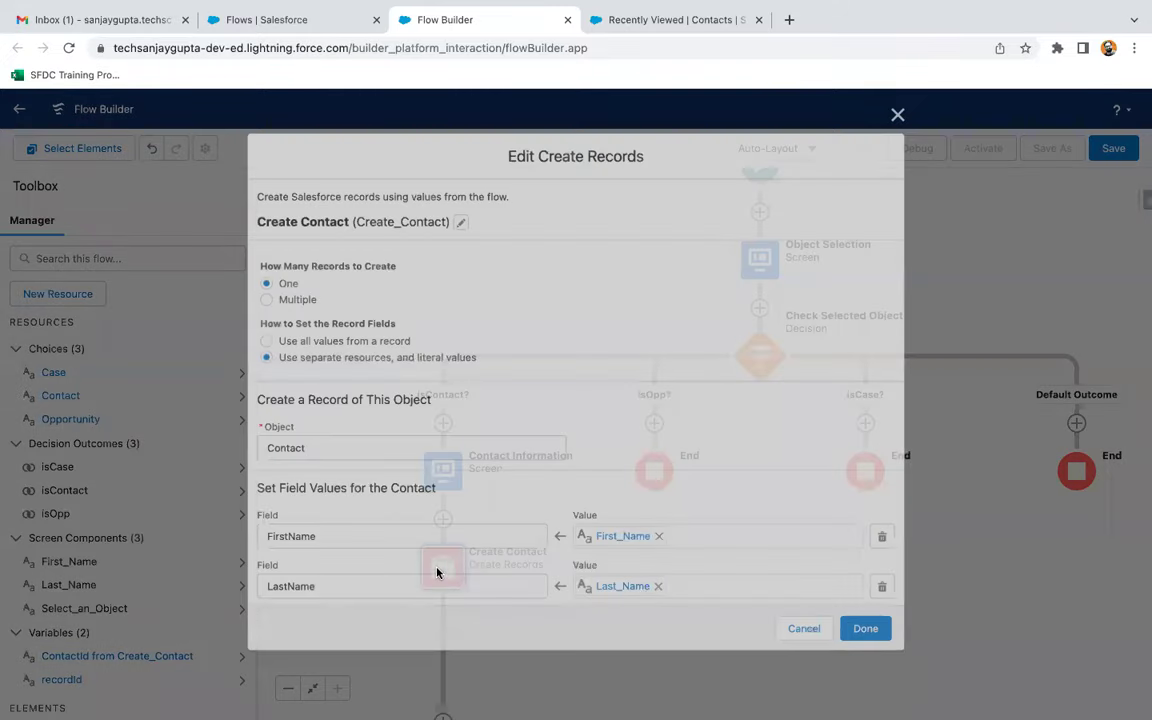
pyautogui.scroll(-2, 322, 576)
pyautogui.click(322, 575)
pyautogui.scroll(-1, 352, 558)
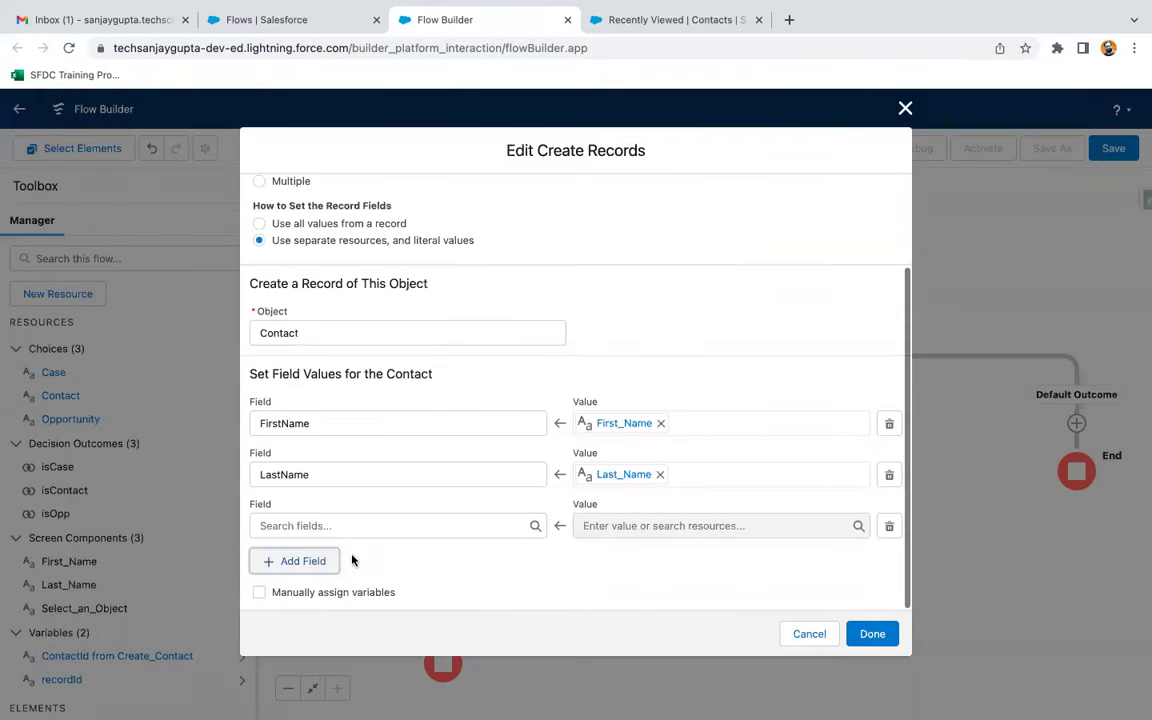
pyautogui.click(343, 530)
pyautogui.write('account')
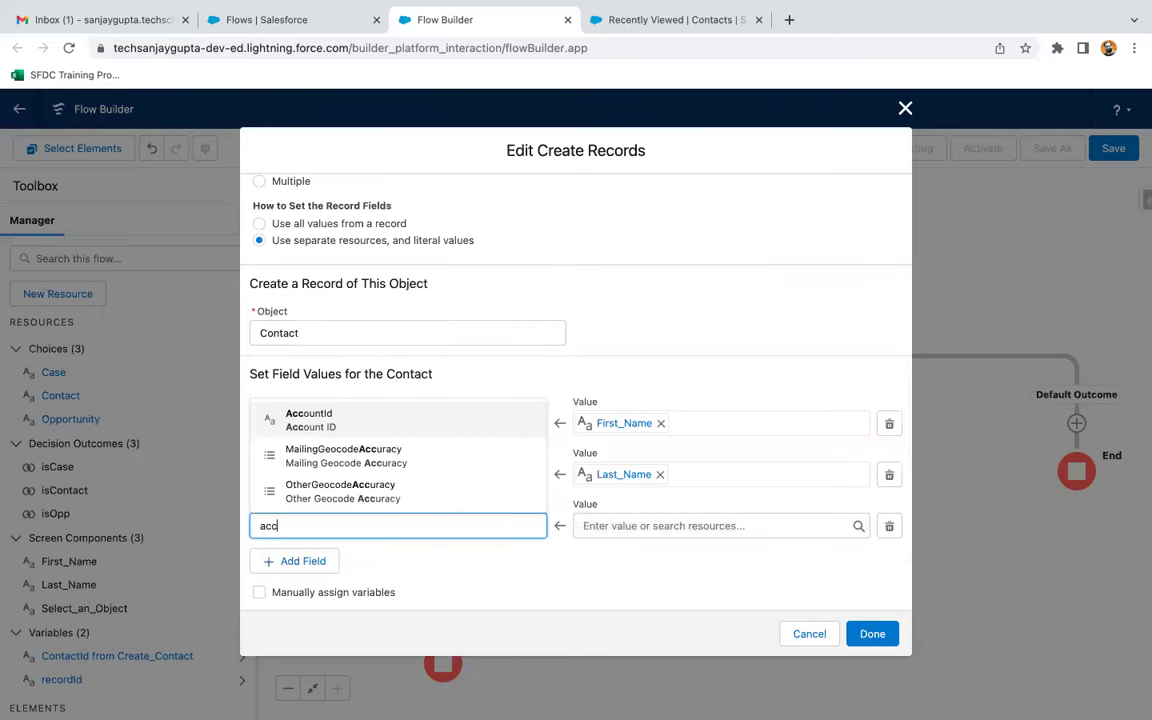
pyautogui.click(364, 505)
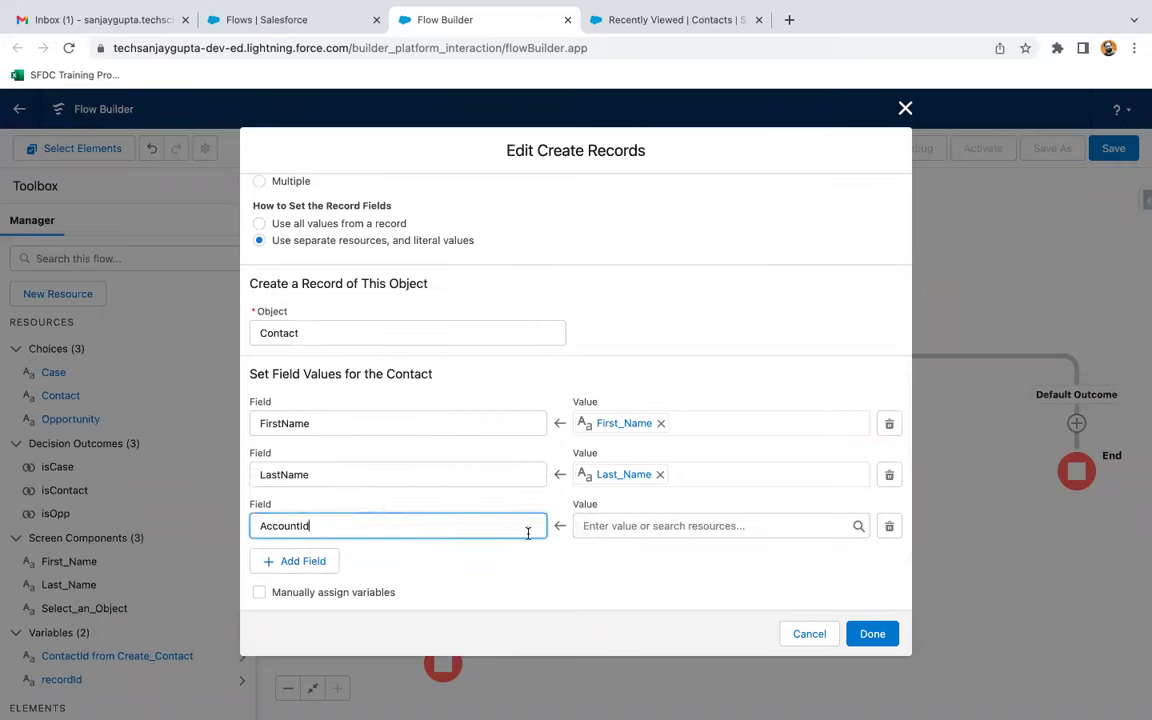
pyautogui.click(622, 527)
pyautogui.write('reco')
pyautogui.click(650, 493)
pyautogui.click(459, 569)
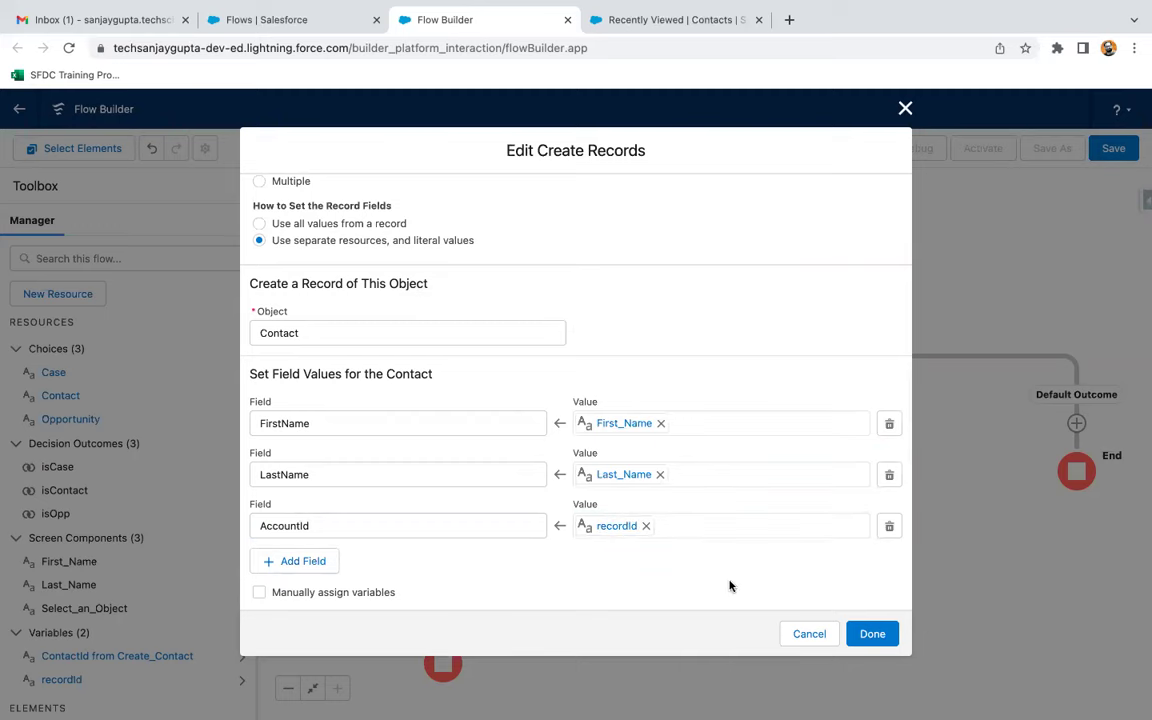
pyautogui.click(872, 633)
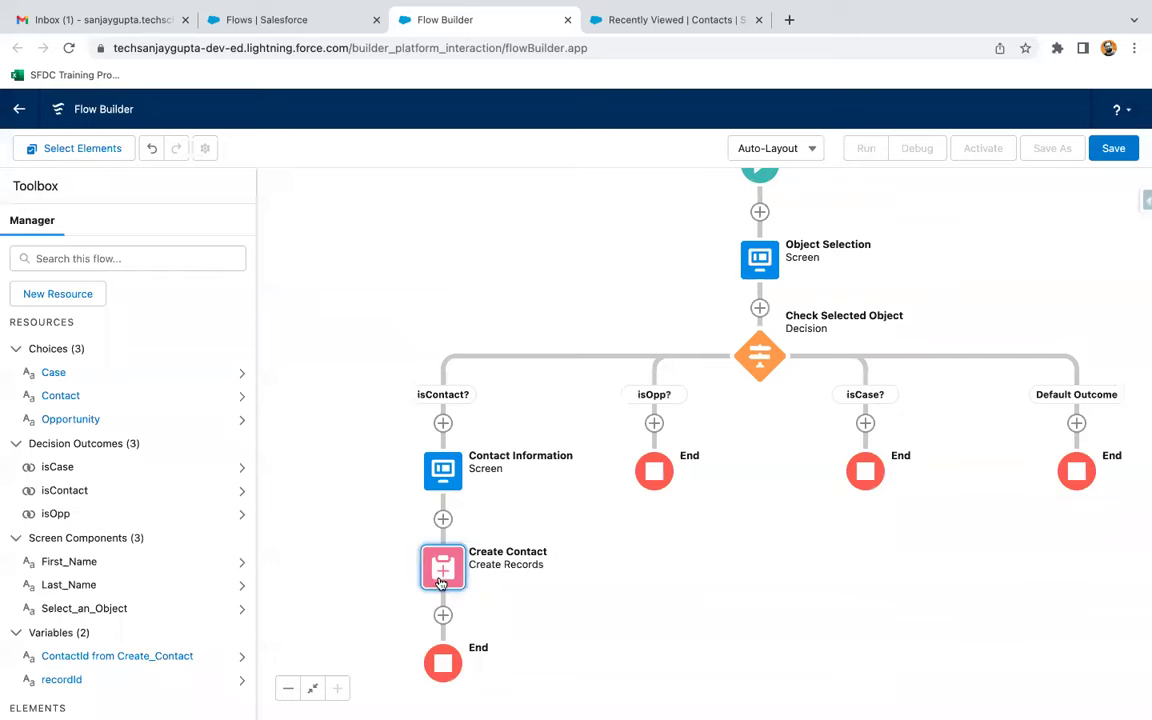
# - Add a Screen element on the isOpp? path and label it "Opp information"
pyautogui.click(655, 424)
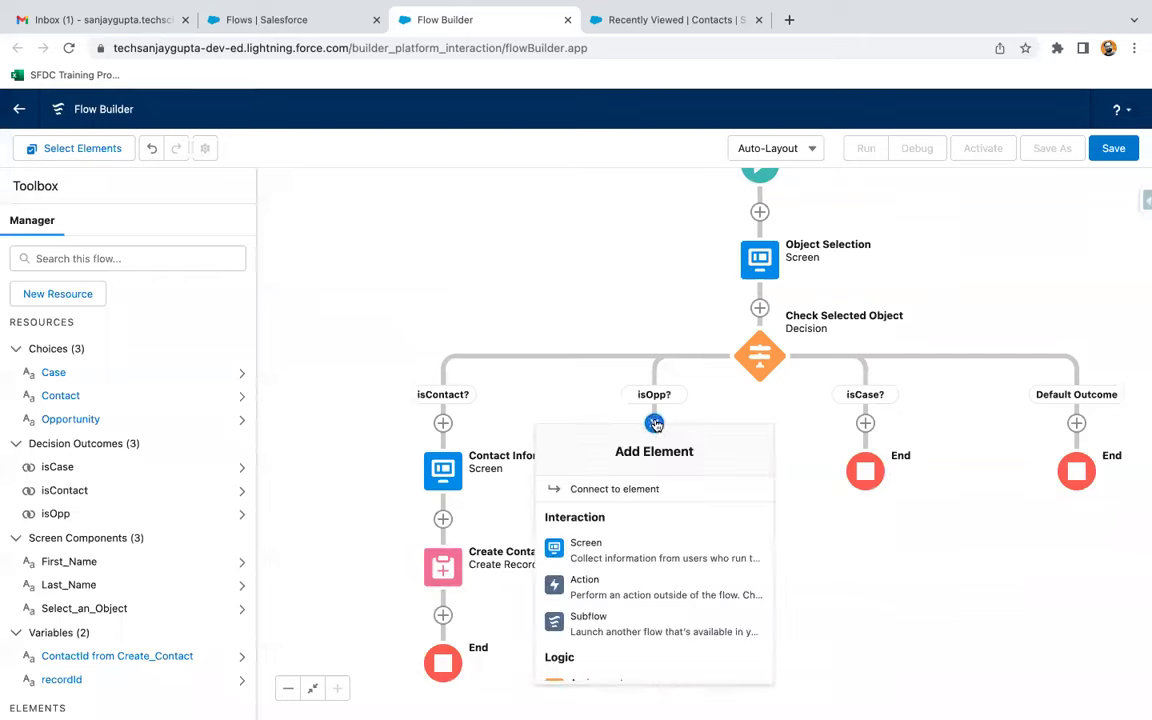
pyautogui.click(601, 549)
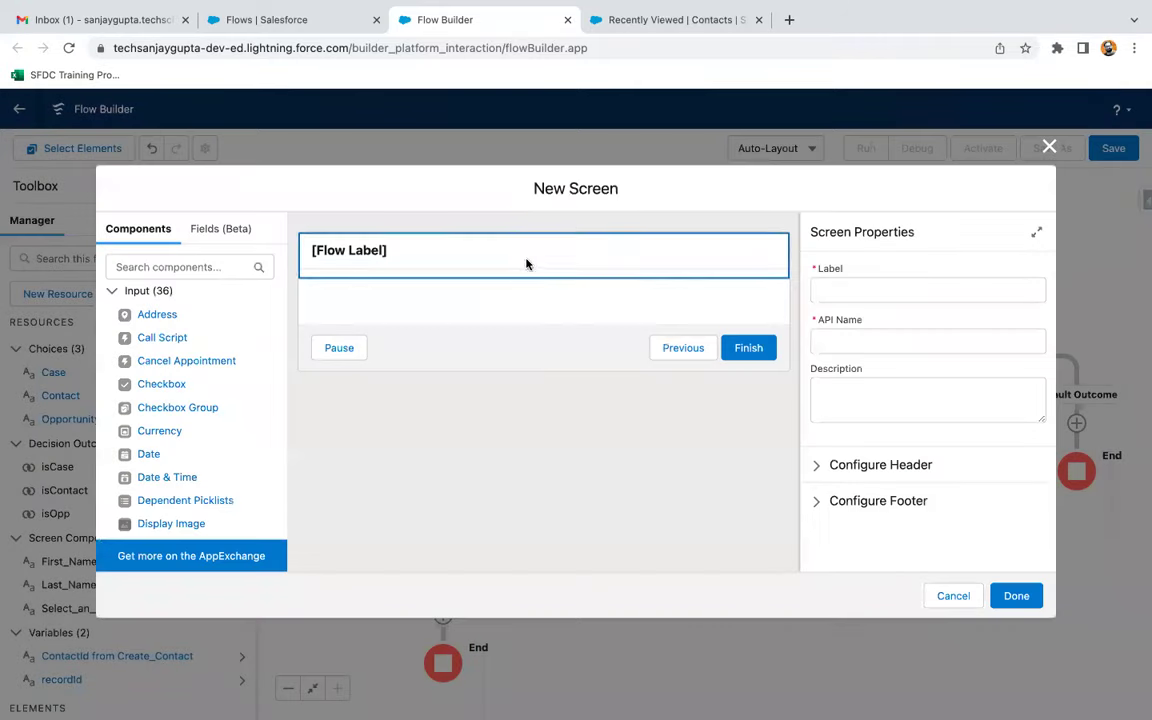
pyautogui.click(880, 290)
pyautogui.write('Opp information')
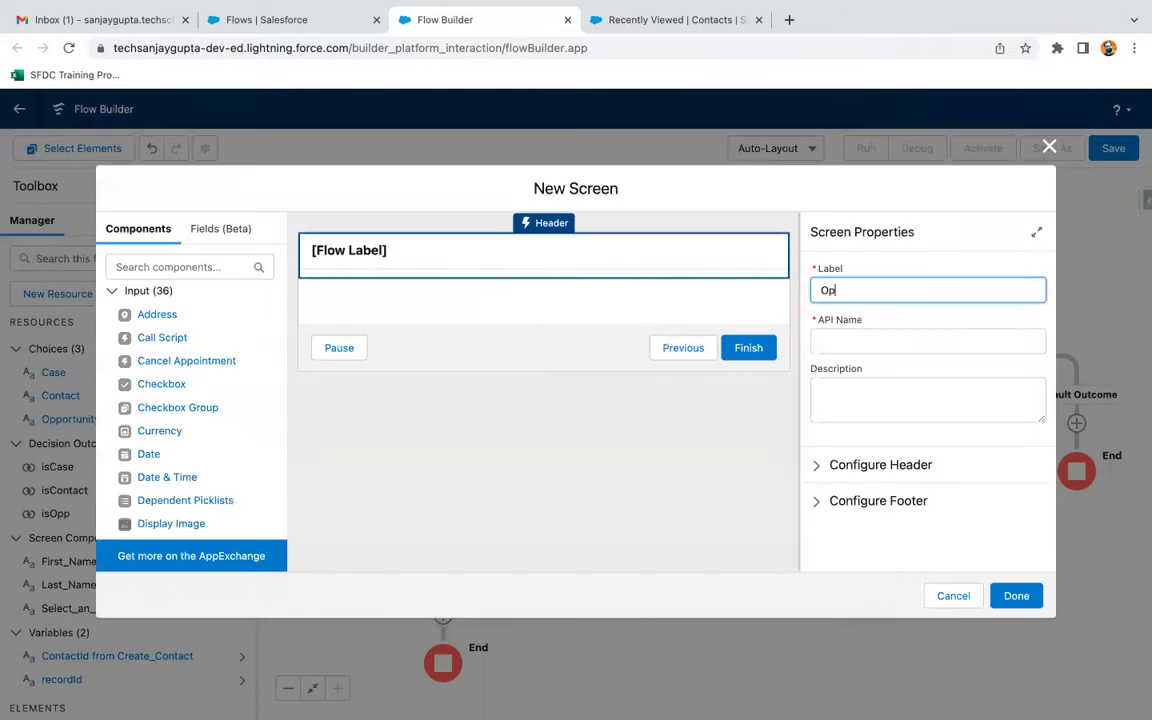
pyautogui.click(716, 296)
# - Add a Text input component to the opportunity screen, label it "Name" and make it required
pyautogui.click(231, 266)
pyautogui.write('text')
pyautogui.moveTo(147, 337); pyautogui.dragTo(396, 306)
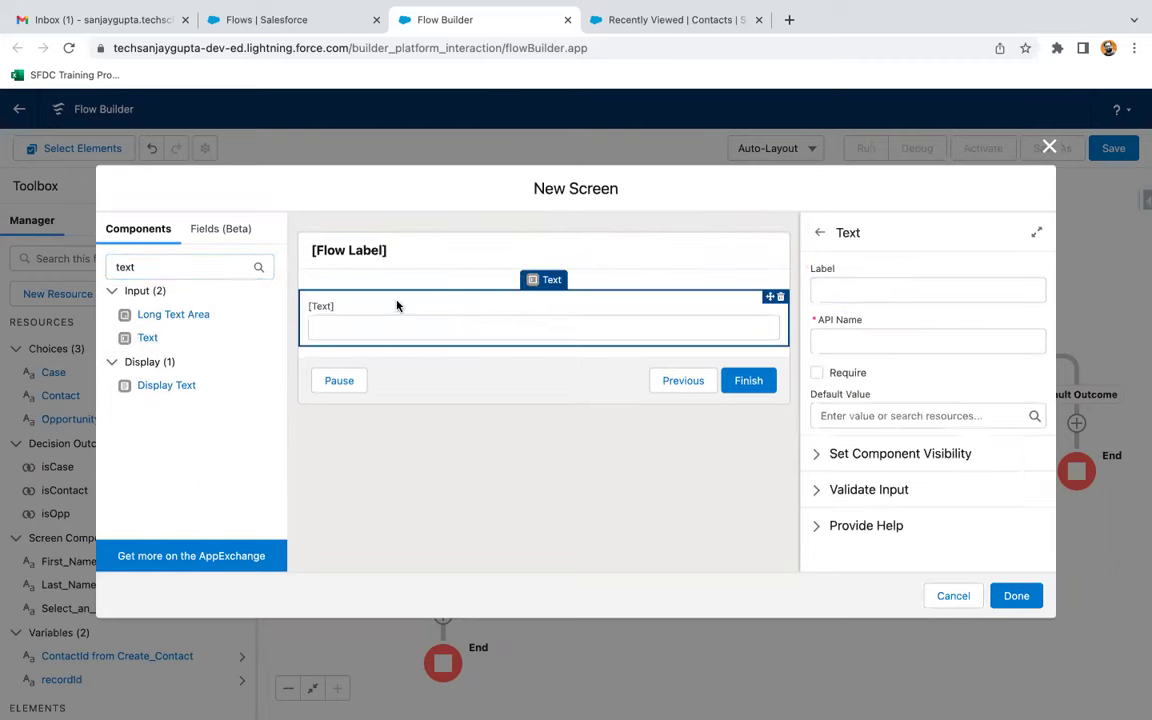
pyautogui.click(833, 289)
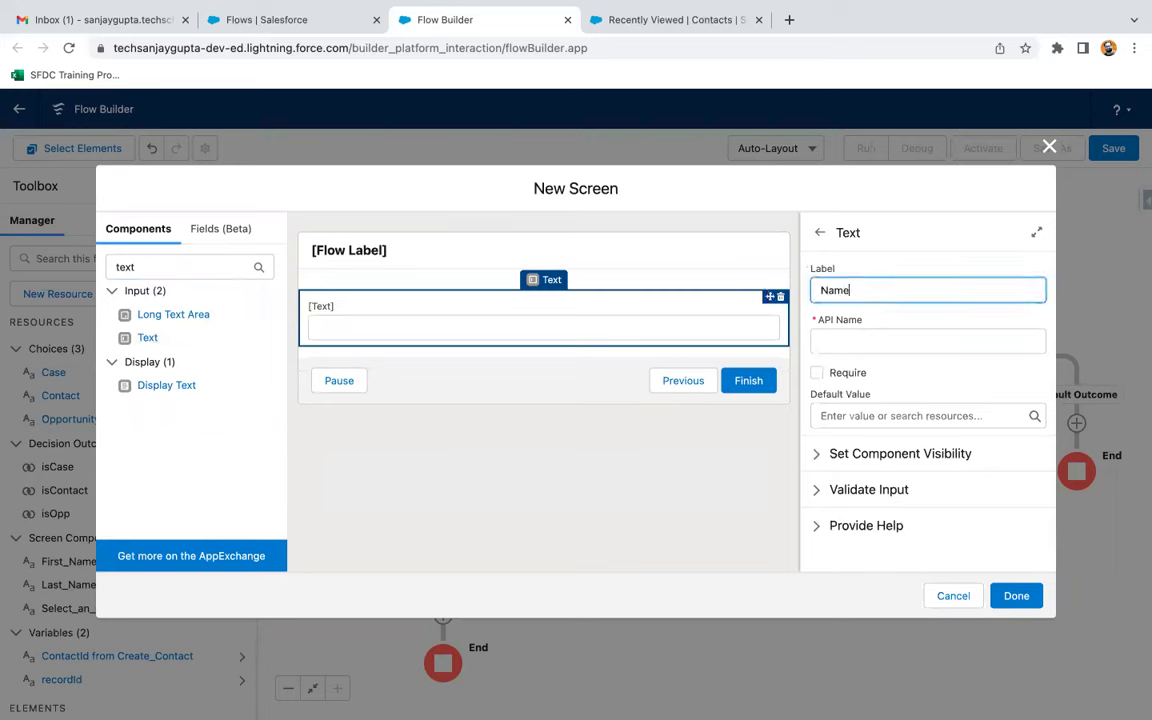
pyautogui.click(838, 340)
pyautogui.click(818, 373)
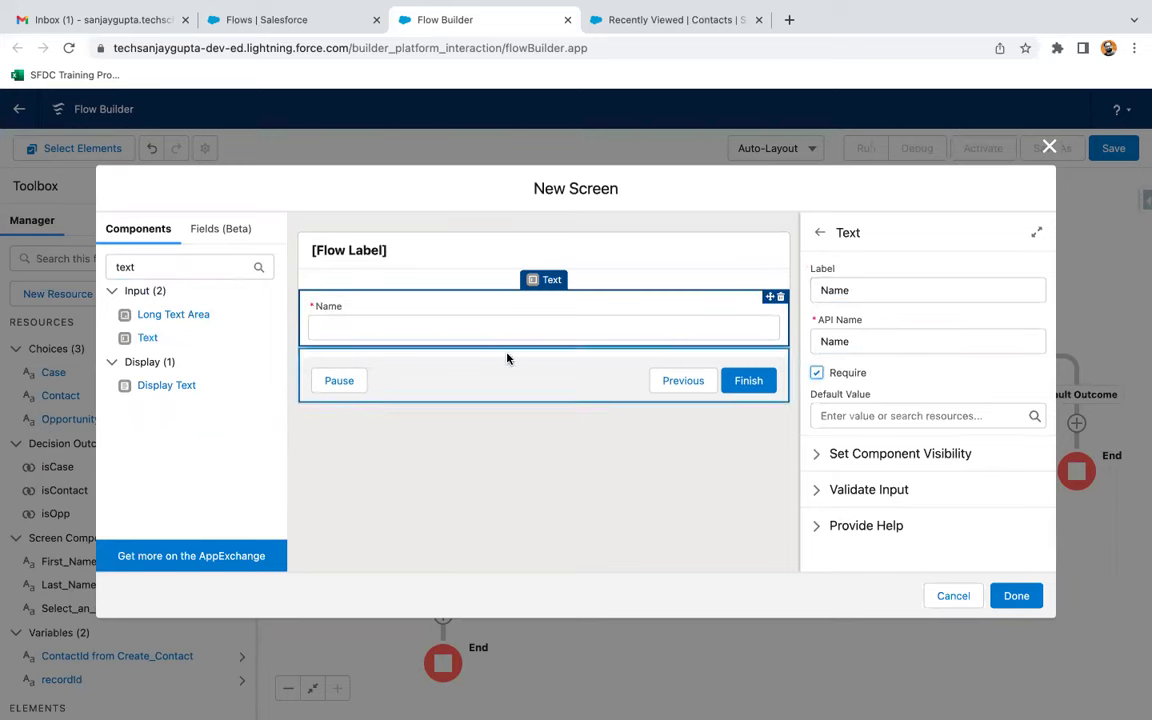
# - Add a Date input component below Name on the opportunity screen, label it "Close Date" and make it required
pyautogui.doubleClick(168, 265)
pyautogui.write('date')
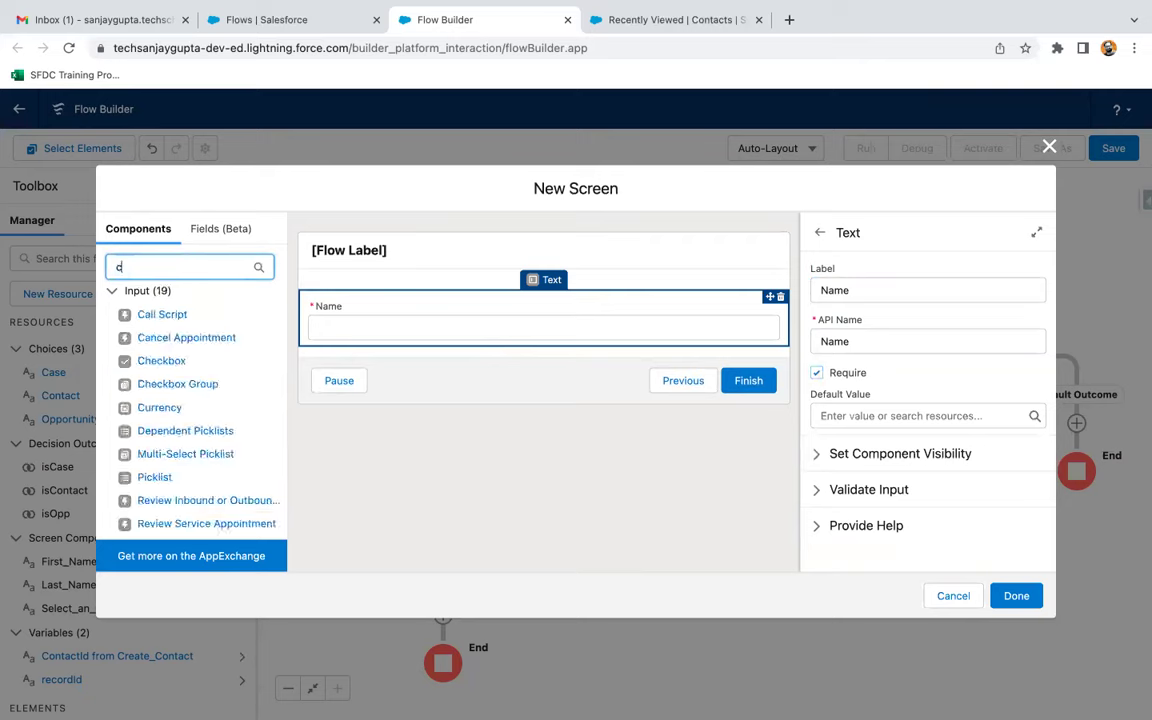
pyautogui.click(143, 317)
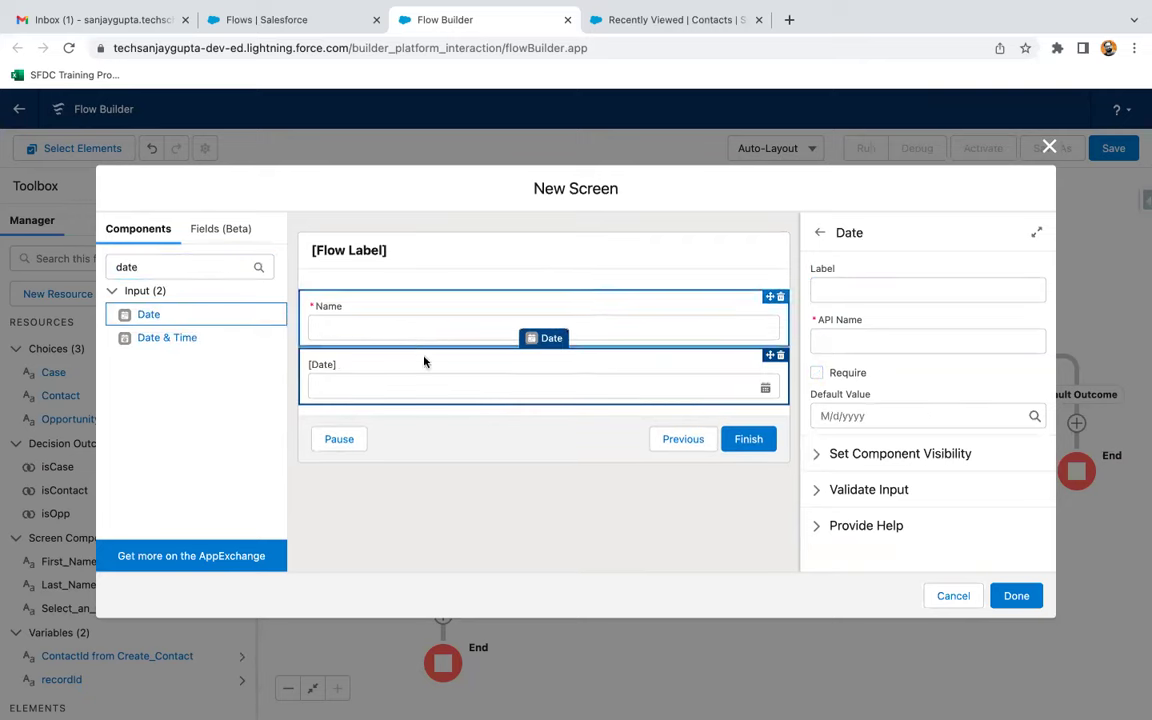
pyautogui.click(838, 289)
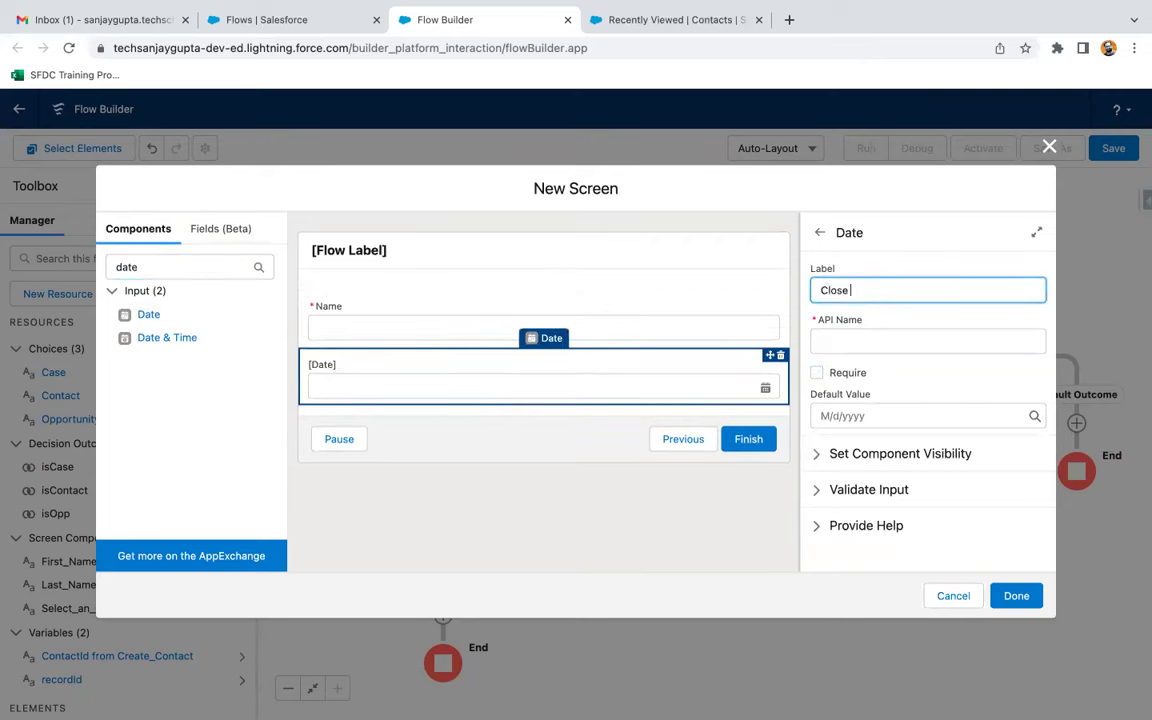
pyautogui.press('Tab')
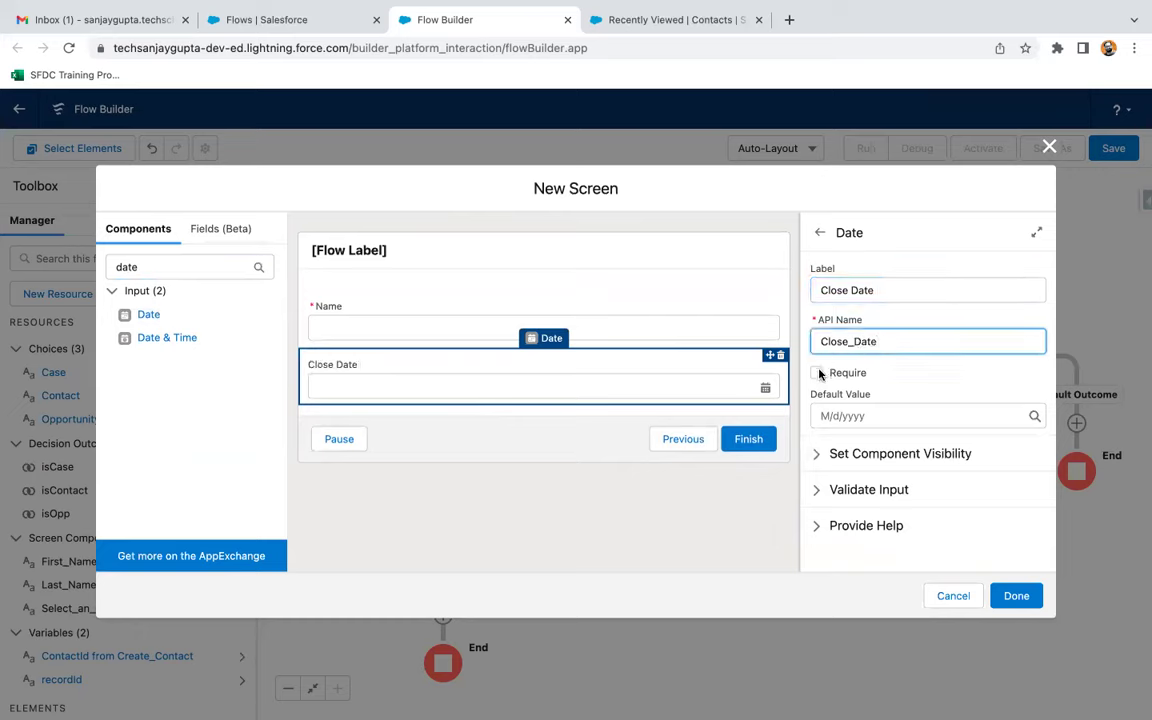
pyautogui.click(824, 371)
# - Add a Picklist component below Close Date, label it "Stage Name" and make it required
pyautogui.moveTo(143, 266); pyautogui.dragTo(105, 268)
pyautogui.write('pick')
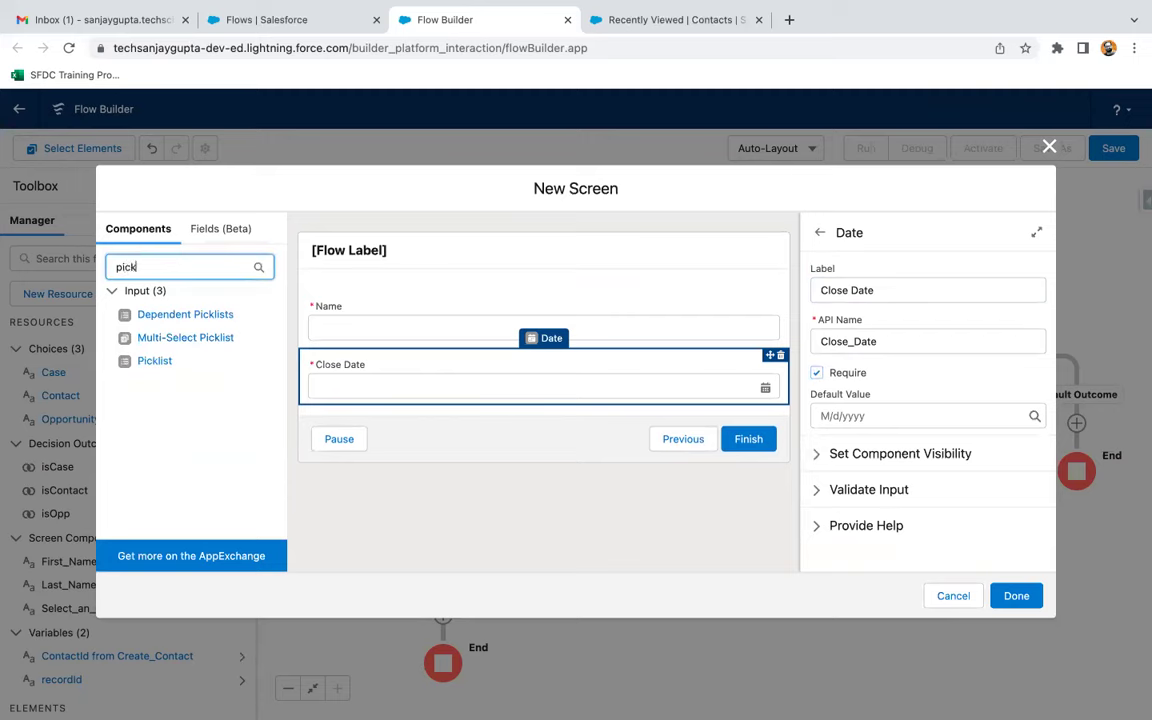
pyautogui.moveTo(150, 361); pyautogui.dragTo(368, 404)
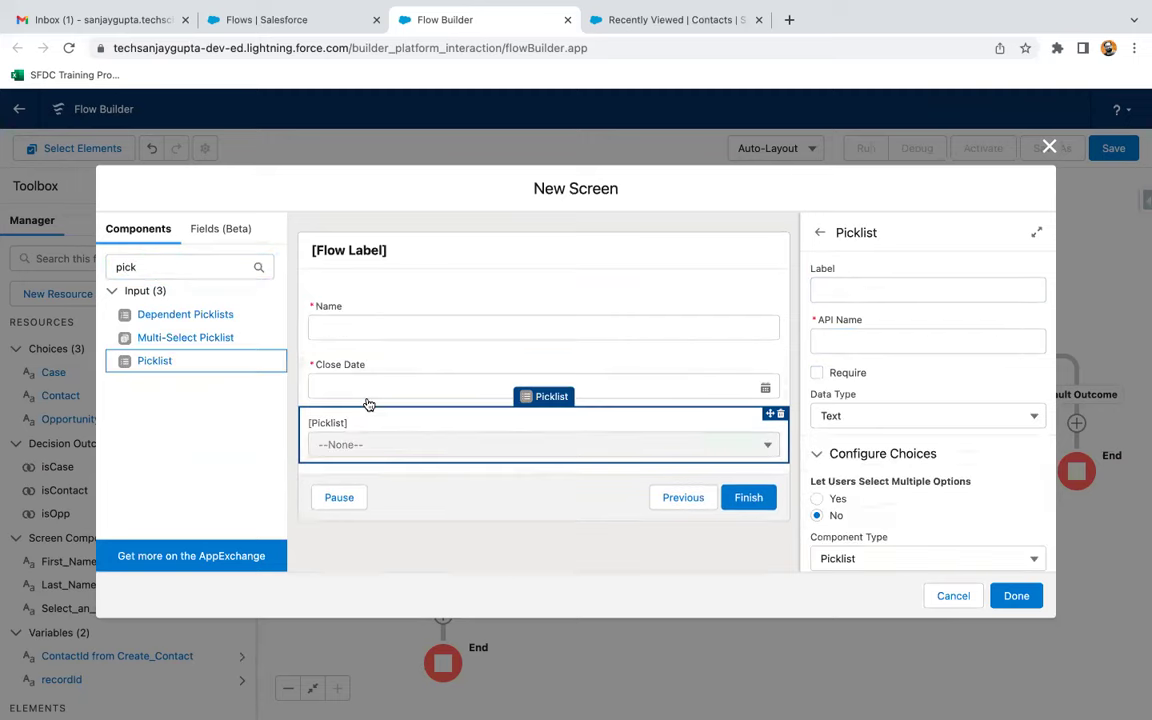
pyautogui.click(848, 291)
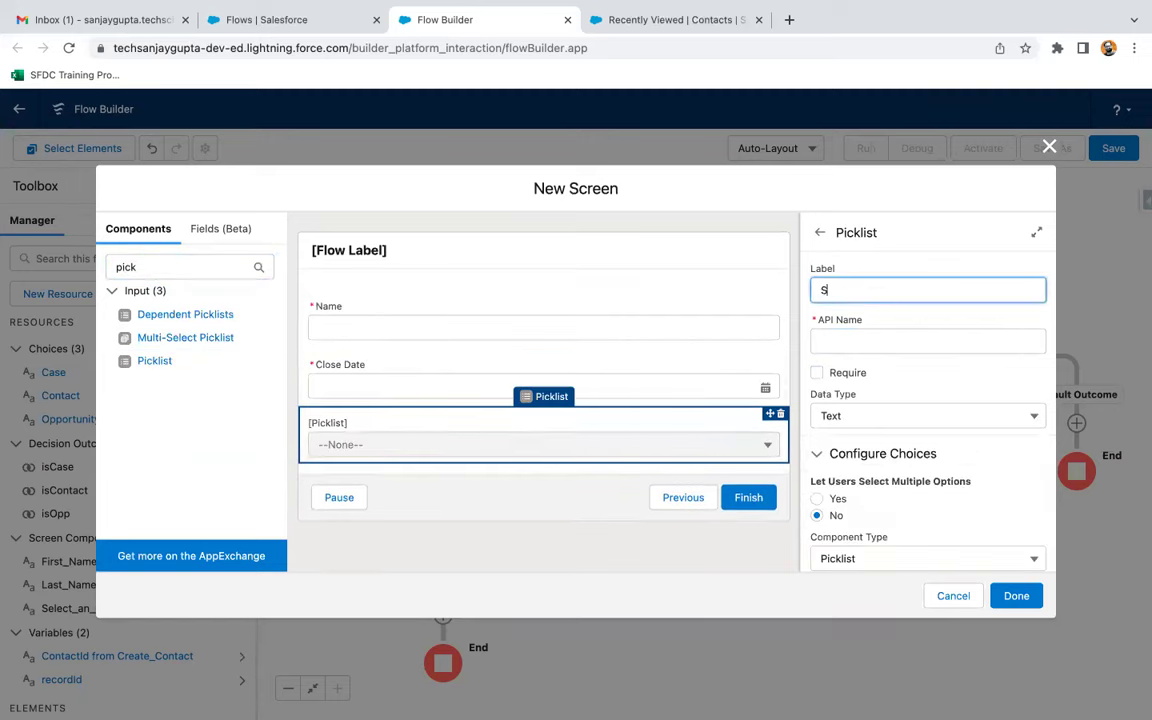
pyautogui.click(842, 350)
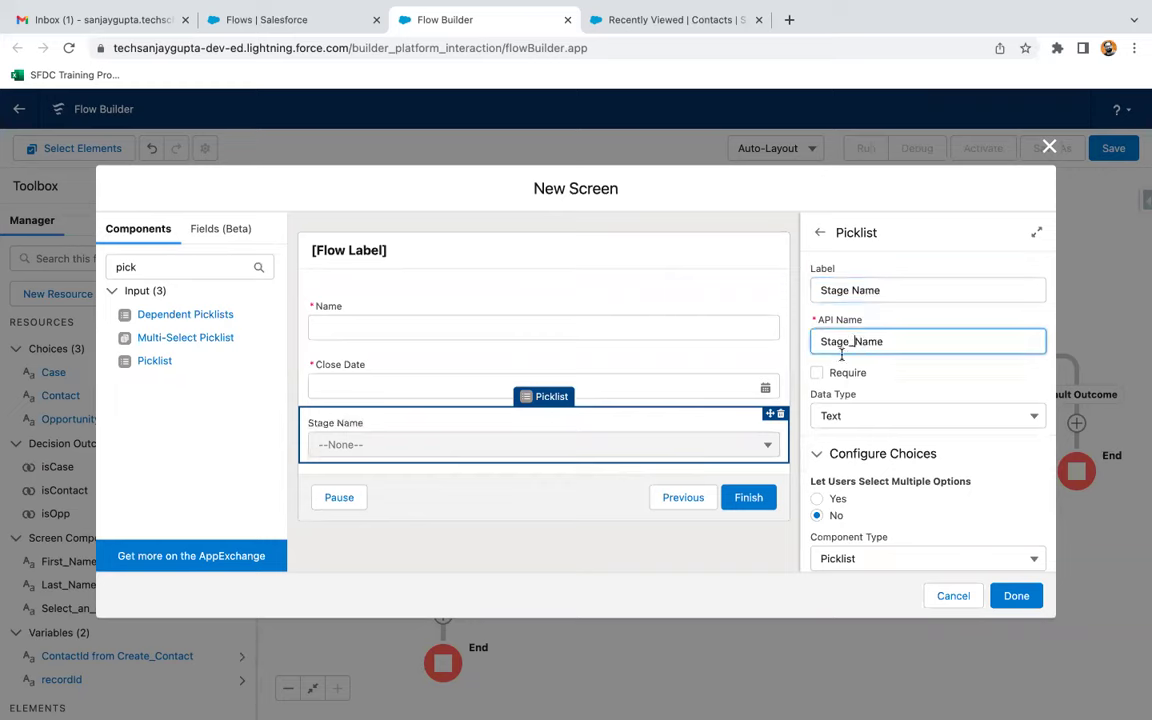
pyautogui.click(819, 373)
# - Start a new Picklist Choice Set resource for the Stage Name choices, with API name stageName and Opportunity as its object
pyautogui.scroll(-3, 888, 376)
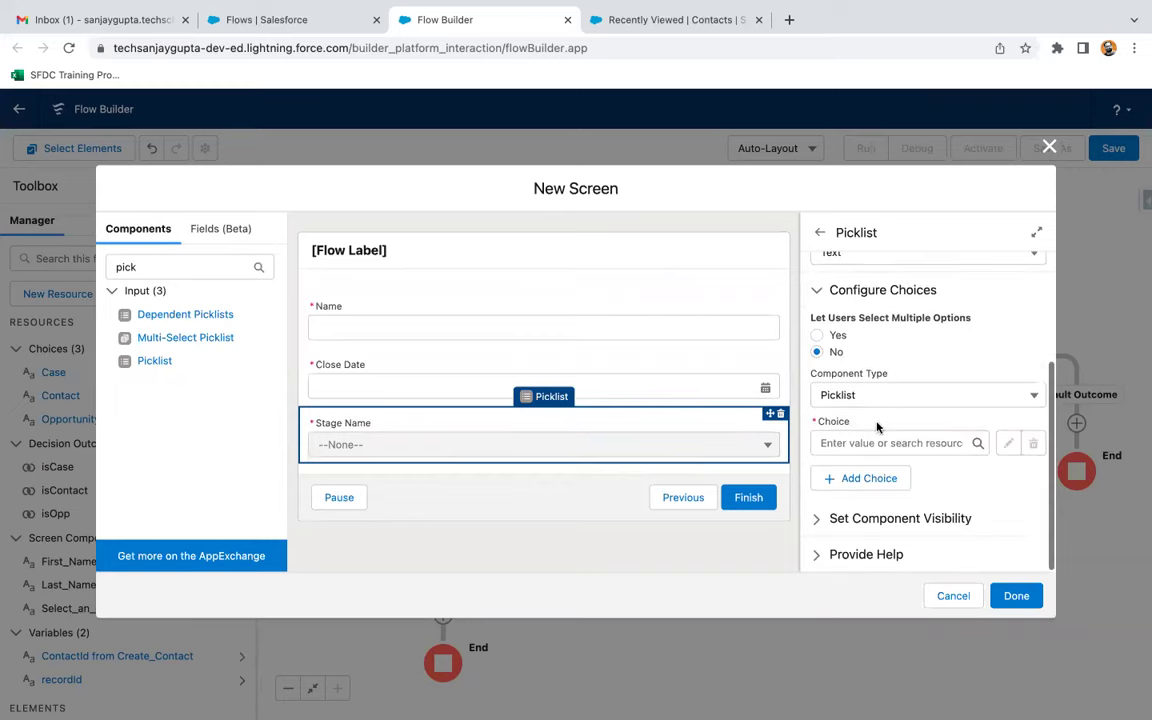
pyautogui.click(851, 442)
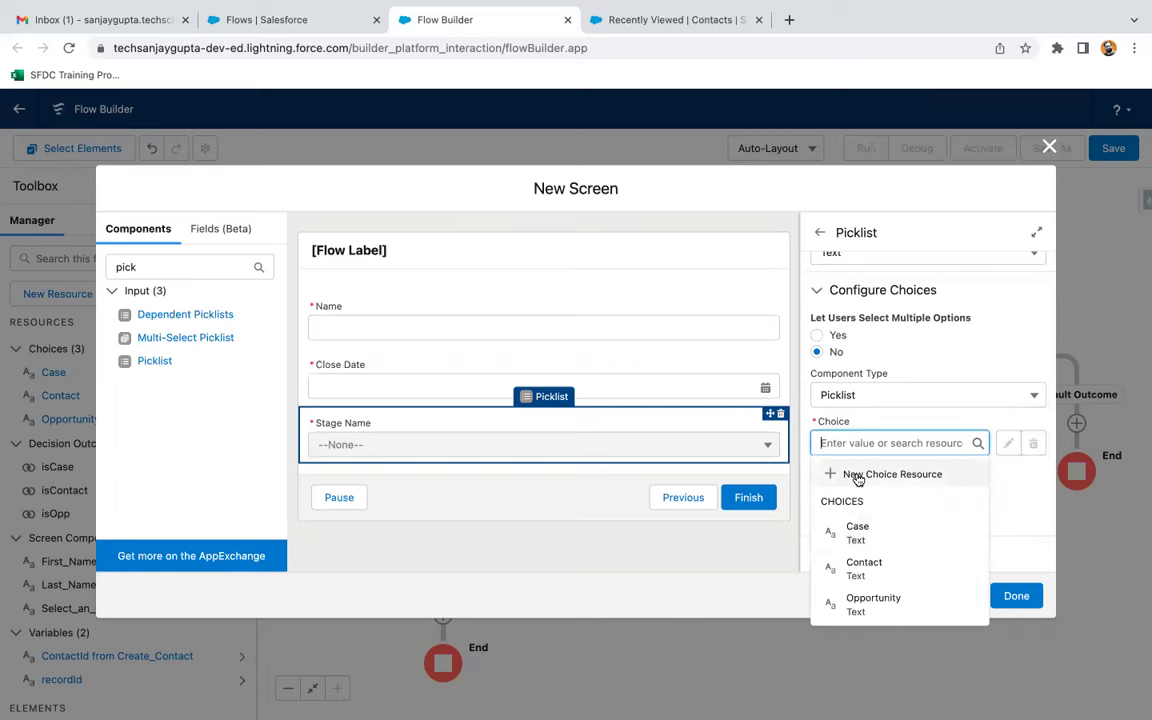
pyautogui.click(857, 474)
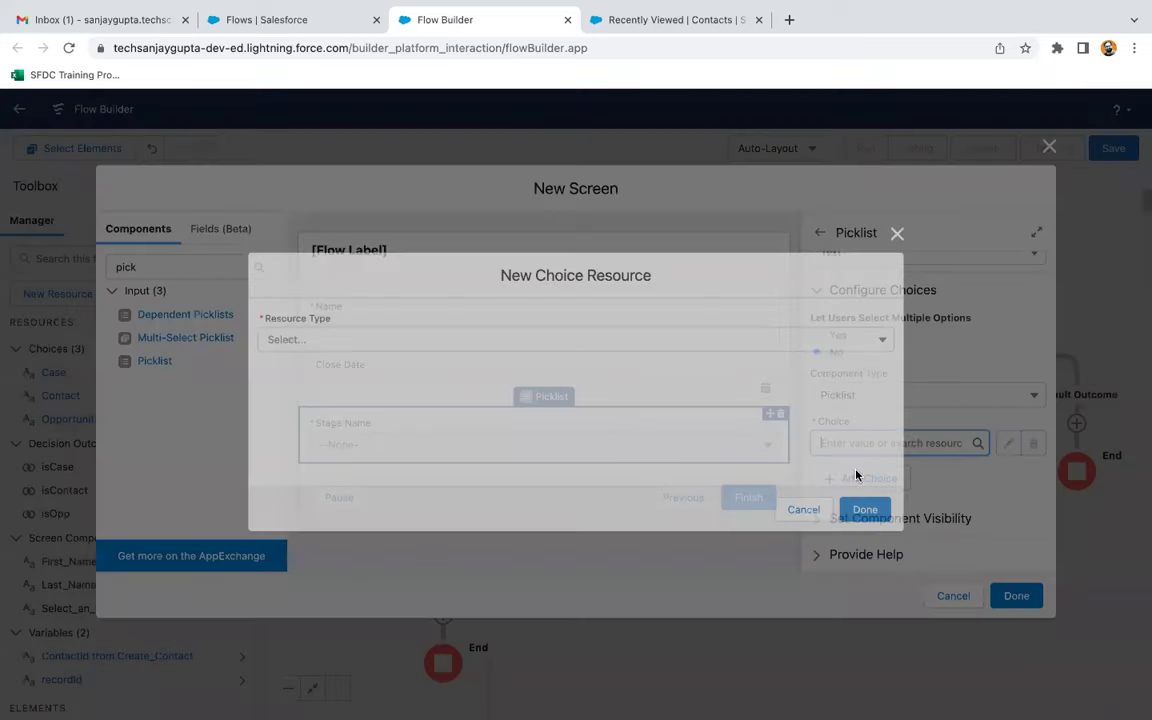
pyautogui.click(300, 343)
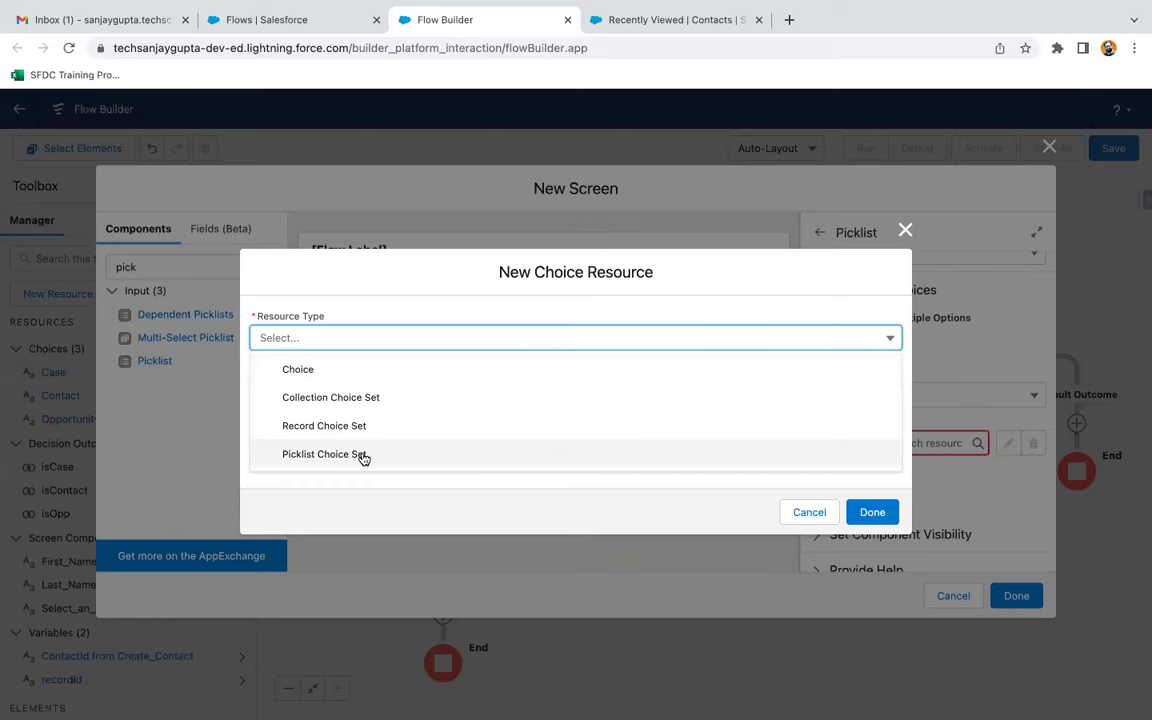
pyautogui.click(362, 455)
pyautogui.click(273, 374)
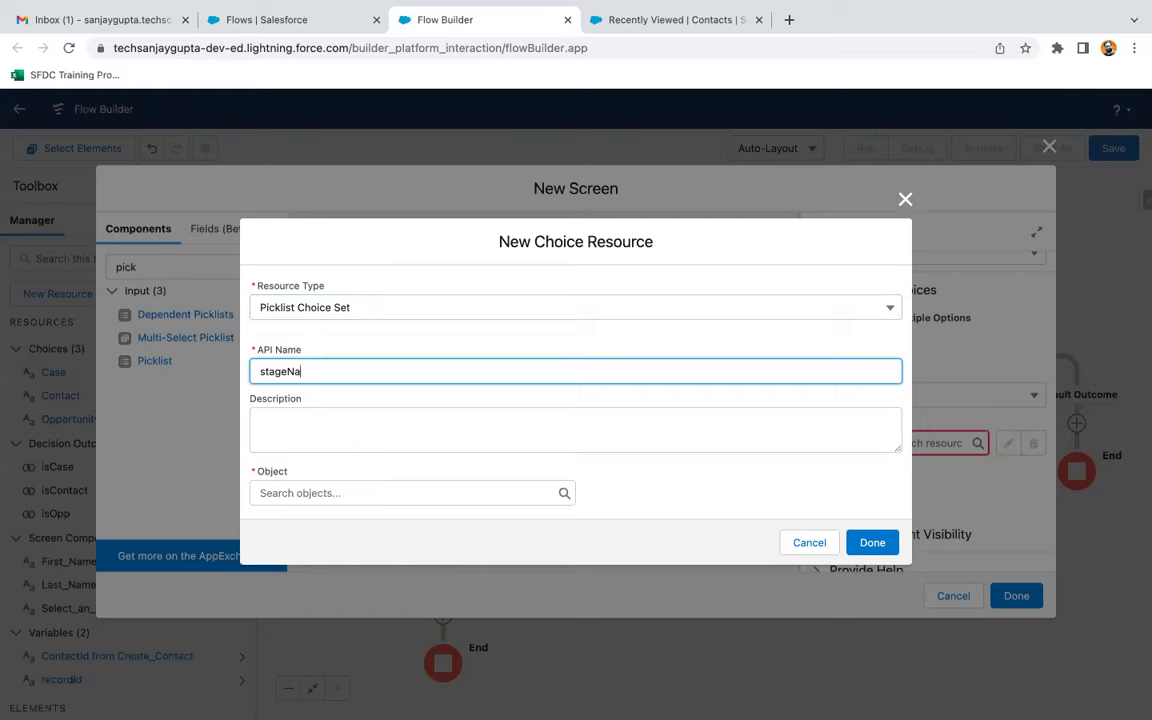
pyautogui.click(290, 493)
pyautogui.write('o')
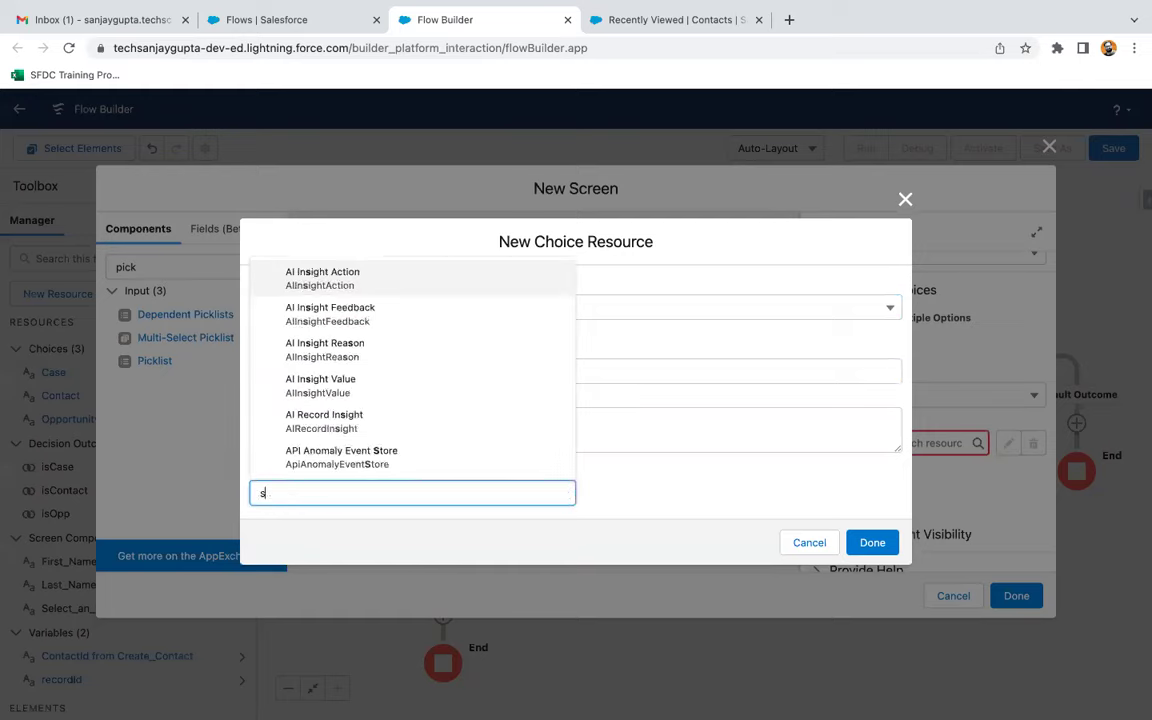
pyautogui.write('ppo')
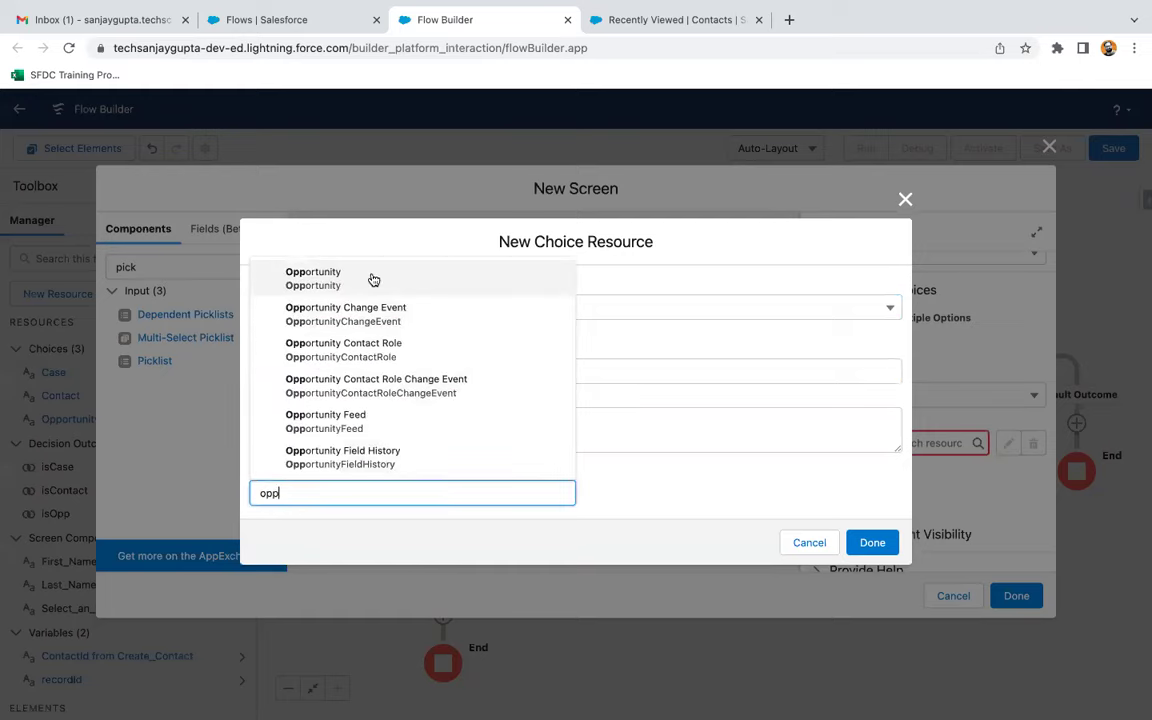
pyautogui.click(373, 275)
# - Set the choice set's data type to Picklist and its field to StageName, then save the resource and the opportunity screen
pyautogui.click(324, 506)
pyautogui.click(321, 521)
pyautogui.click(323, 539)
pyautogui.write('stage')
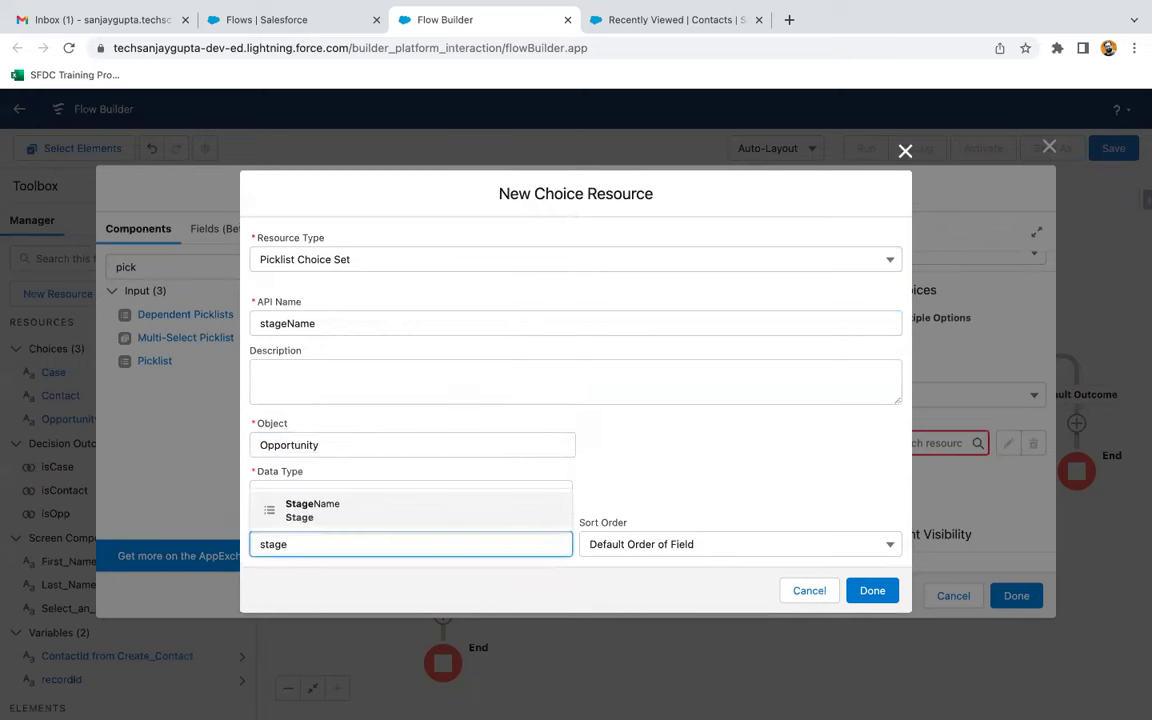
pyautogui.click(355, 512)
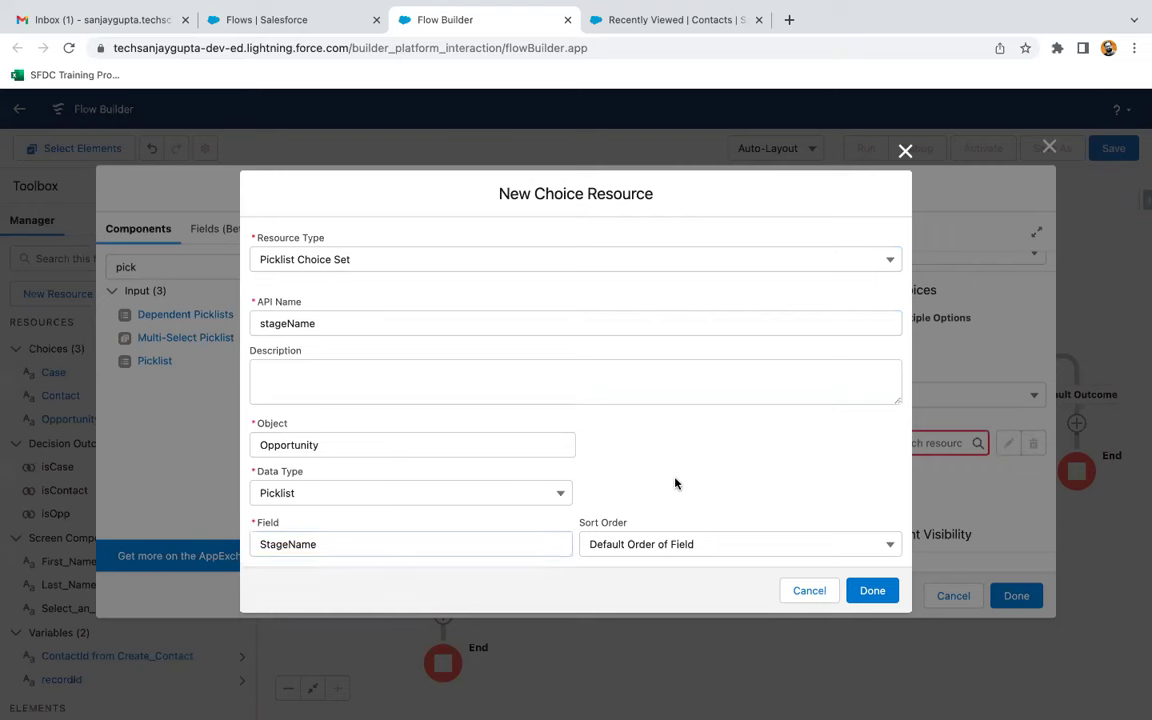
pyautogui.click(872, 590)
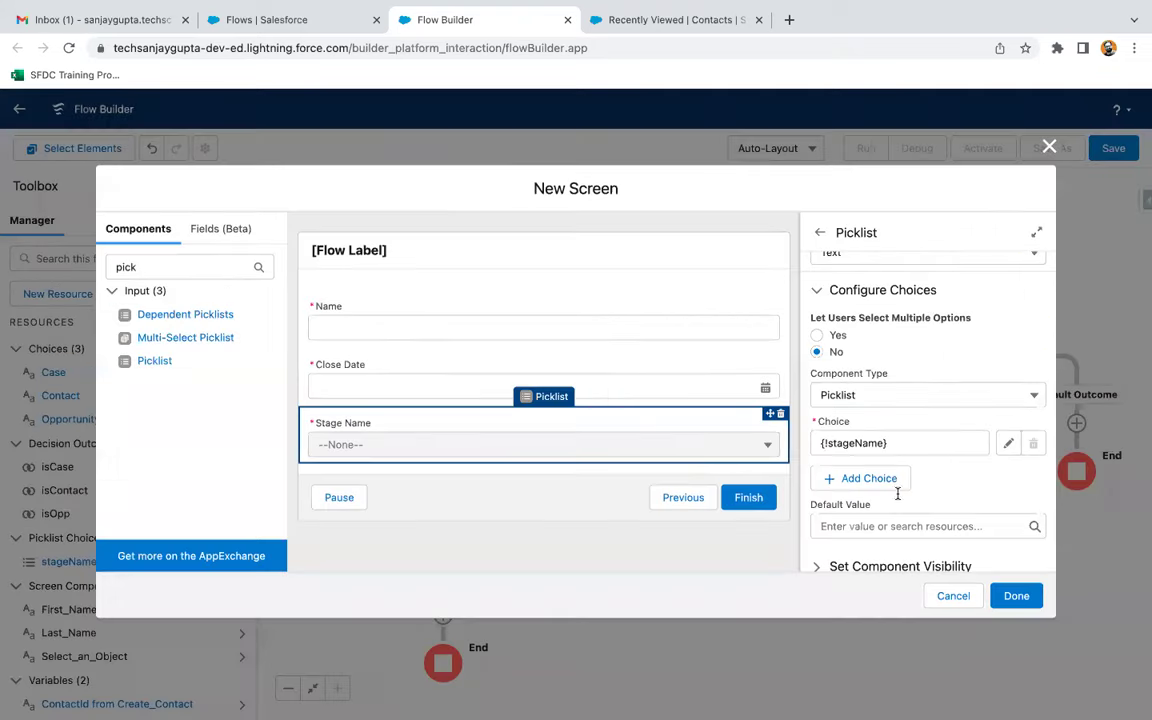
pyautogui.click(1015, 596)
# - Add a Create Records element after the Opp information screen and label it "Create Opportunity"
pyautogui.click(655, 521)
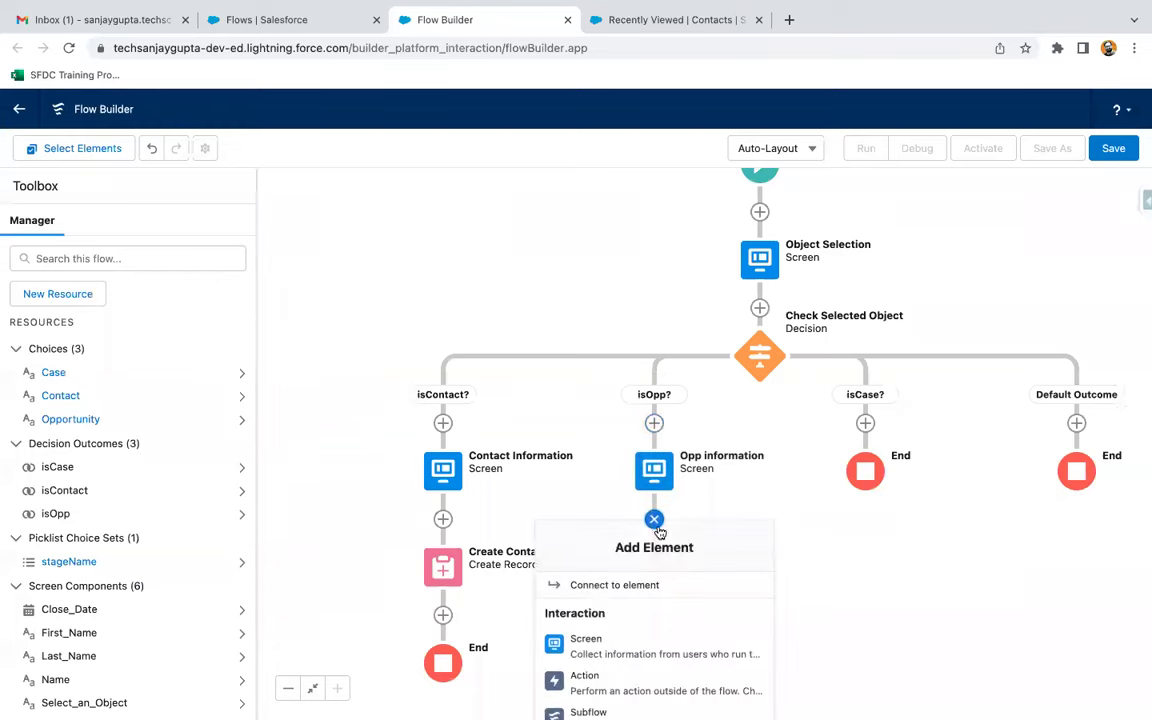
pyautogui.scroll(-4, 600, 600)
pyautogui.scroll(-5, 590, 668)
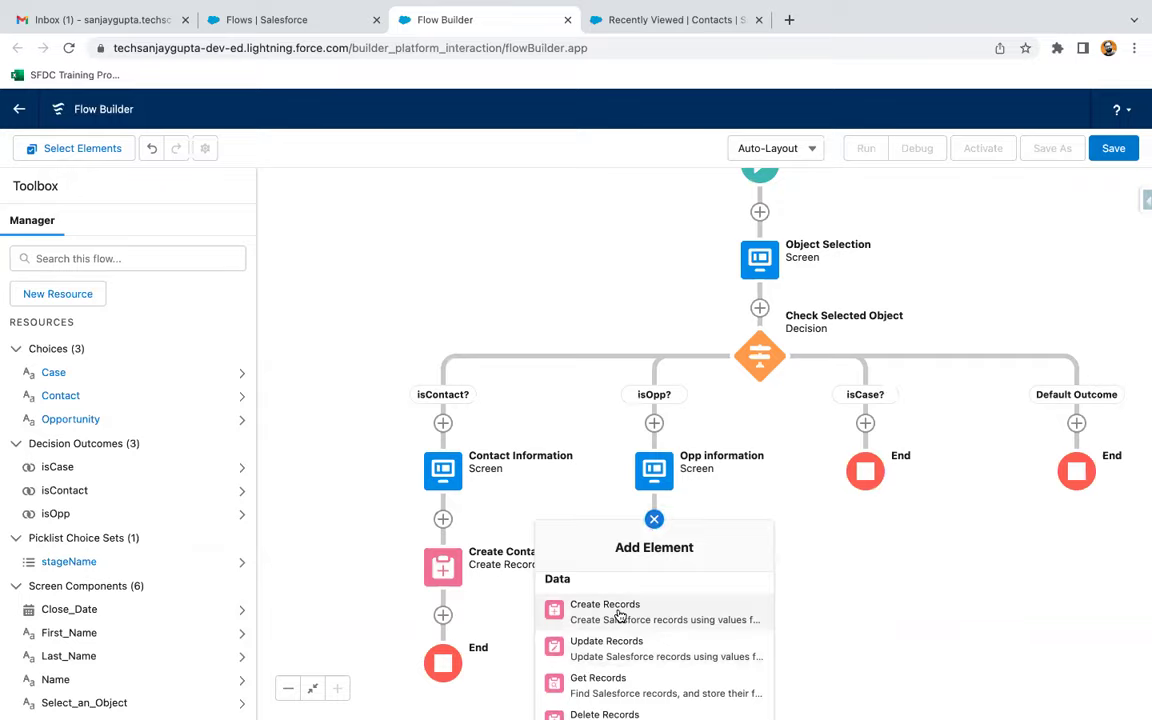
pyautogui.click(615, 612)
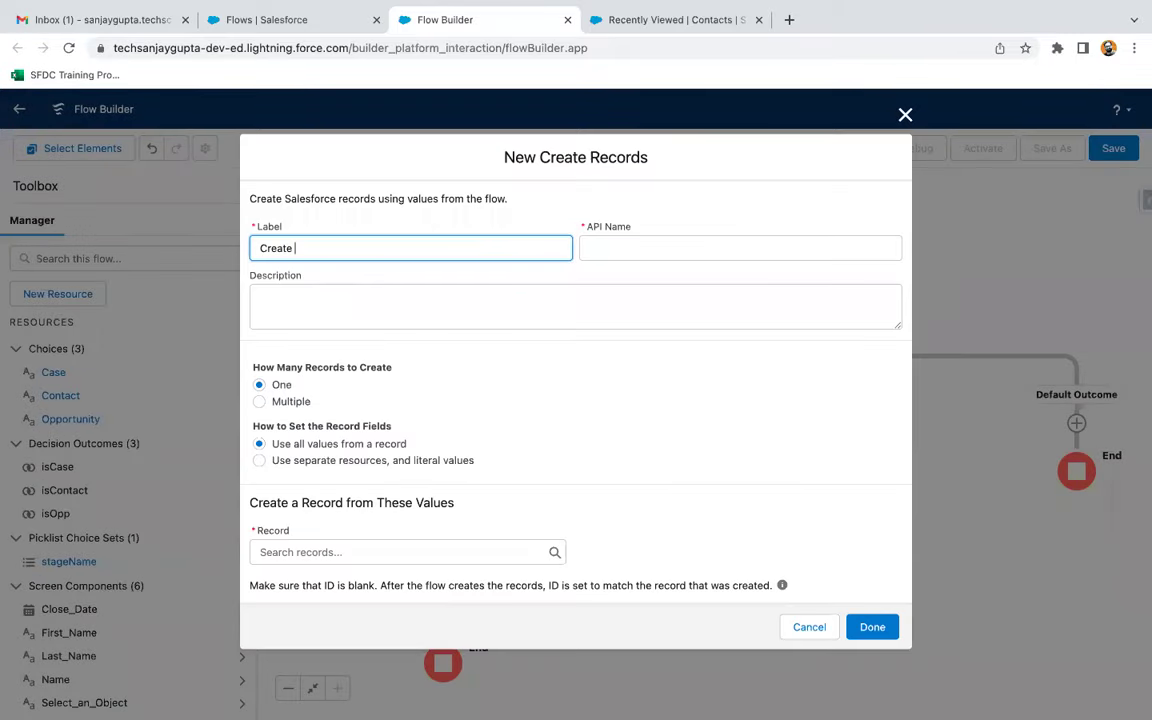
pyautogui.click(400, 400)
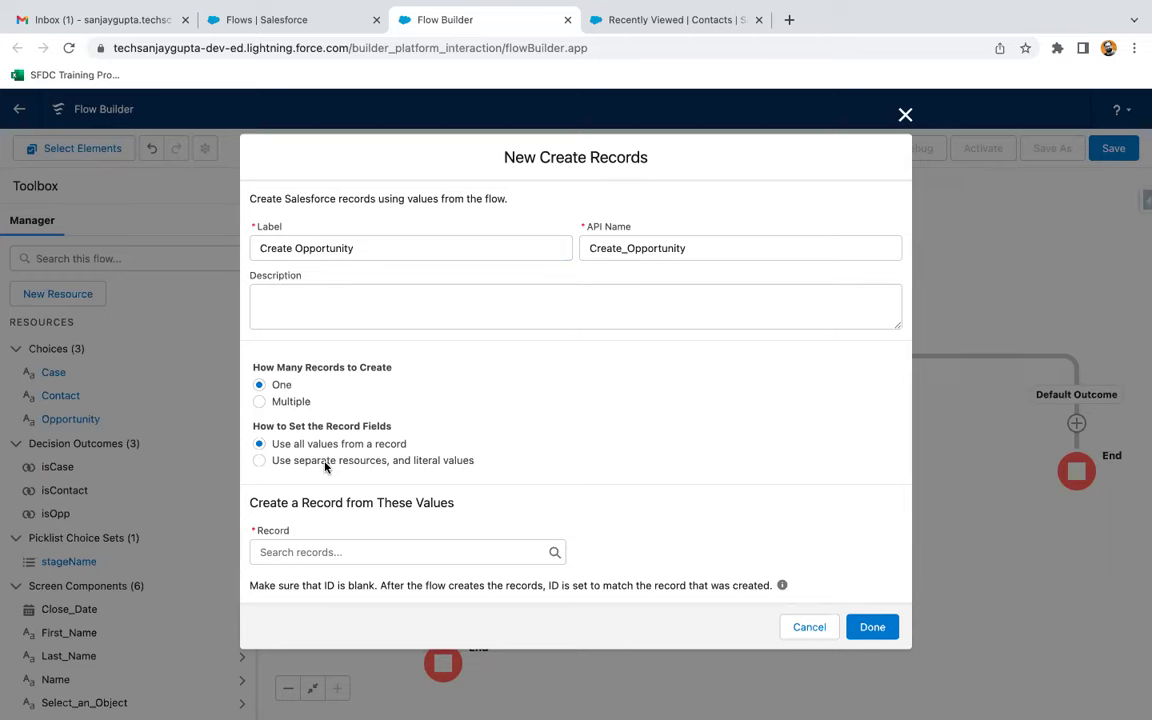
# - Have the element use separate resources and literal values, and set Opportunity as the object to create
pyautogui.click(324, 462)
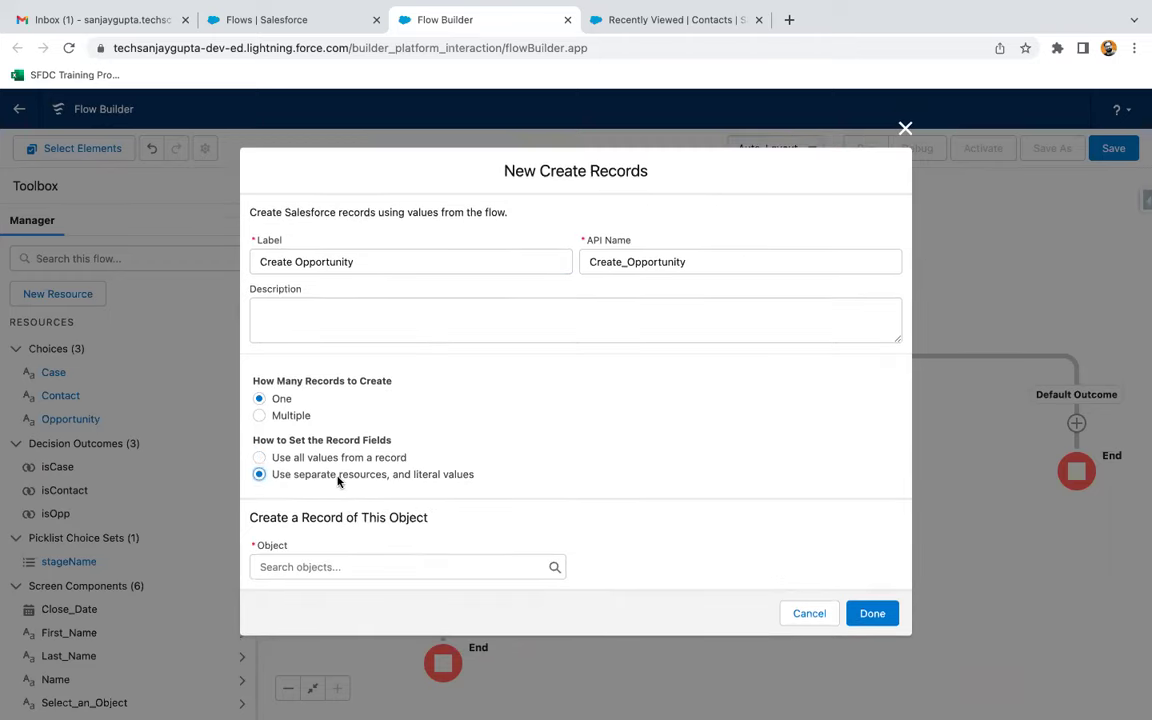
pyautogui.click(304, 575)
pyautogui.write('o')
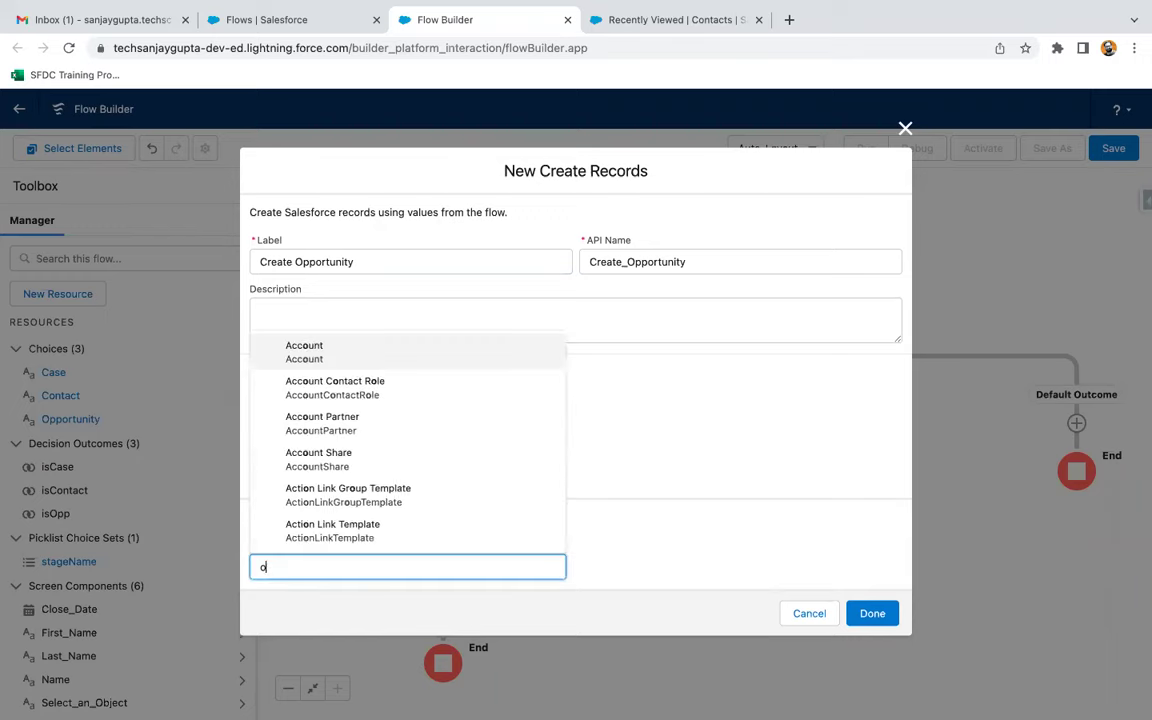
pyautogui.write('pp')
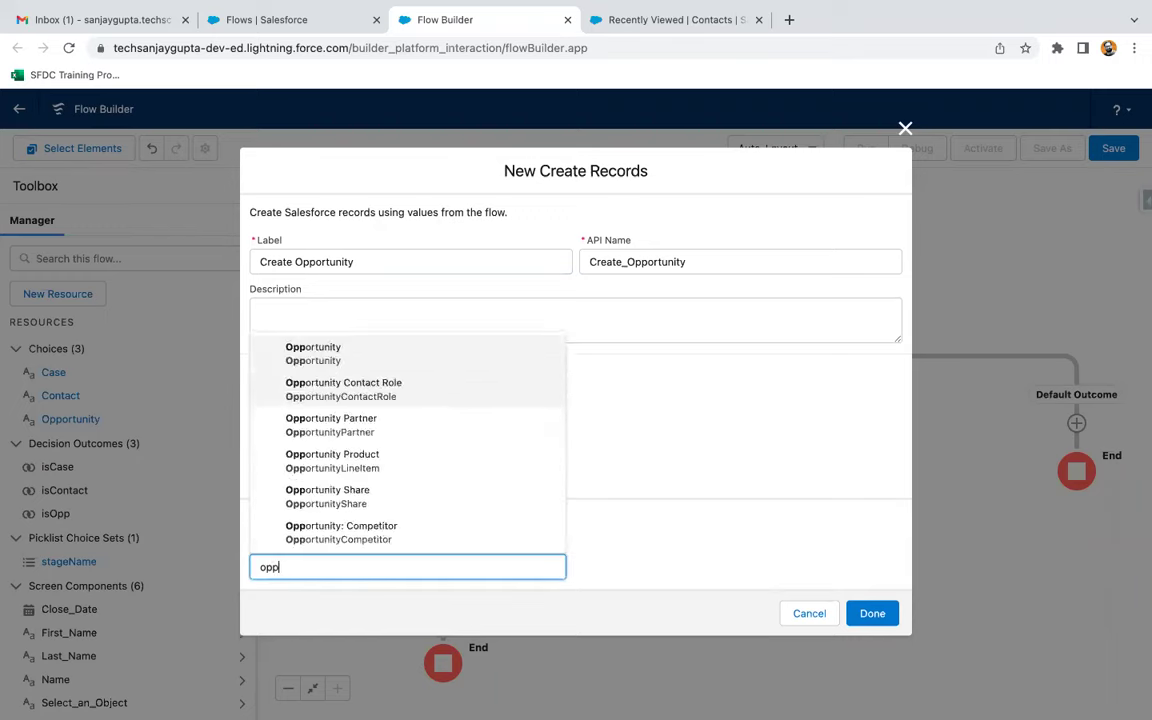
pyautogui.click(338, 358)
# - Map the opportunity's Name field to the Name screen component
pyautogui.scroll(-2, 468, 473)
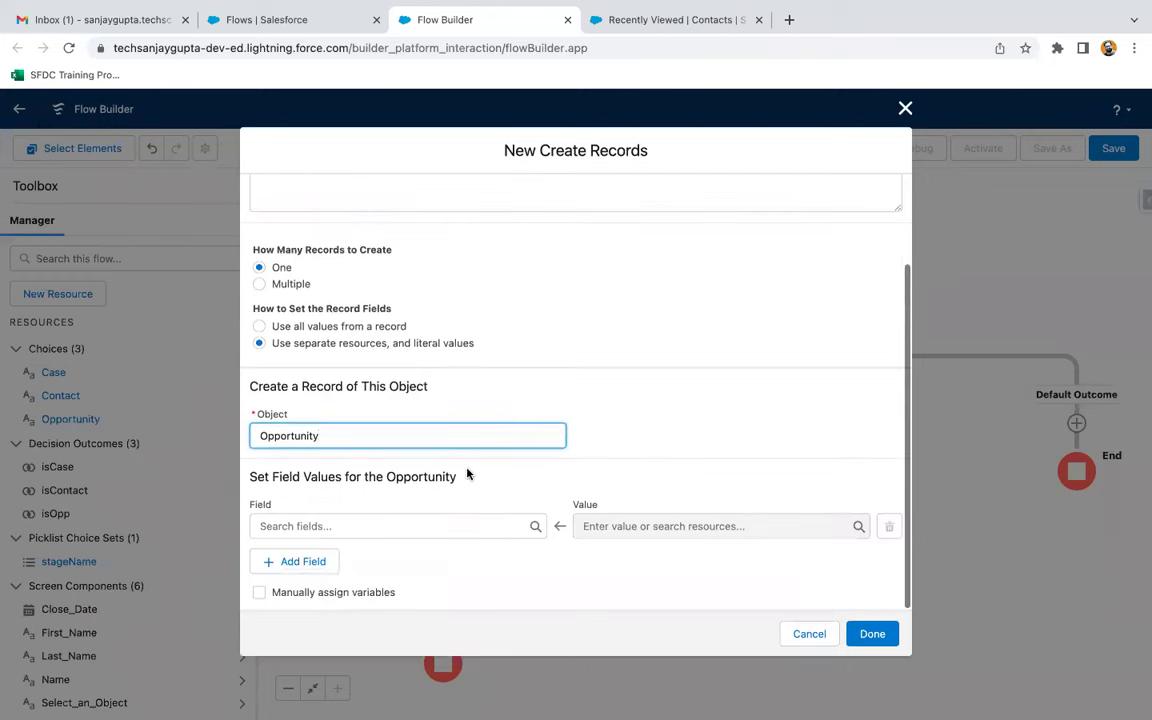
pyautogui.click(373, 524)
pyautogui.write('name')
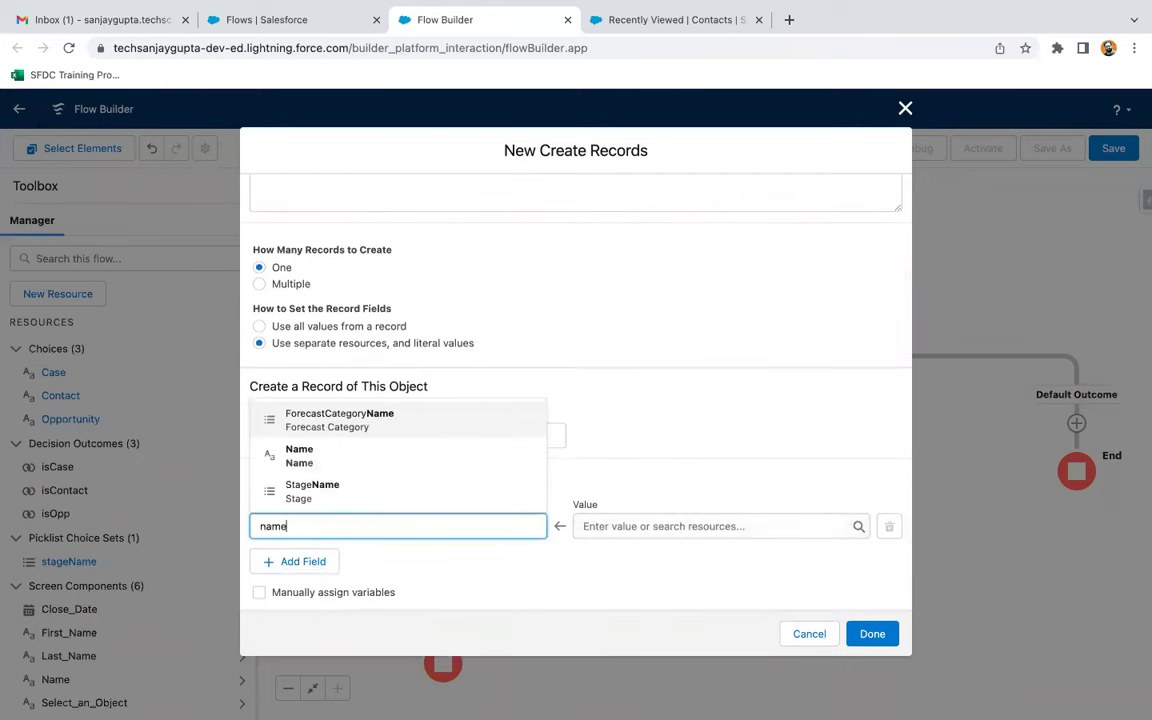
pyautogui.click(344, 470)
pyautogui.click(608, 524)
pyautogui.write('name')
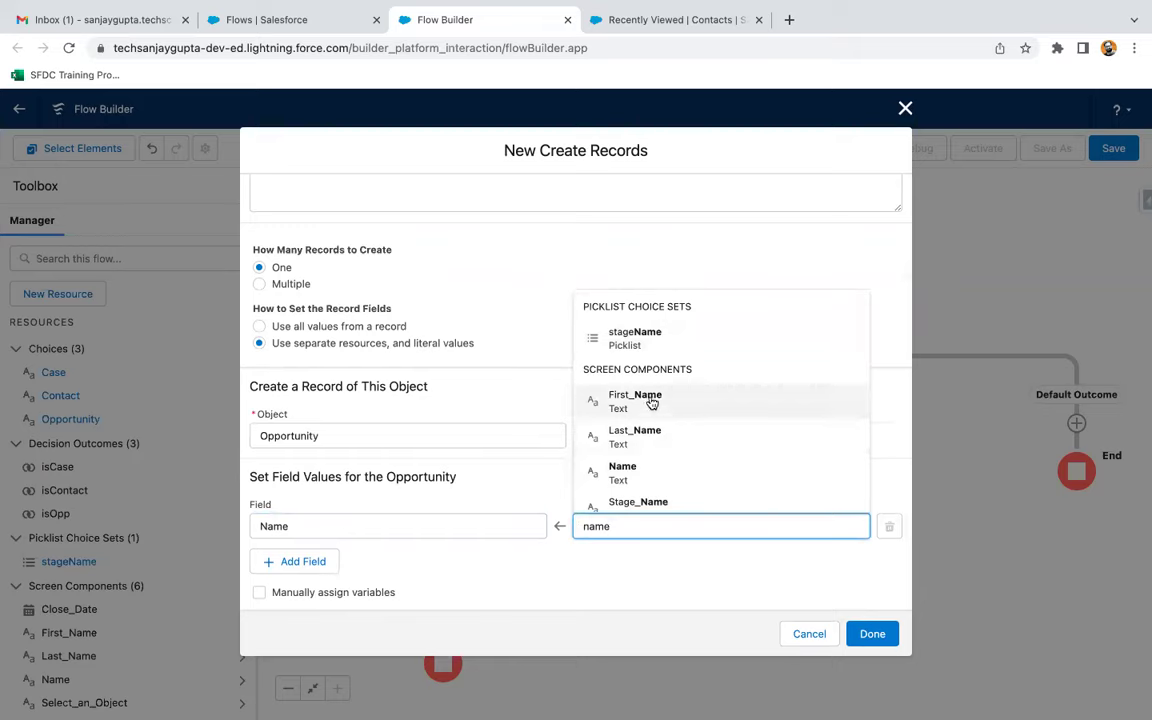
pyautogui.click(642, 475)
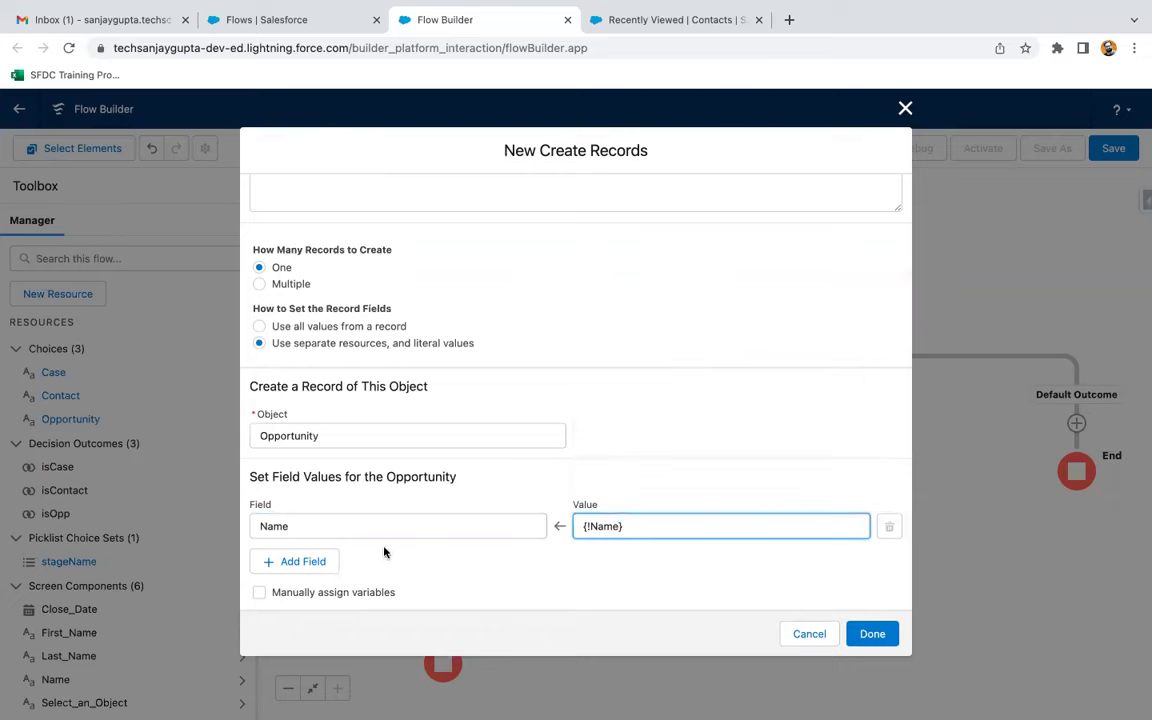
# - Add a field row mapping the opportunity's CloseDate to the Close_Date screen component
pyautogui.click(315, 561)
pyautogui.click(334, 523)
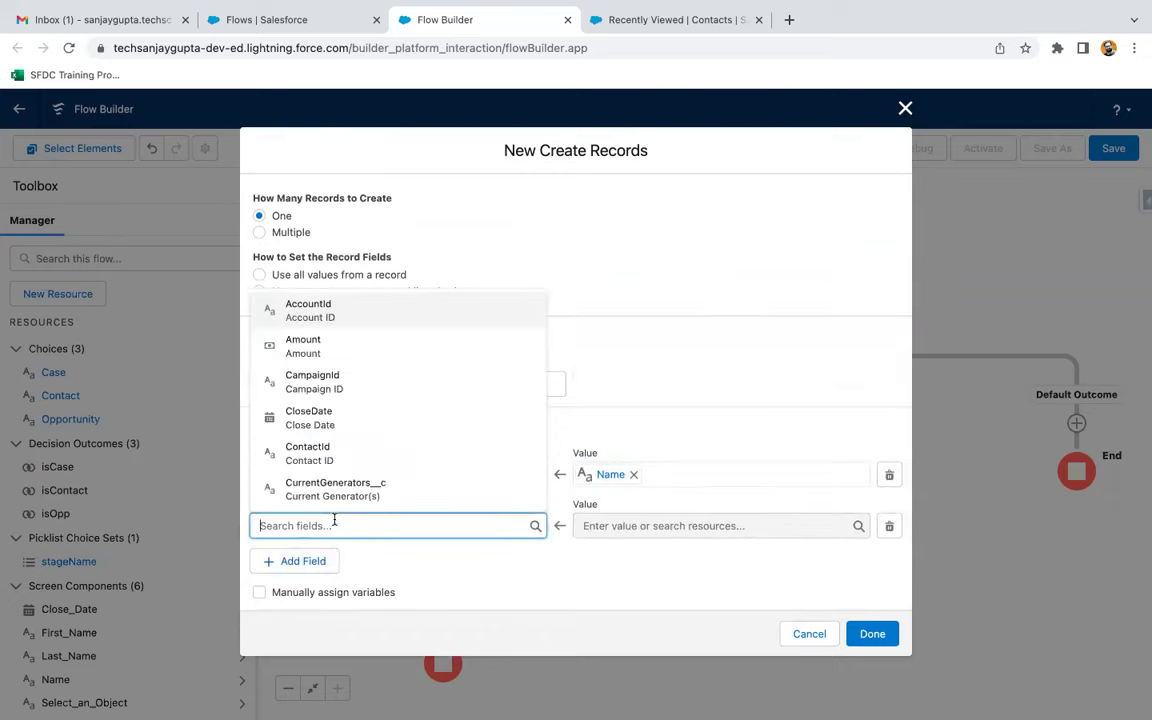
pyautogui.write('close')
pyautogui.click(336, 452)
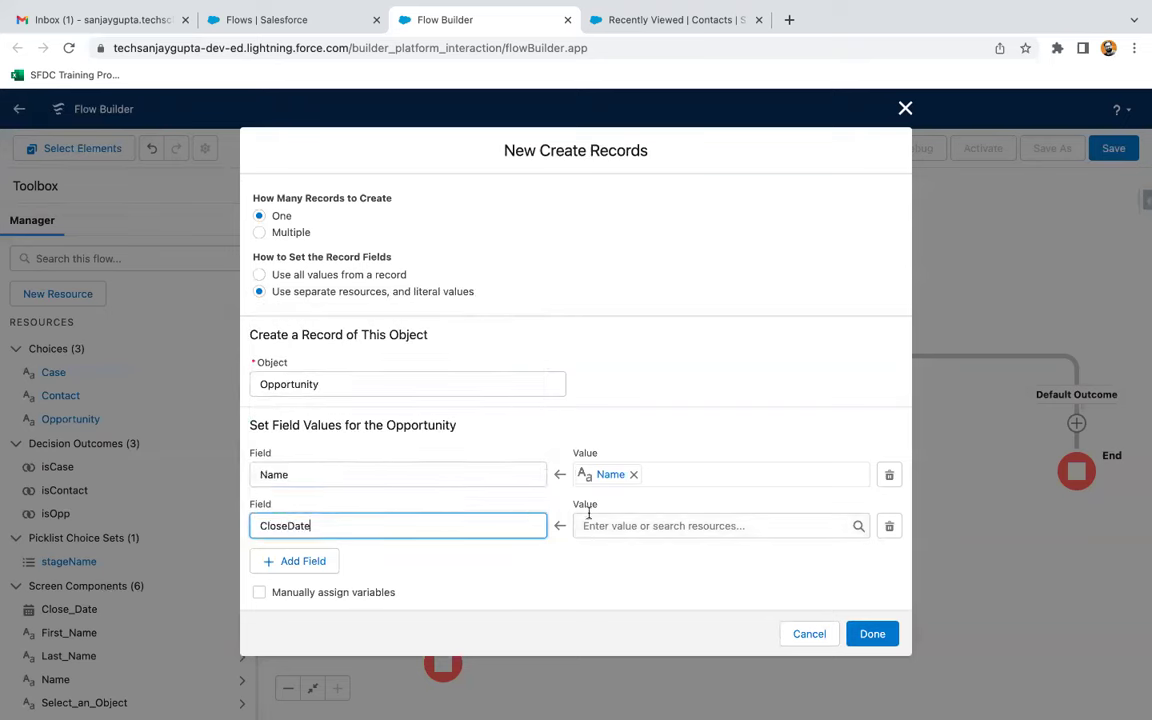
pyautogui.click(610, 518)
pyautogui.write('date')
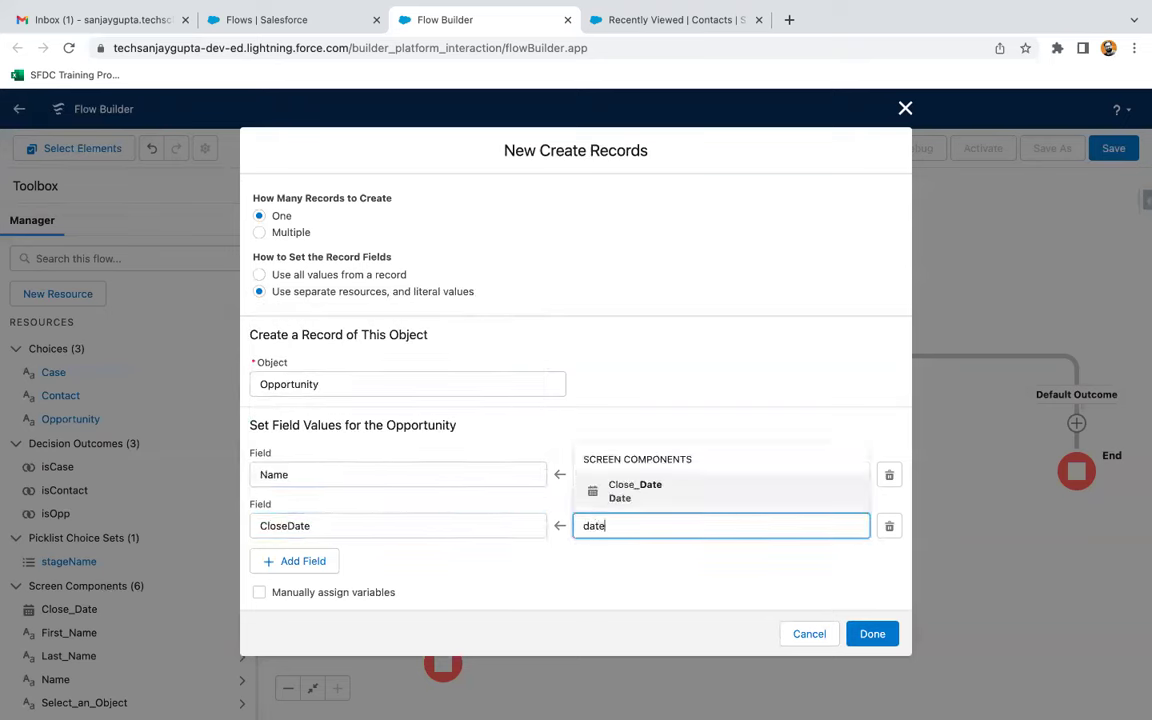
pyautogui.click(653, 494)
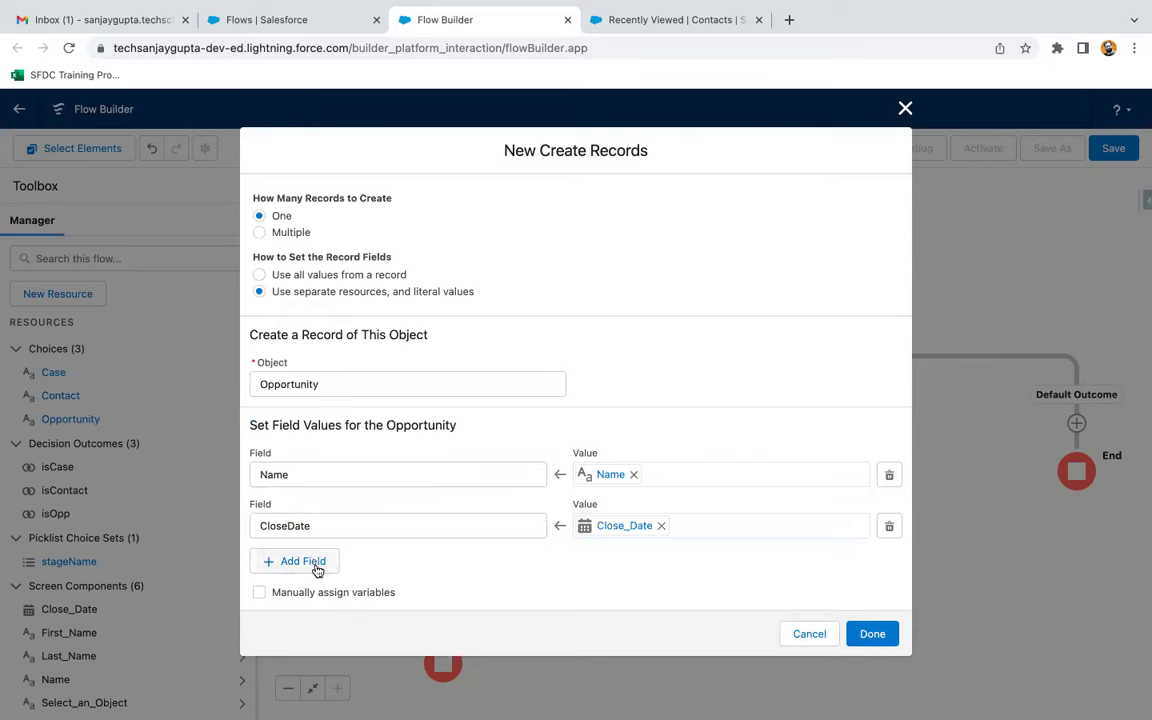
# - Add a field row mapping the opportunity's StageName to the Stage_Name screen component
pyautogui.click(308, 561)
pyautogui.click(352, 527)
pyautogui.write('stage')
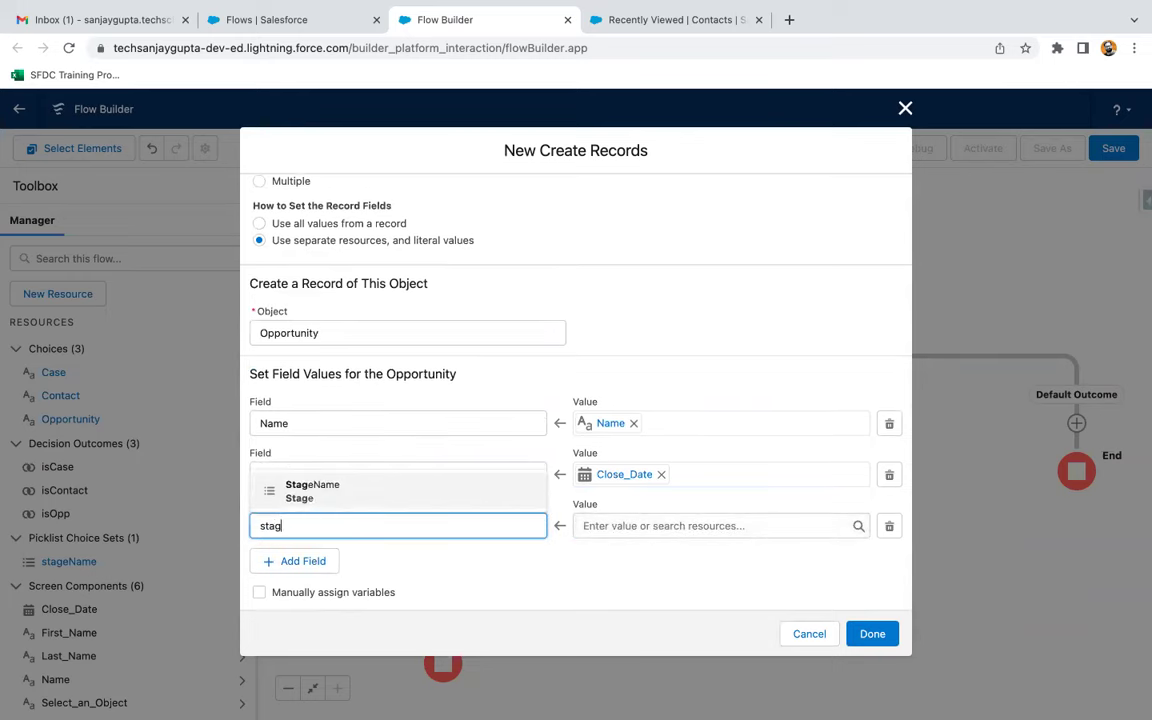
pyautogui.click(406, 483)
pyautogui.click(614, 522)
pyautogui.write('stra')
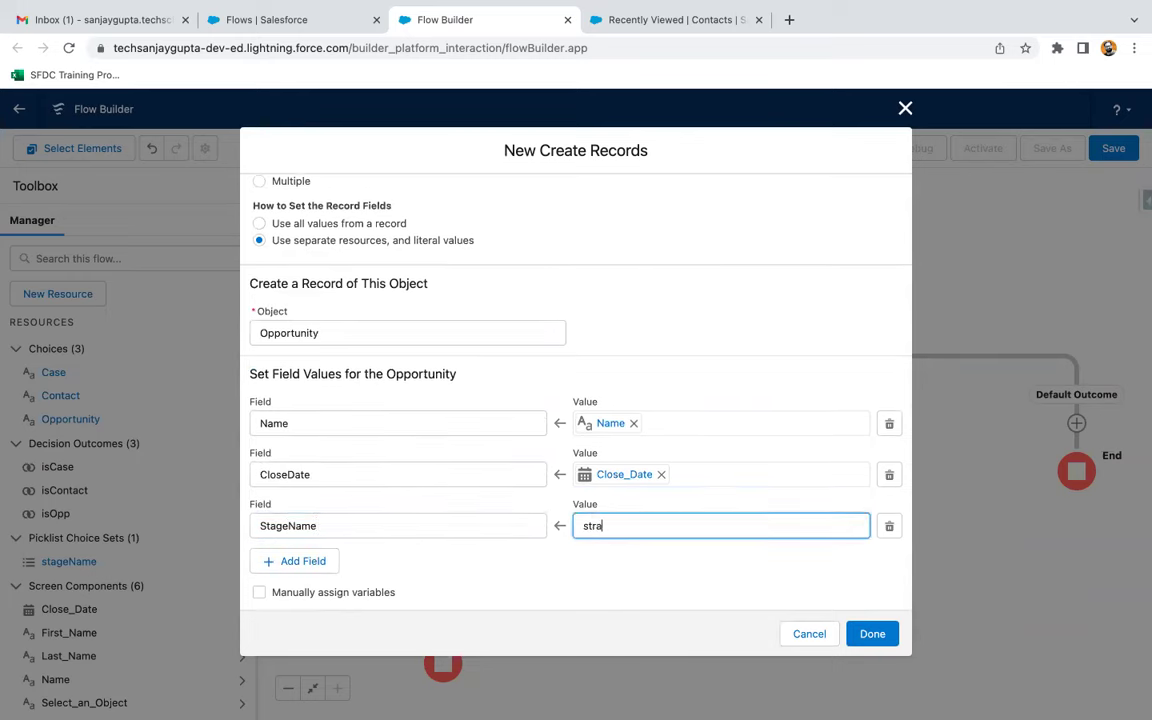
pyautogui.write('g')
pyautogui.press('BackSpace')
pyautogui.press('BackSpace')
pyautogui.press('BackSpace')
pyautogui.write('age')
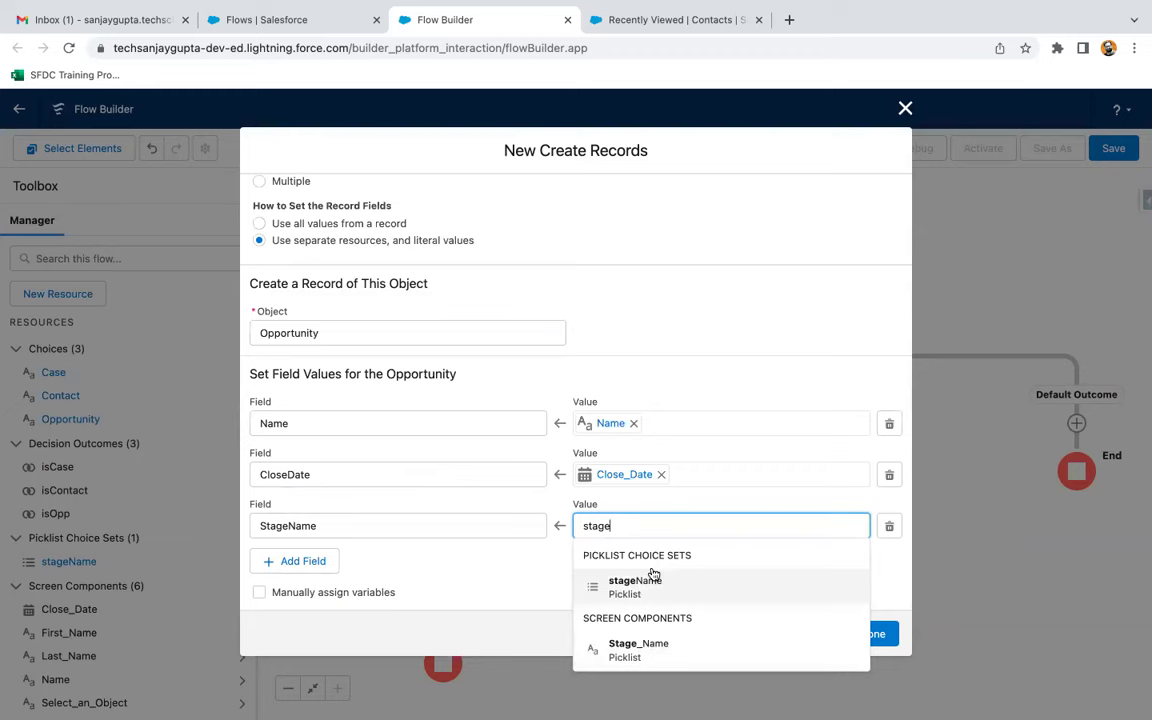
pyautogui.click(645, 648)
# - Add a field row mapping the opportunity's AccountId to recordId and finish the Create Opportunity element
pyautogui.click(329, 562)
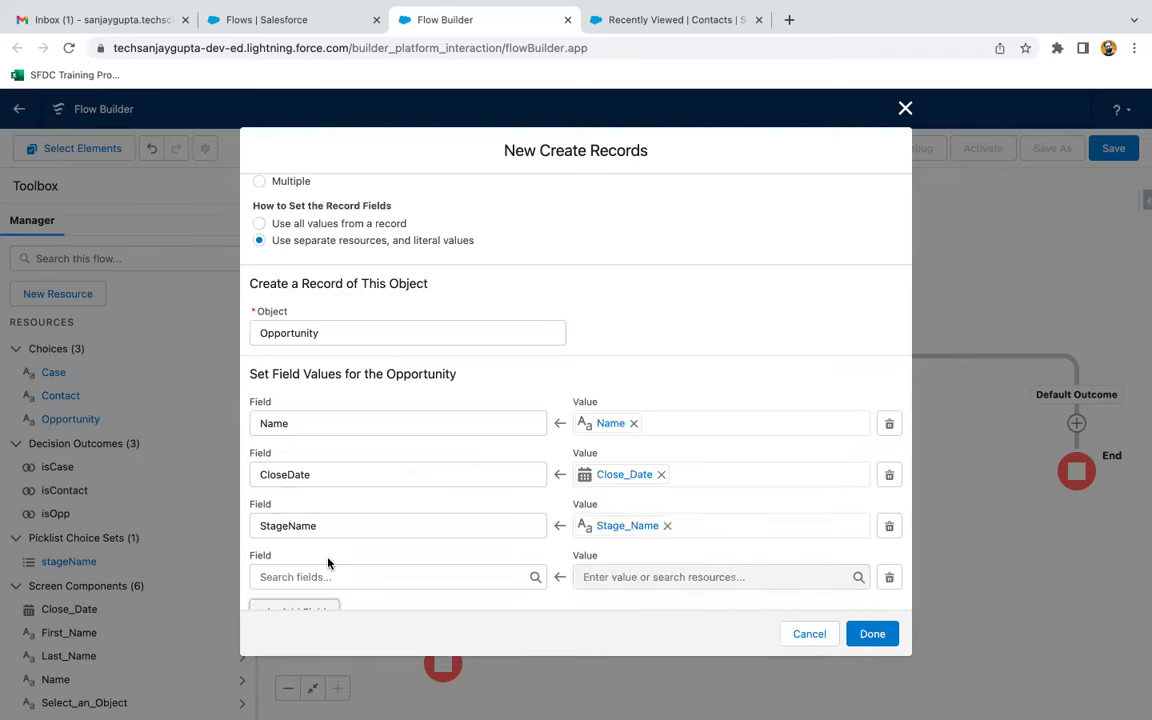
pyautogui.click(347, 525)
pyautogui.write('account')
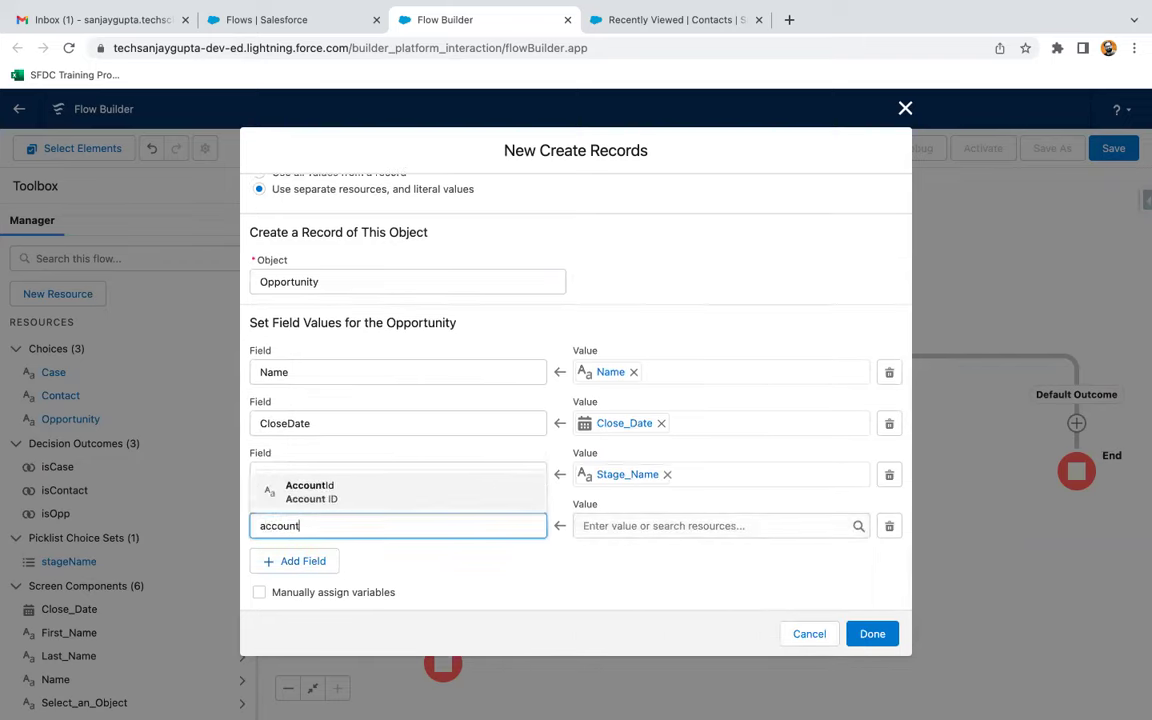
pyautogui.click(337, 496)
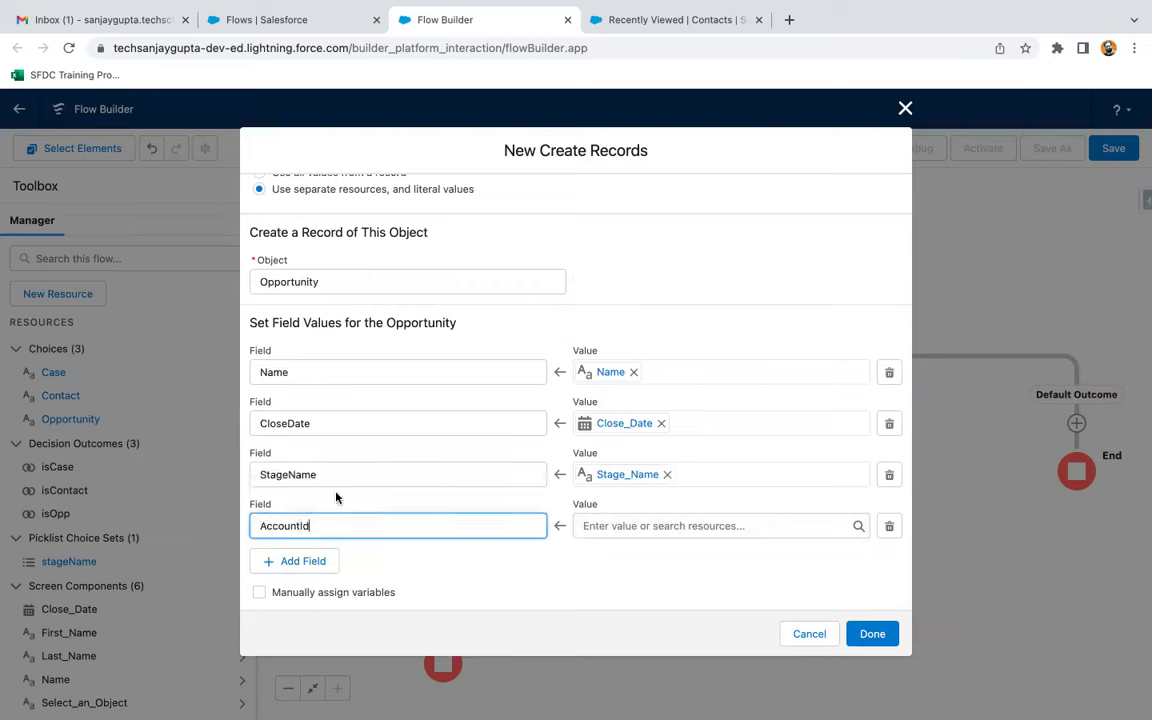
pyautogui.click(627, 527)
pyautogui.write('reco')
pyautogui.click(656, 486)
pyautogui.click(603, 562)
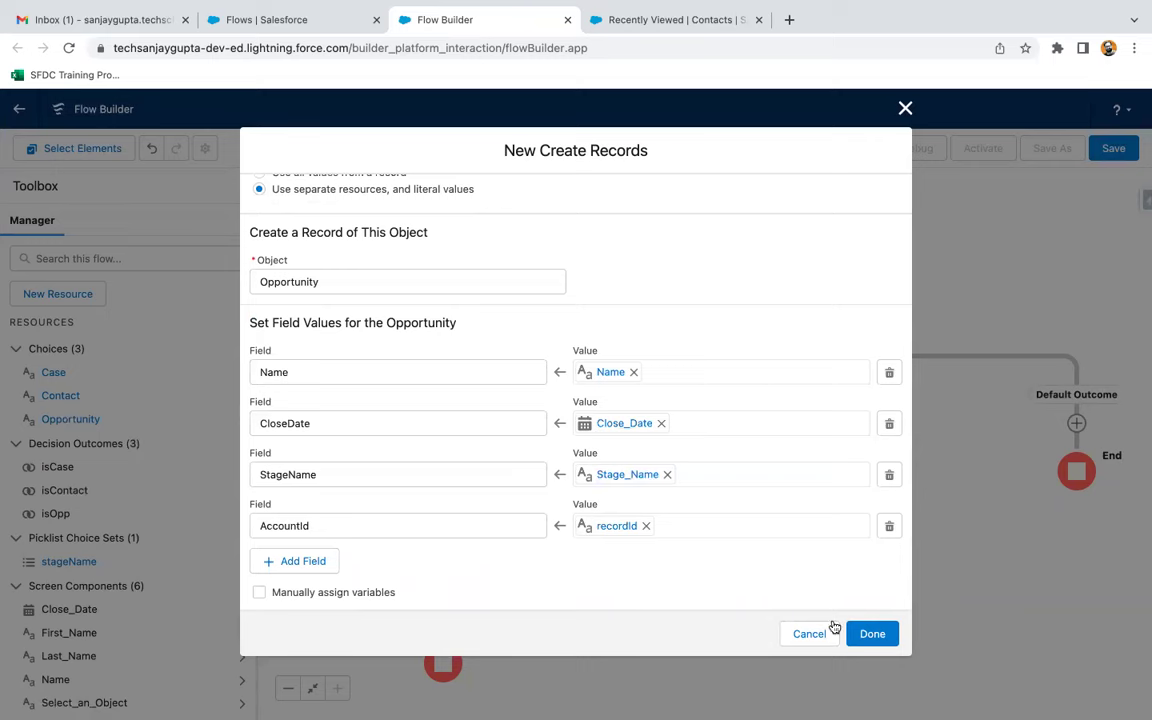
pyautogui.click(869, 633)
pyautogui.moveTo(960, 512); pyautogui.dragTo(861, 443)
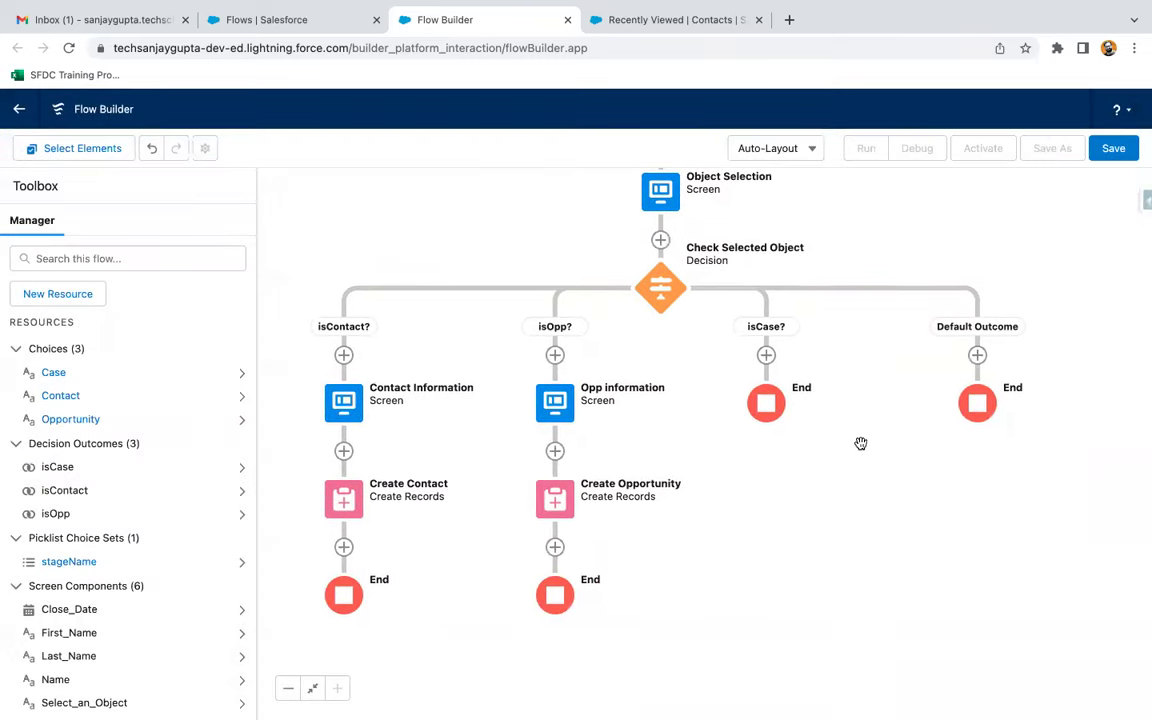
# - Switch to the Salesforce Cases list and examine which fields a blank new case form requires, closing it without saving
pyautogui.click(614, 22)
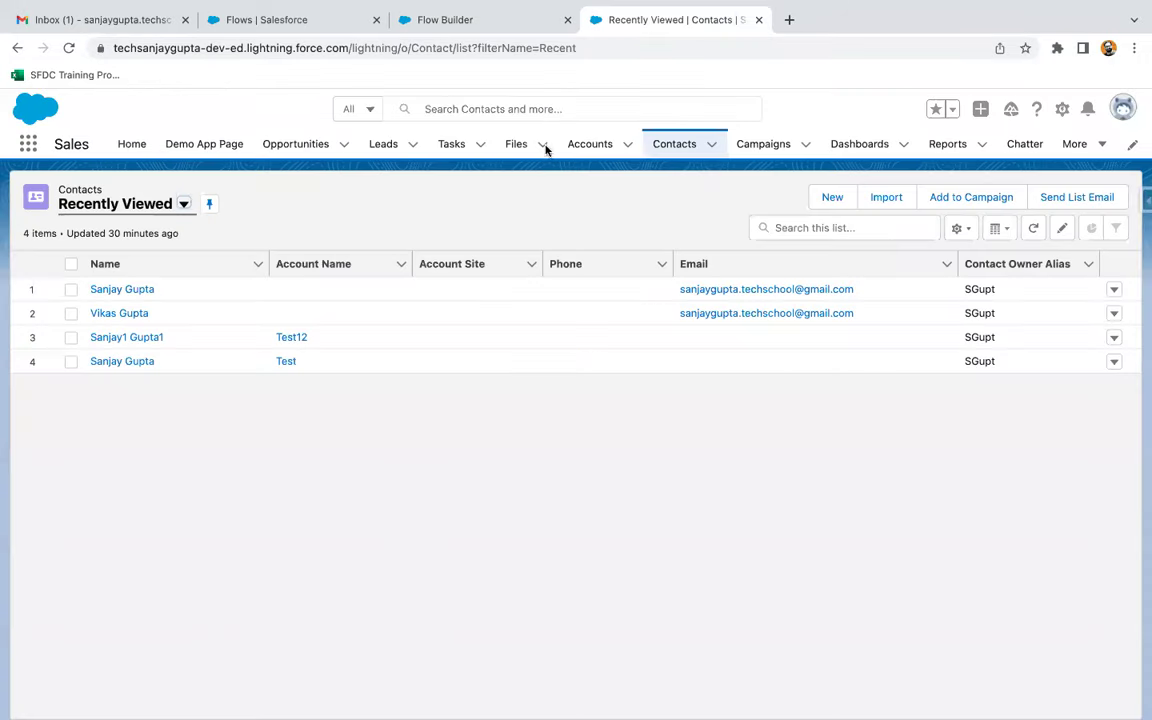
pyautogui.click(1070, 146)
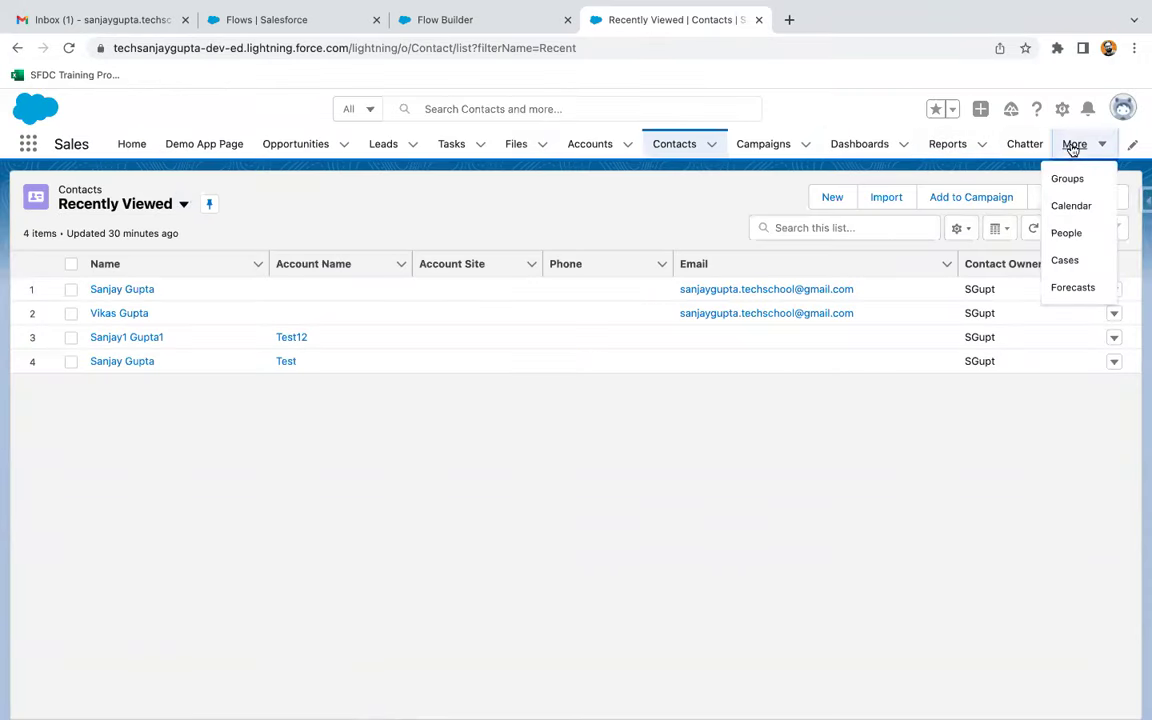
pyautogui.click(1066, 261)
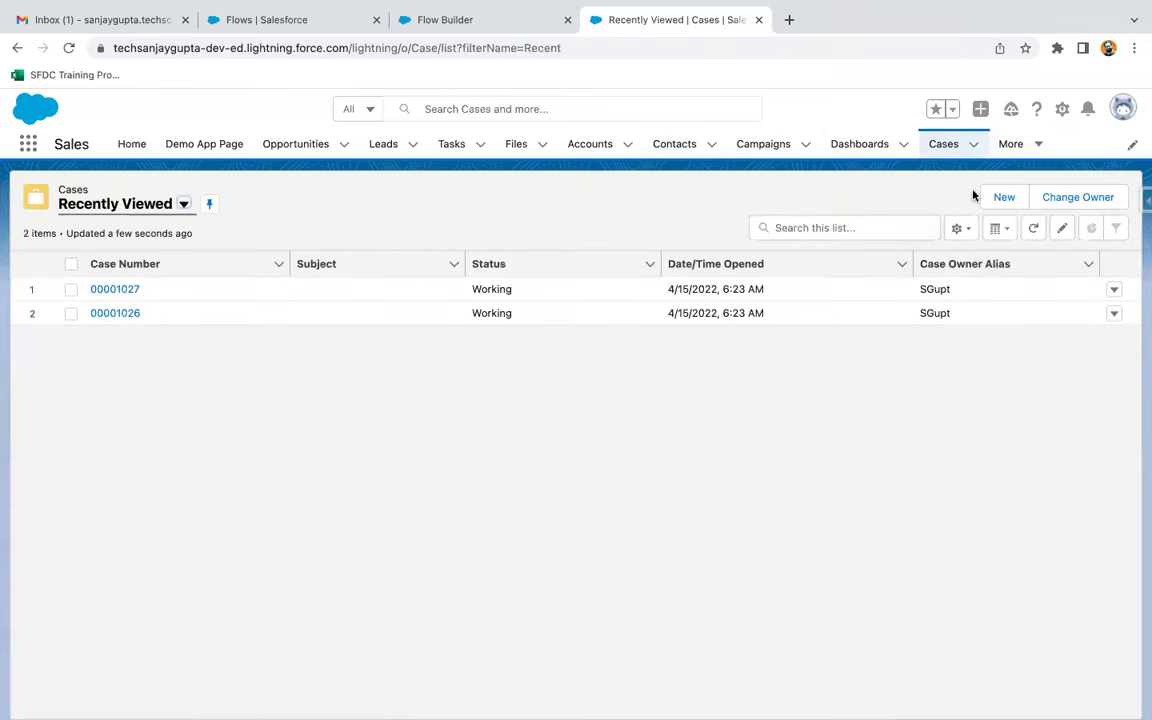
pyautogui.click(1001, 197)
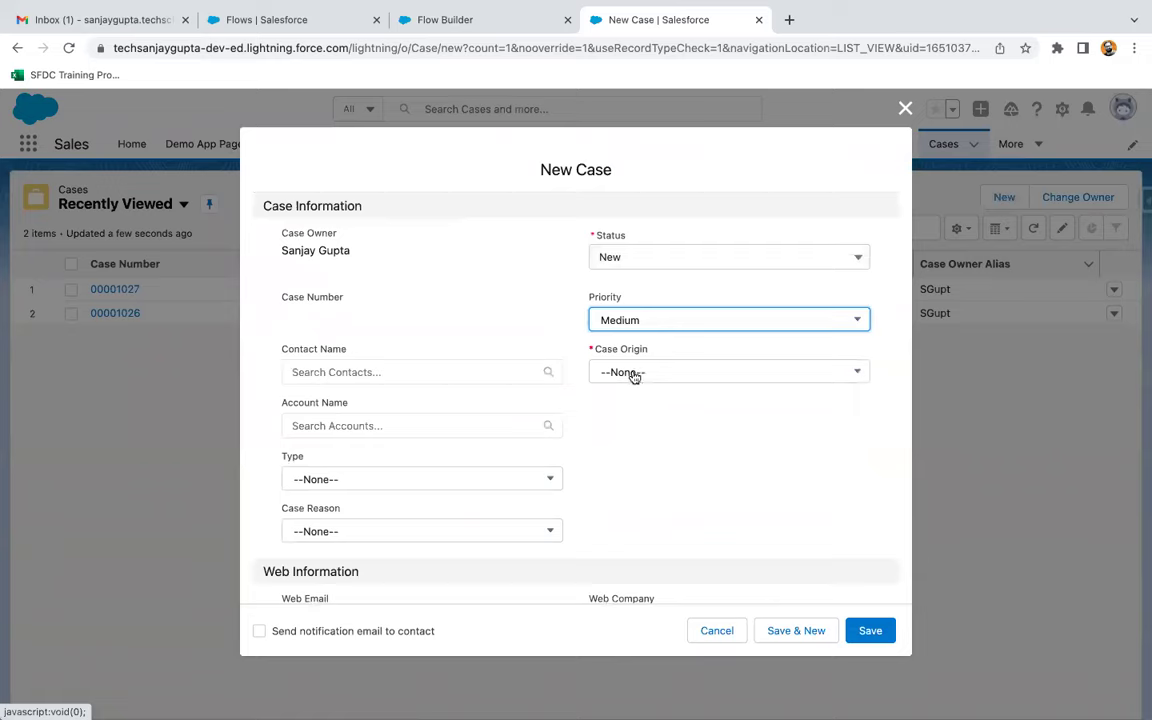
pyautogui.click(904, 108)
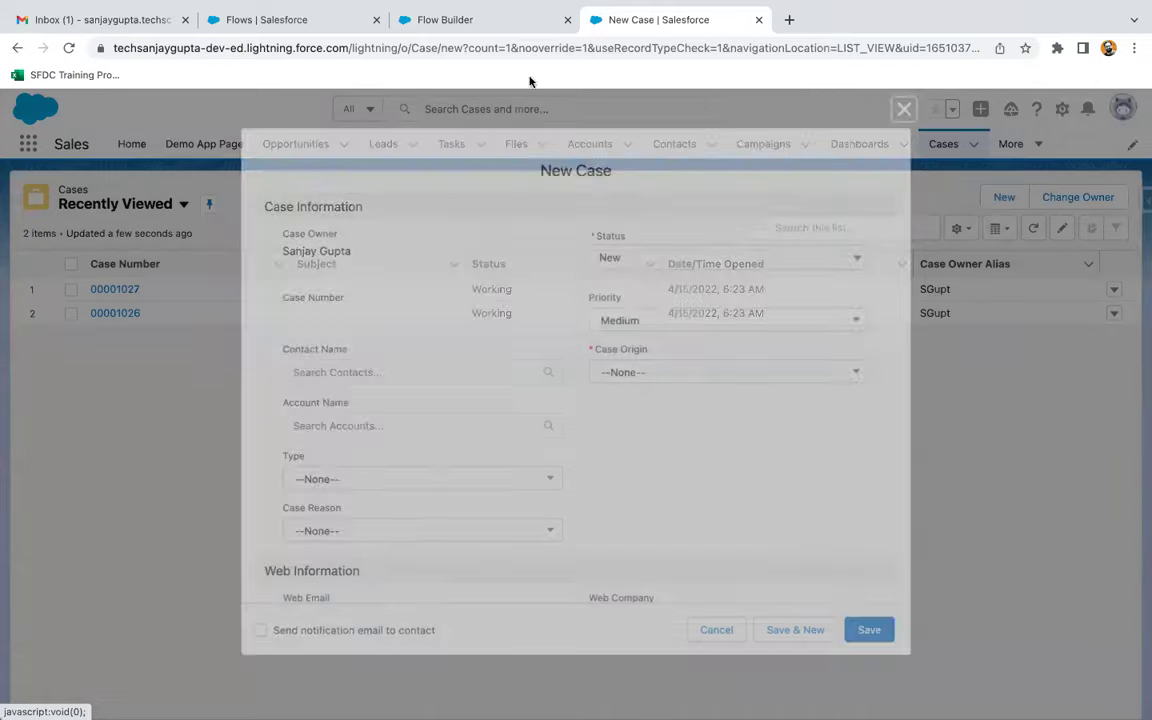
# - Back in Flow Builder, add a Screen element under the isCase outcome and label it "Case Information"
pyautogui.click(452, 22)
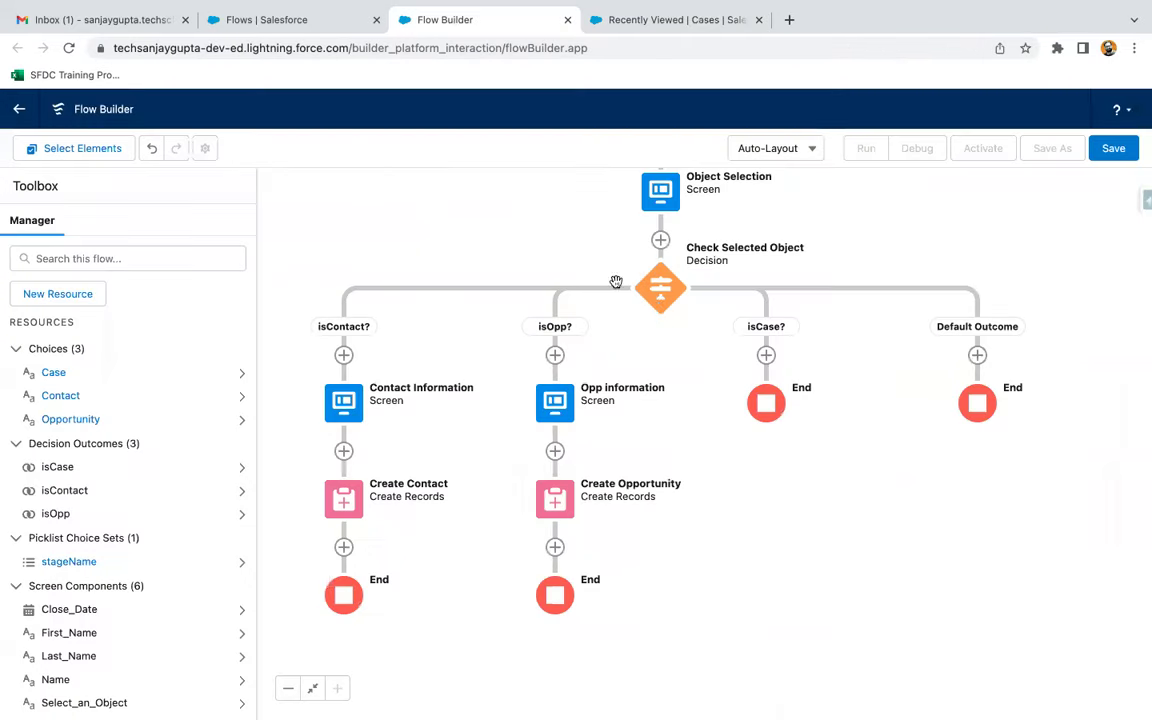
pyautogui.click(766, 356)
pyautogui.click(714, 475)
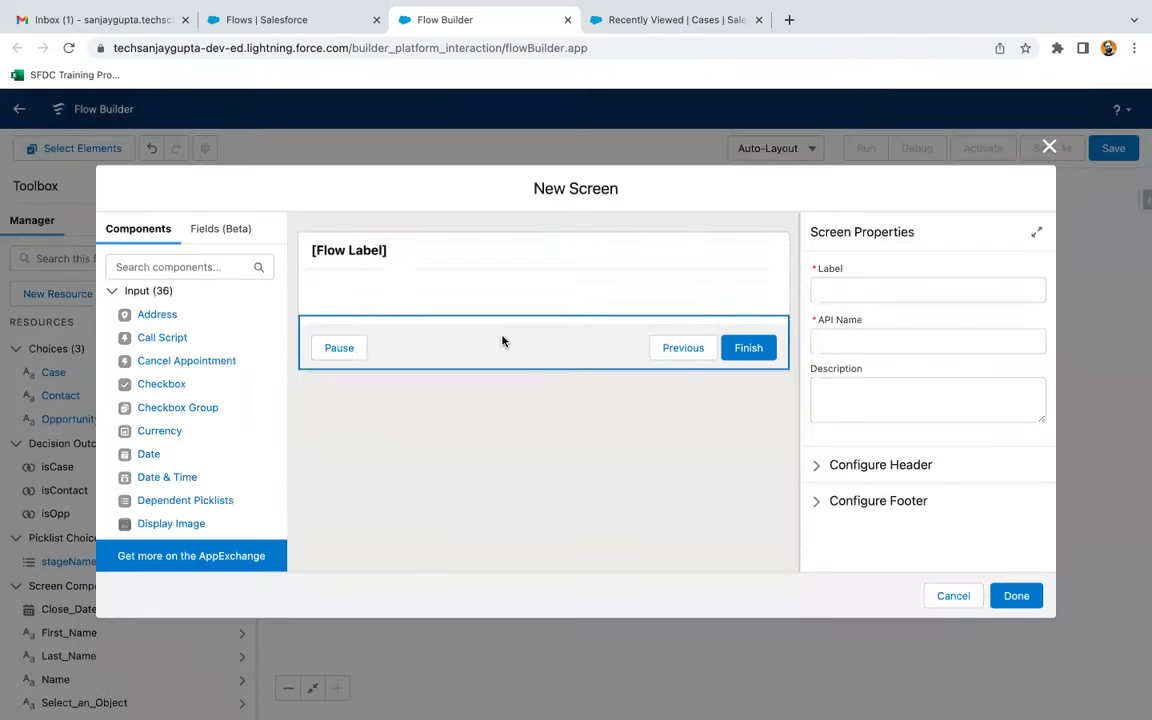
pyautogui.click(540, 260)
pyautogui.click(843, 289)
pyautogui.write('Ca')
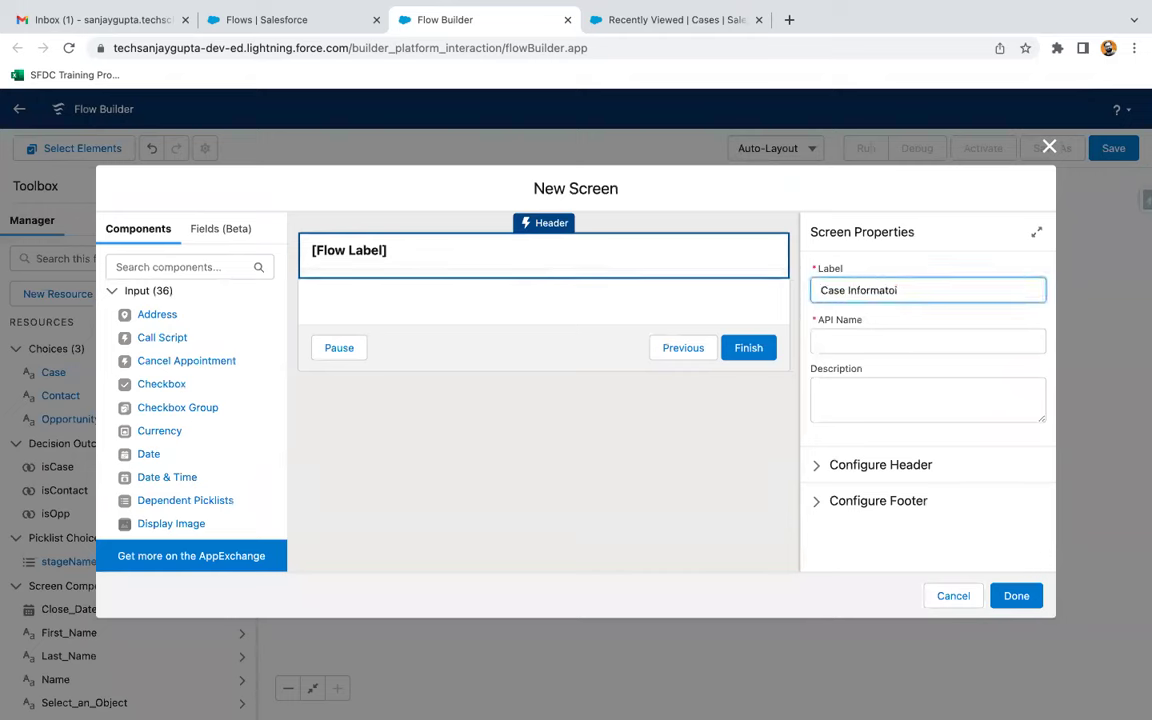
pyautogui.write('se Information')
pyautogui.click(712, 404)
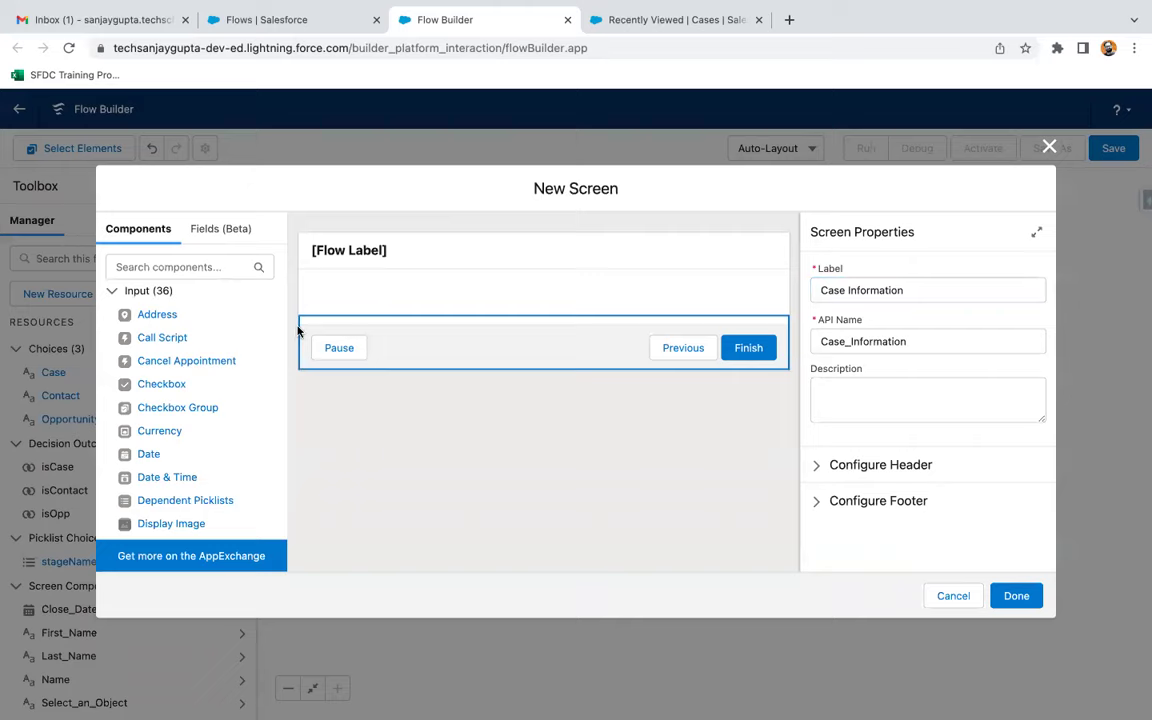
# - Add a Picklist component to the Case Information screen, label it "Status" as on the new case form, and make it required
pyautogui.click(197, 267)
pyautogui.write('pick')
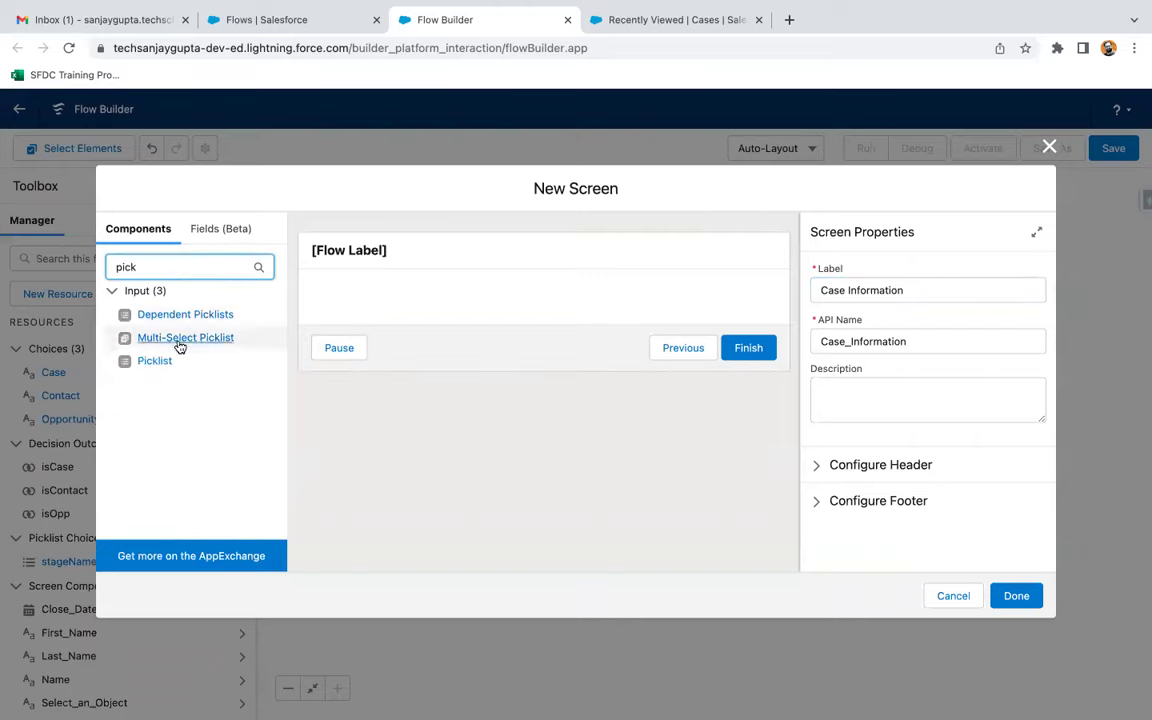
pyautogui.moveTo(159, 360); pyautogui.dragTo(375, 303)
pyautogui.click(848, 289)
pyautogui.click(641, 20)
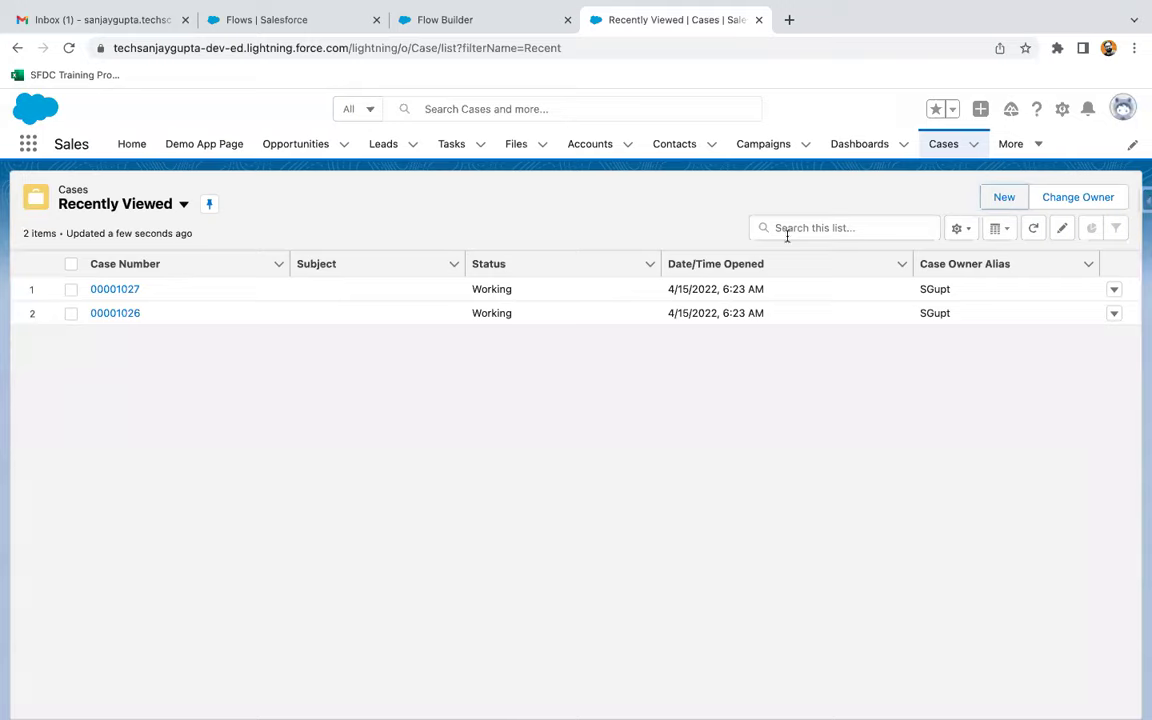
pyautogui.click(1004, 198)
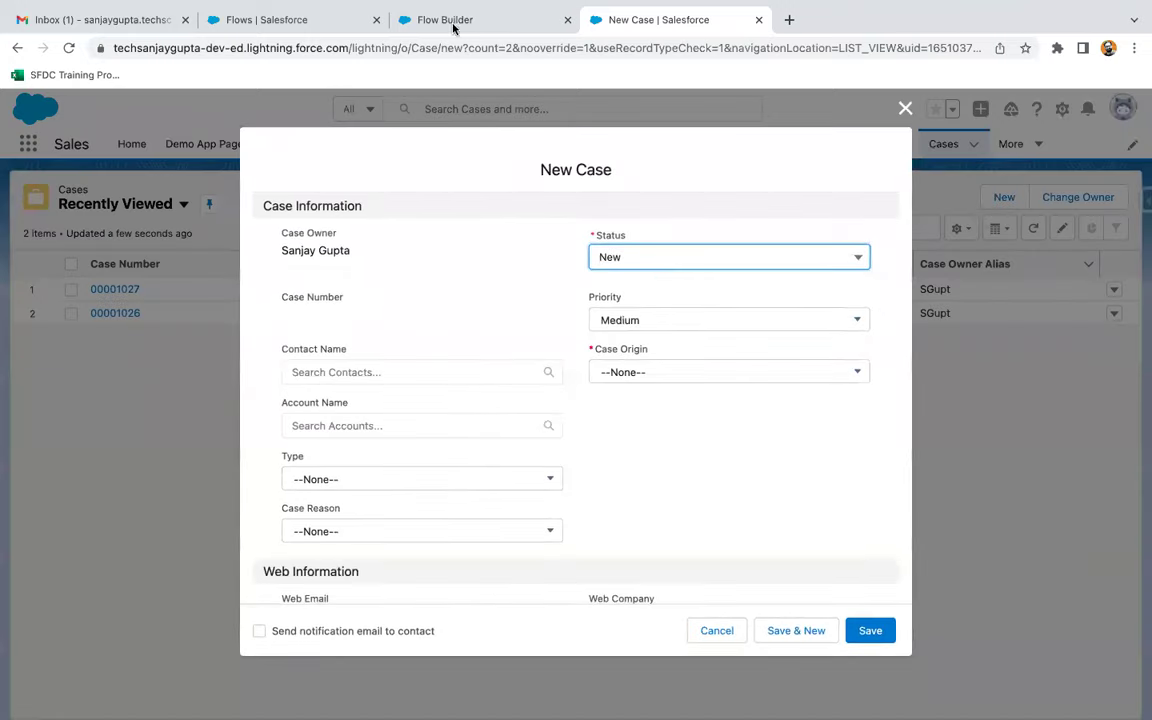
pyautogui.click(445, 20)
pyautogui.write('sta')
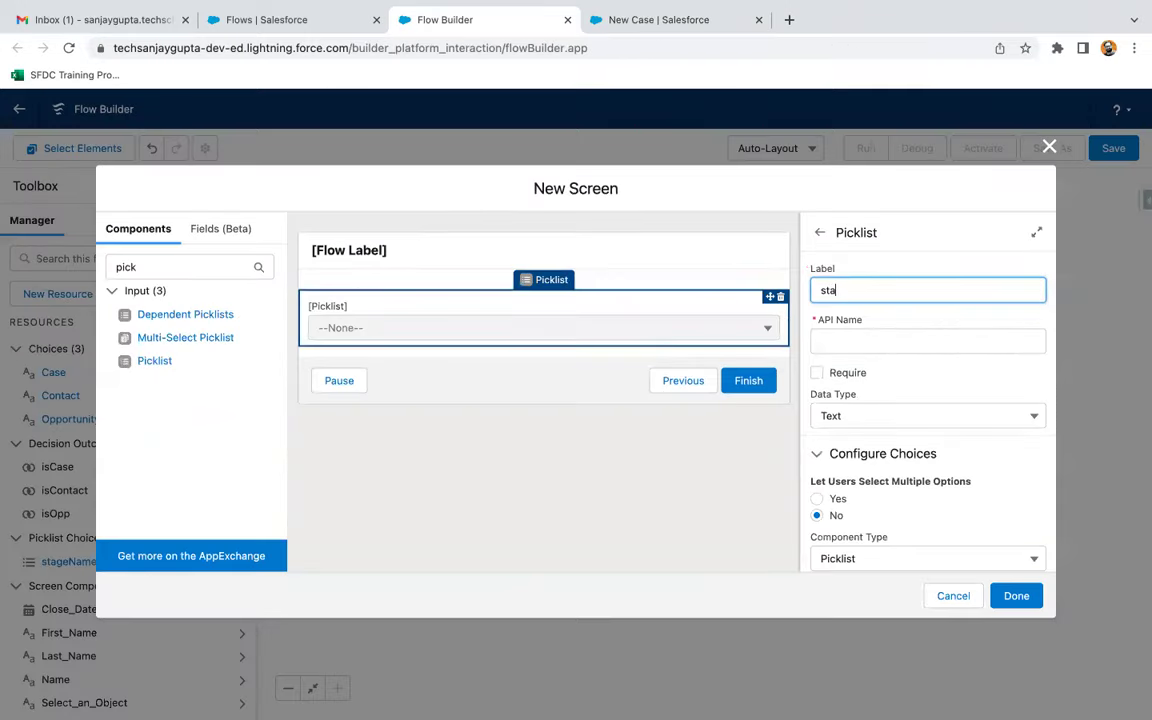
pyautogui.write('s')
pyautogui.click(816, 372)
# - Create a Picklist Choice Set resource for the Status choices with API name "caseStatus" and Case as its object
pyautogui.scroll(-3, 830, 420)
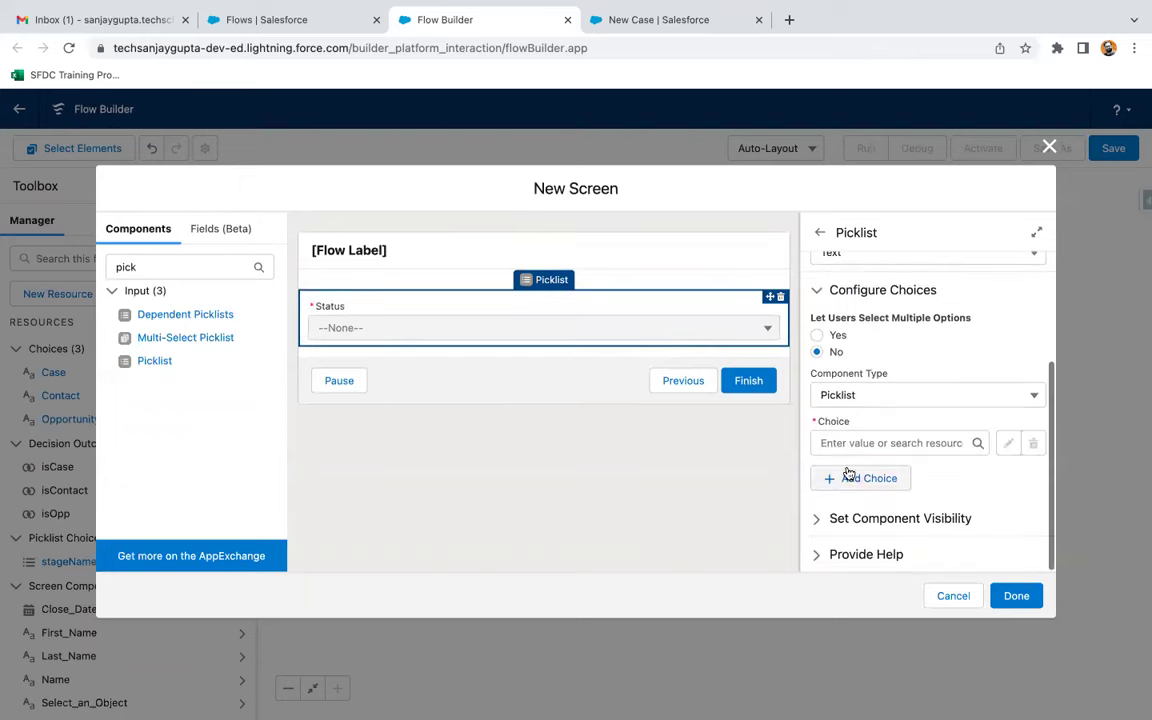
pyautogui.click(860, 443)
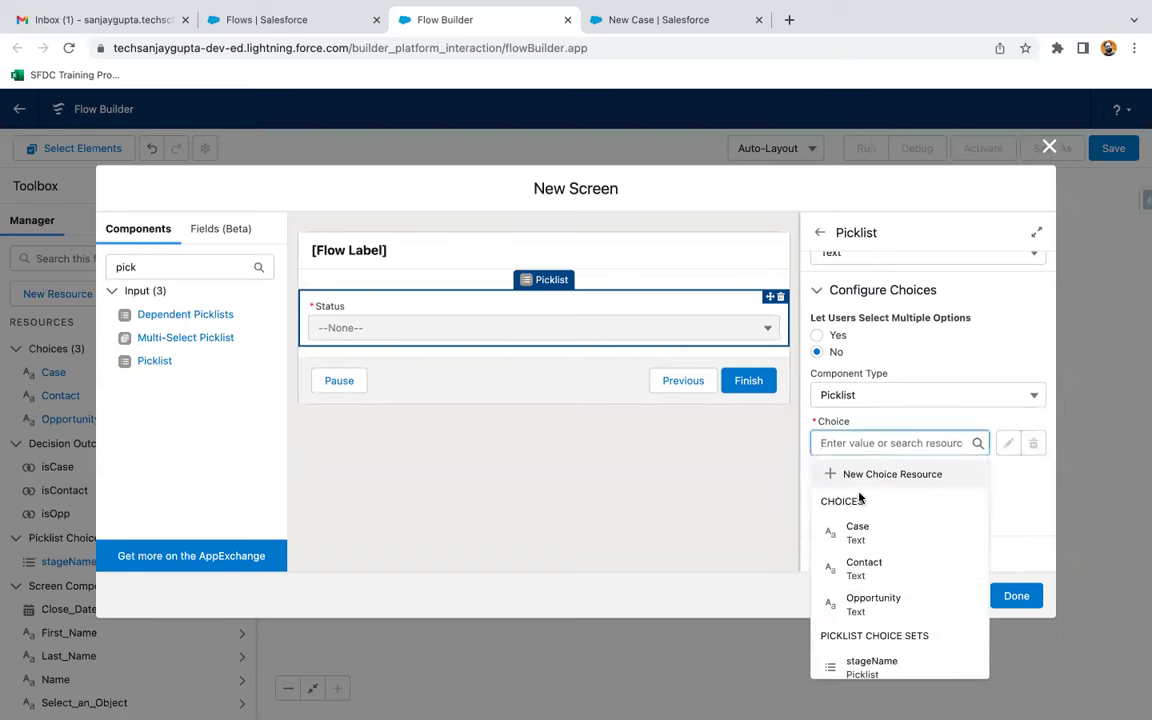
pyautogui.click(880, 475)
pyautogui.click(303, 340)
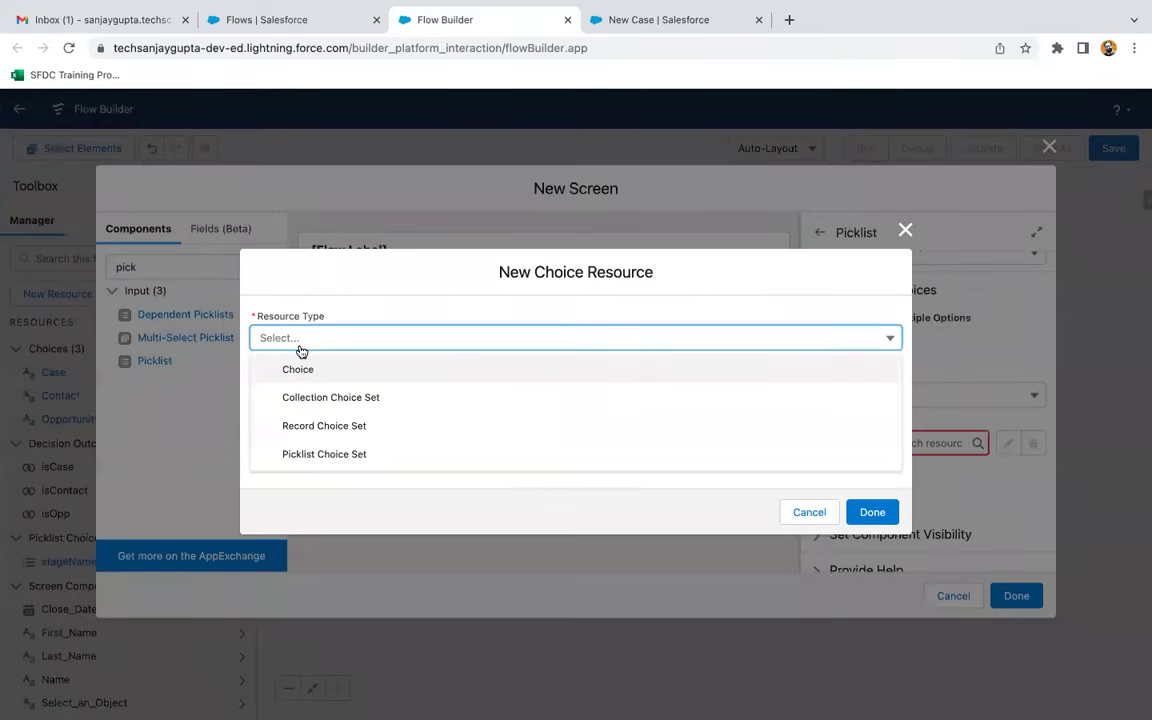
pyautogui.click(336, 453)
pyautogui.click(303, 372)
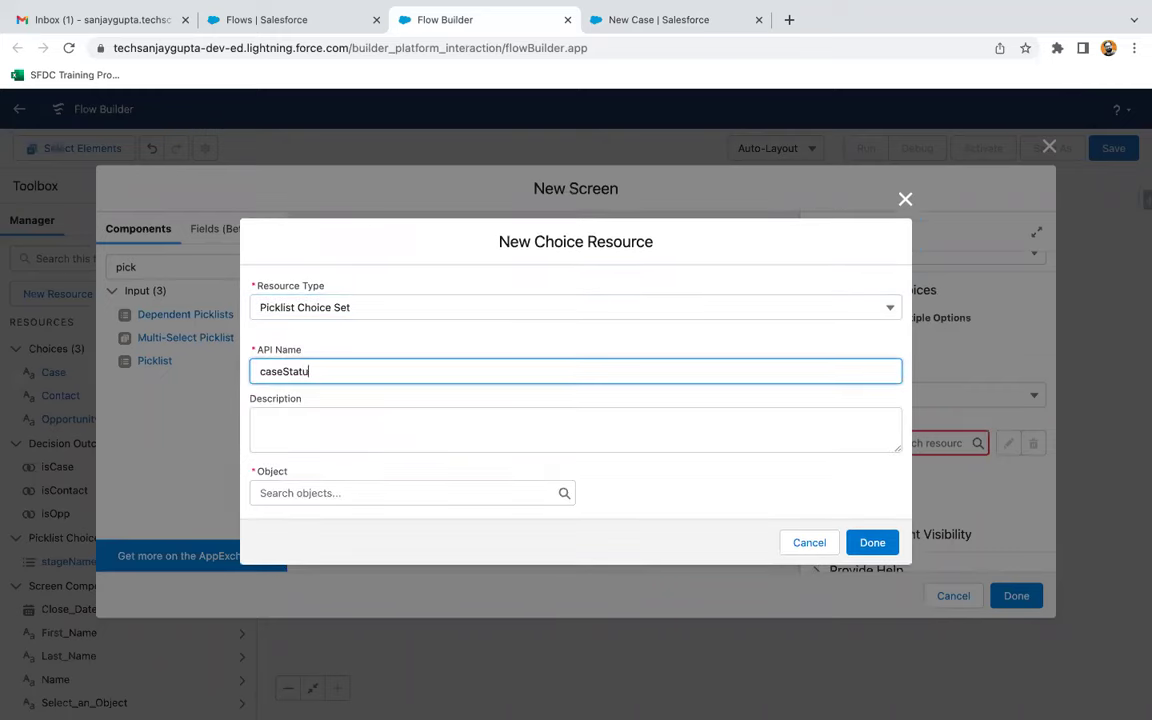
pyautogui.click(298, 492)
pyautogui.write('case')
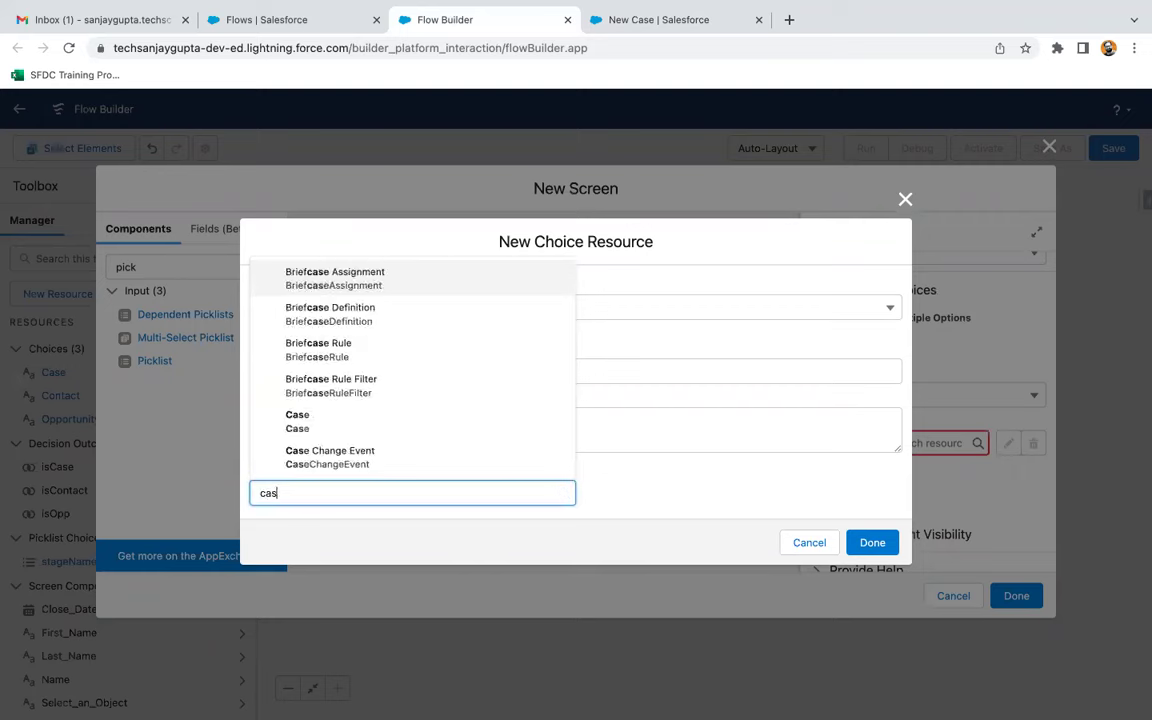
pyautogui.click(321, 418)
# - Set the caseStatus choice set's data type to Picklist and its field to Status, and finish the resource
pyautogui.click(332, 493)
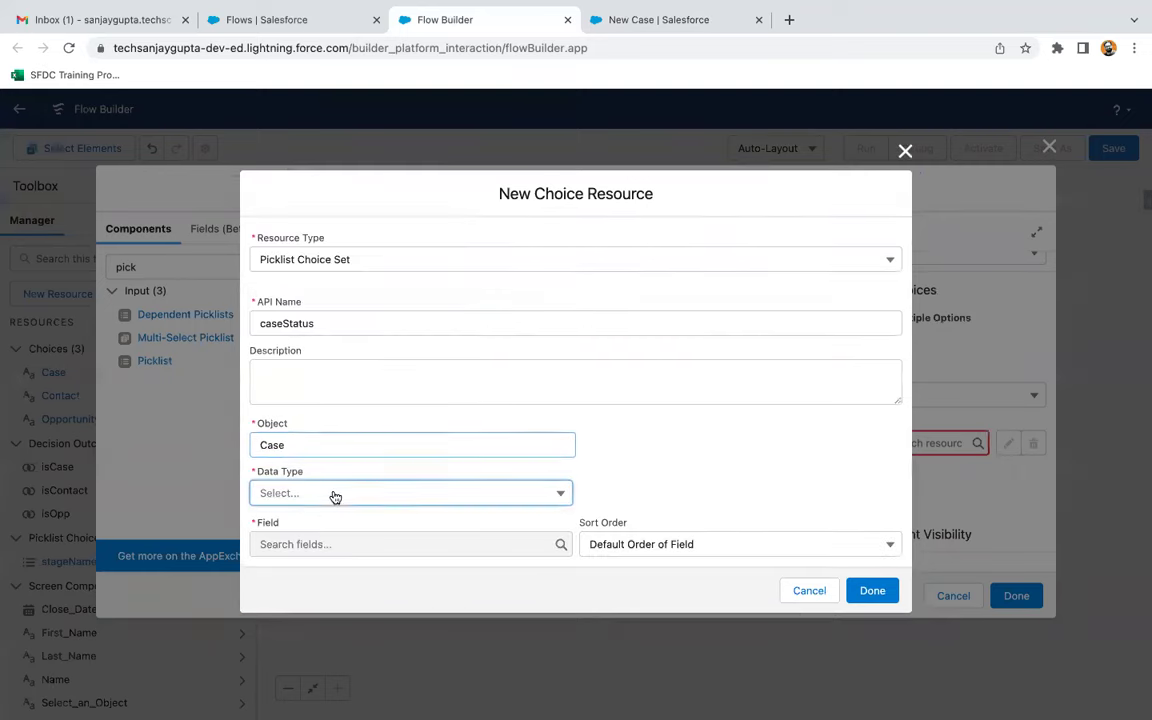
pyautogui.click(319, 524)
pyautogui.click(324, 543)
pyautogui.write('status')
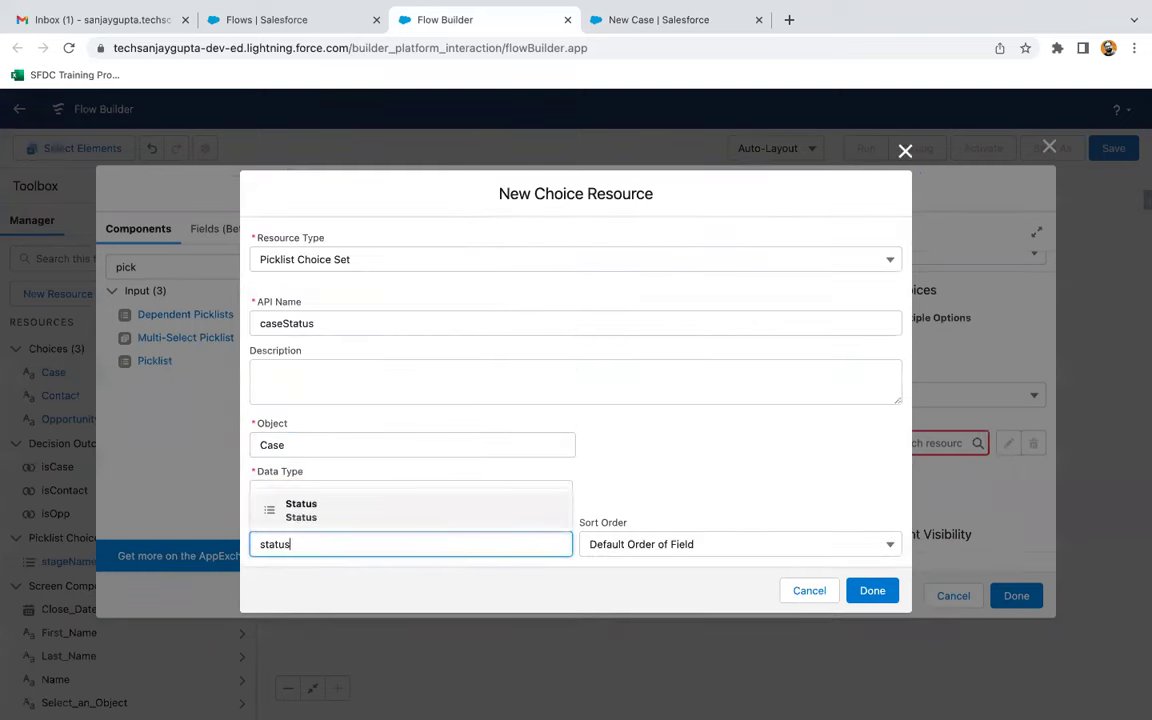
pyautogui.click(351, 524)
pyautogui.click(857, 588)
pyautogui.scroll(-2, 830, 426)
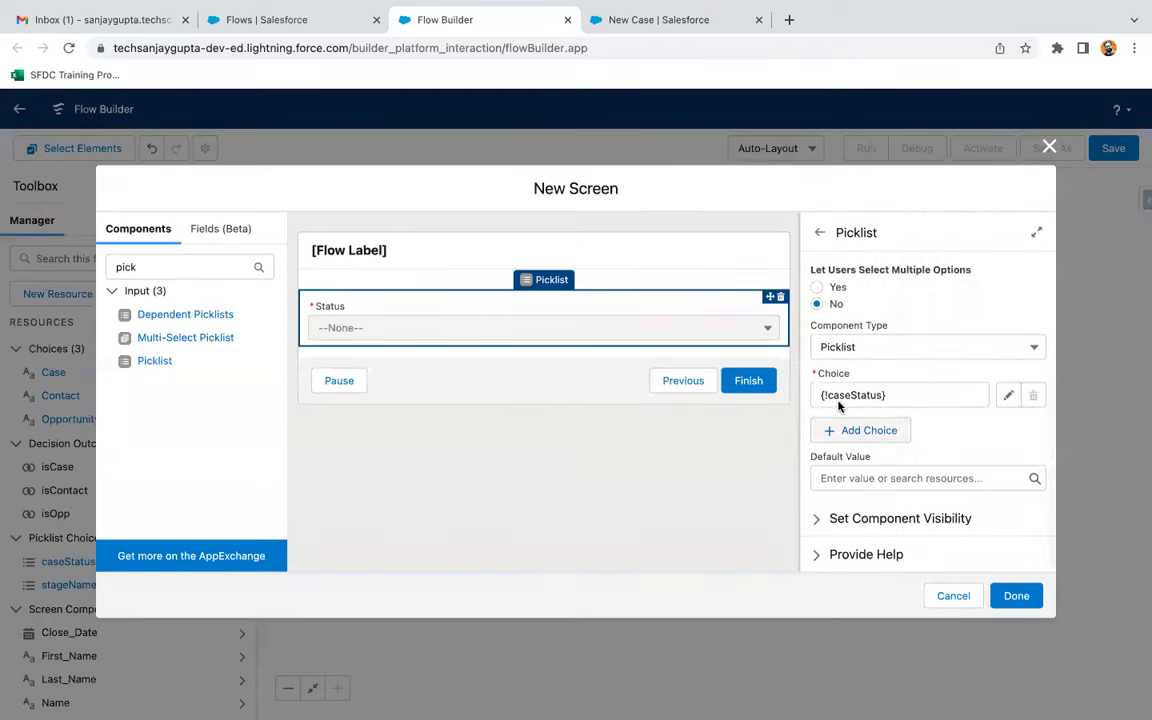
# - Add a second Picklist component below Status, label it "Case Origin" after the new case form's field, and make it required
pyautogui.click(155, 361)
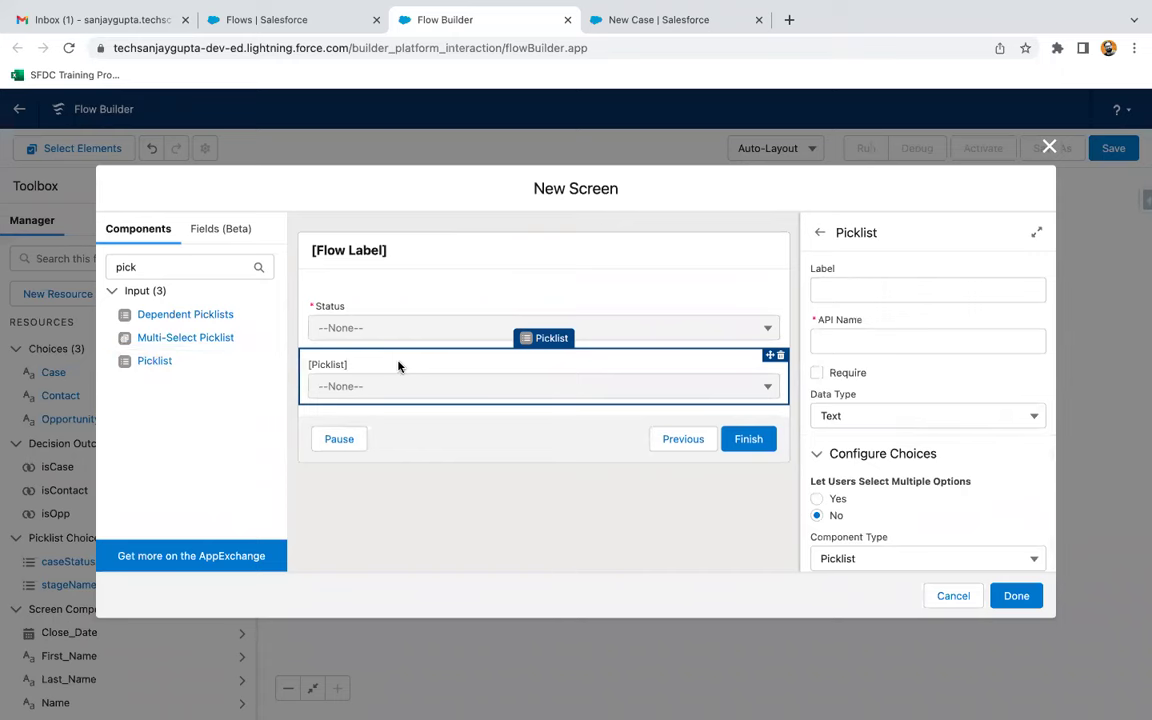
pyautogui.click(859, 289)
pyautogui.click(681, 28)
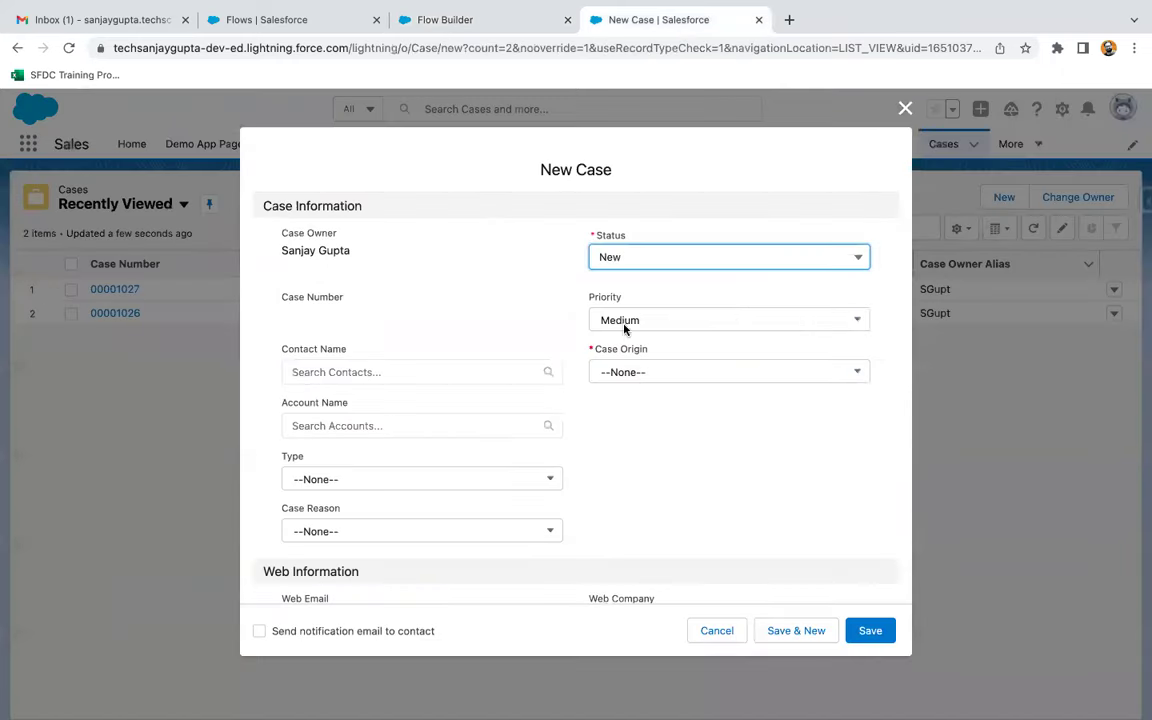
pyautogui.click(486, 24)
pyautogui.write('Case Origin')
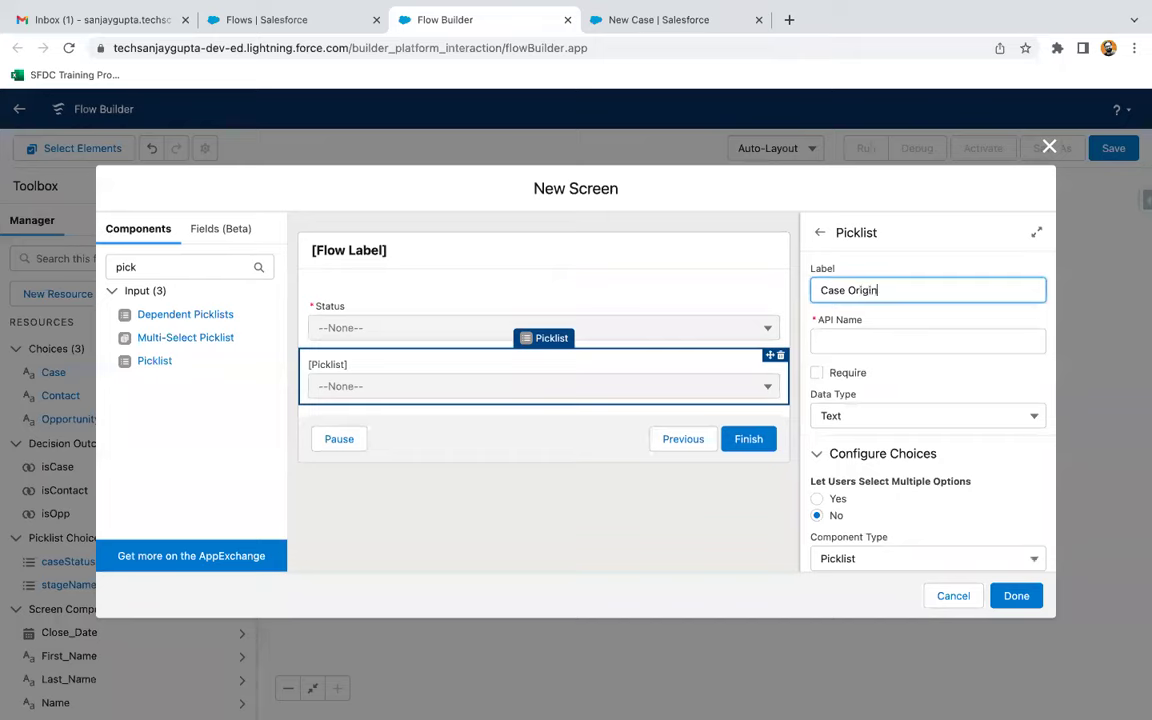
pyautogui.click(920, 381)
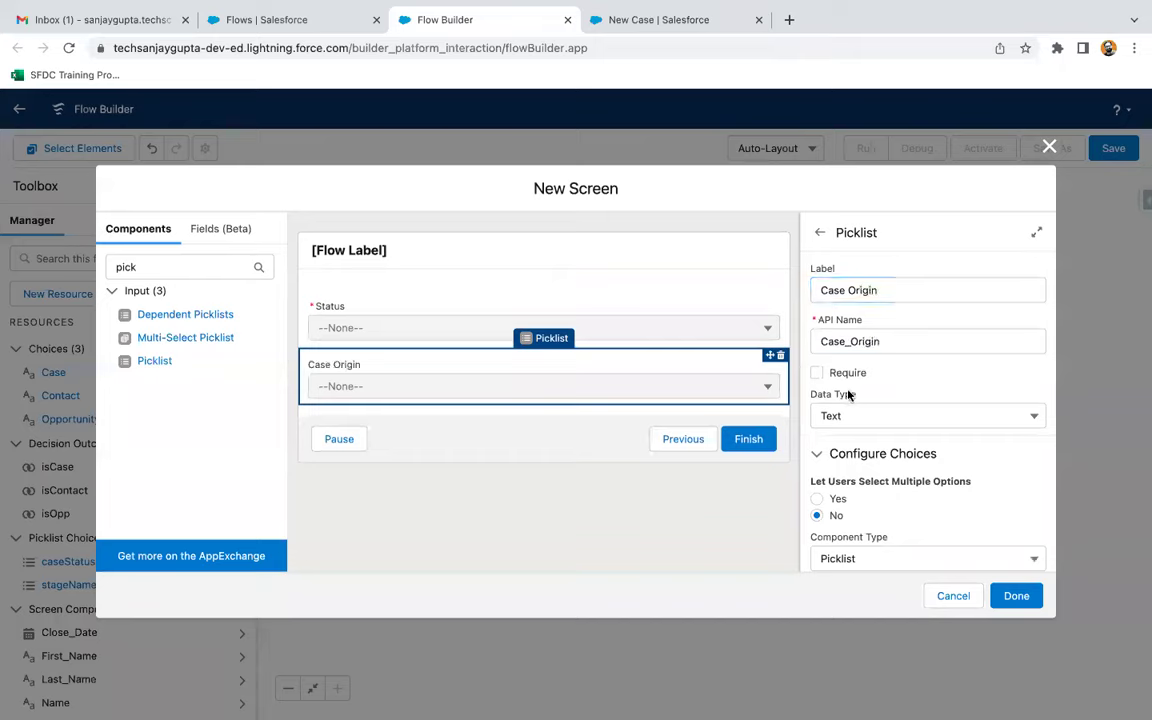
pyautogui.click(817, 373)
# - Create a Picklist Choice Set resource for the Case Origin choices with API name "caseOrigin" and Case as its object
pyautogui.scroll(-3, 864, 522)
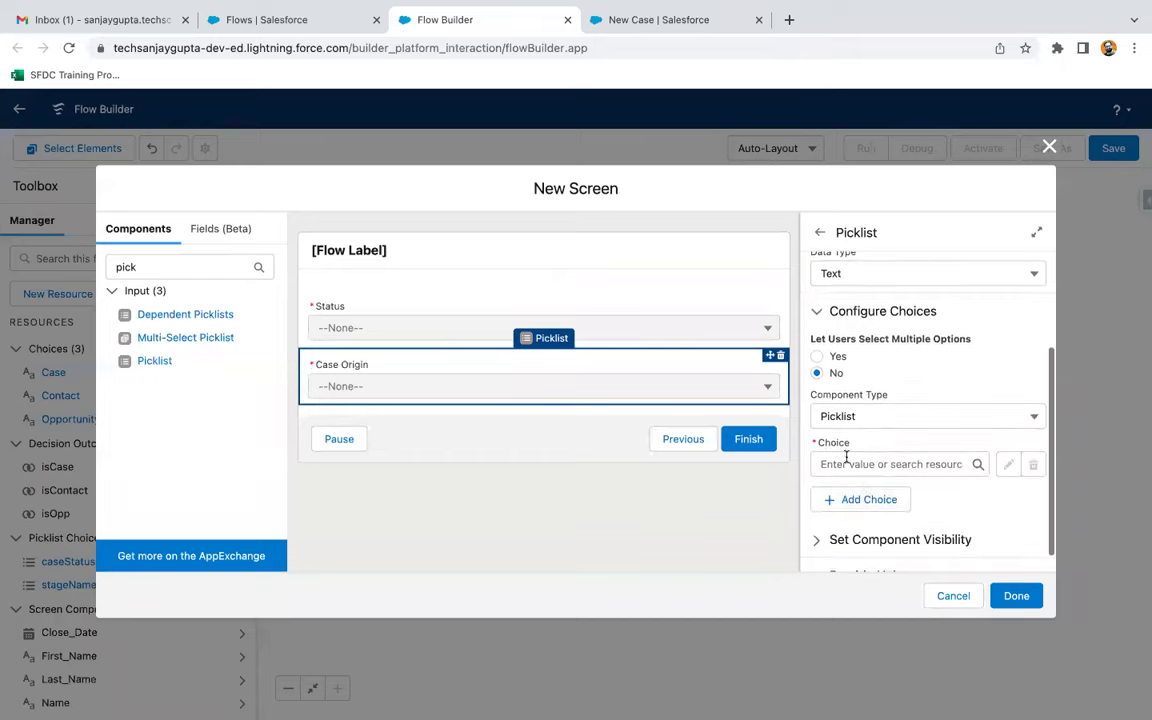
pyautogui.click(855, 500)
pyautogui.click(869, 497)
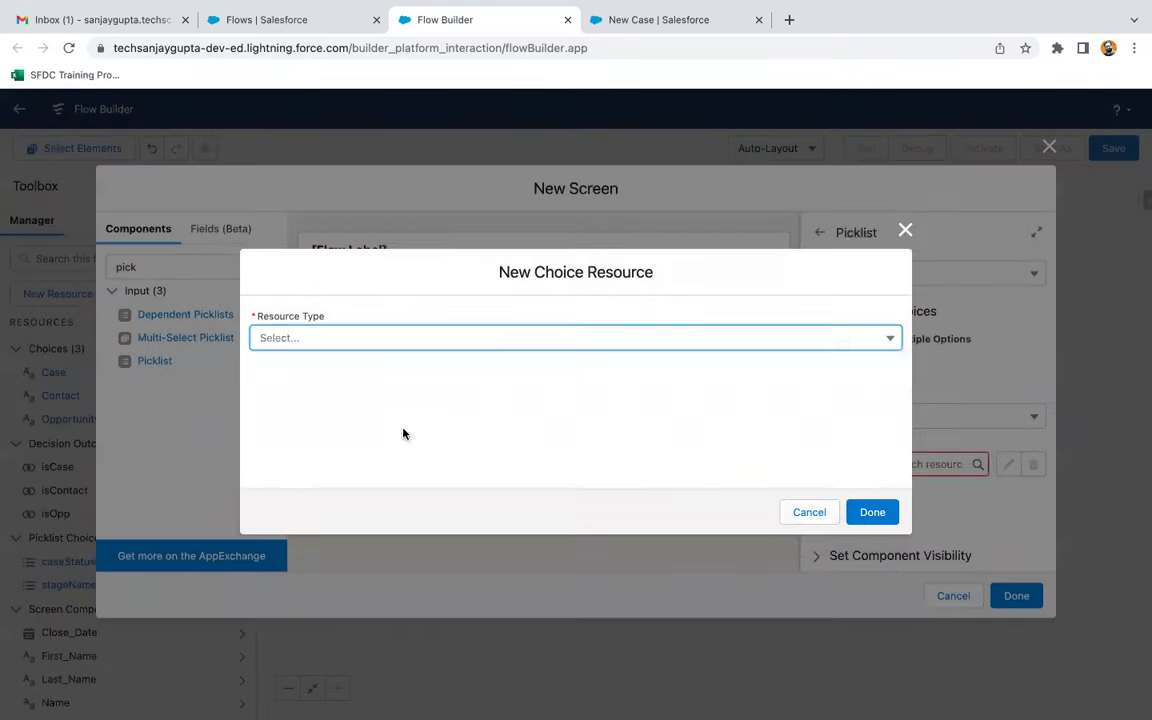
pyautogui.click(291, 338)
pyautogui.click(320, 454)
pyautogui.click(324, 372)
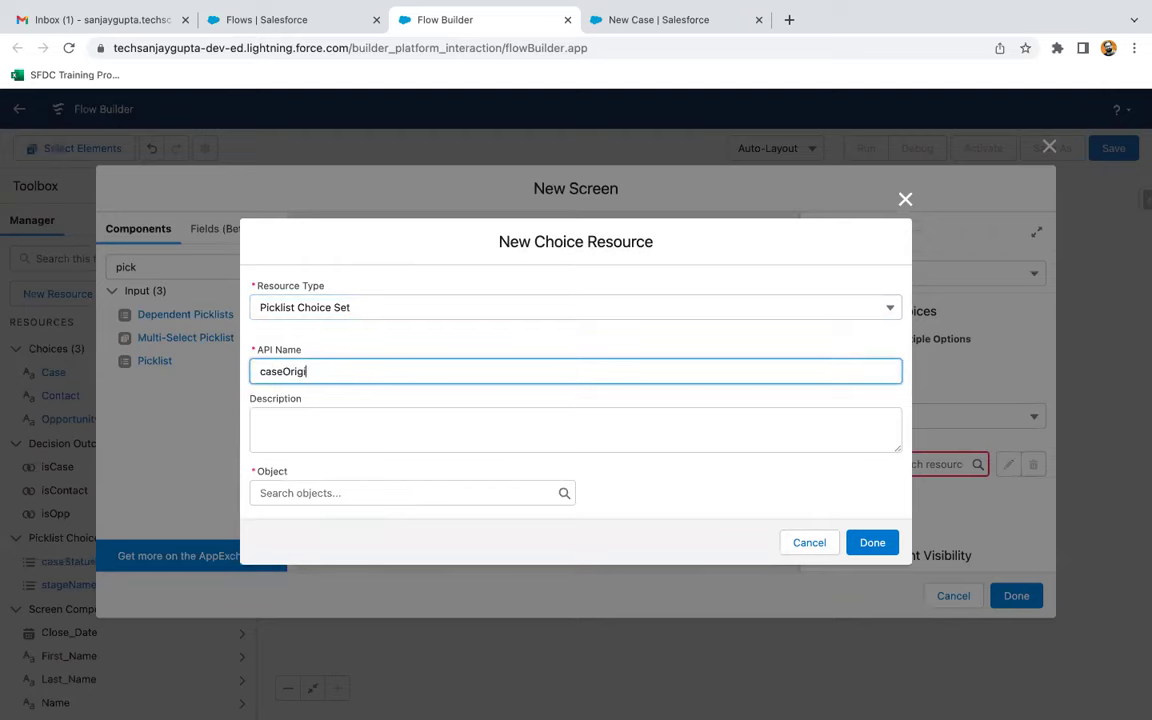
pyautogui.click(307, 492)
pyautogui.write('case')
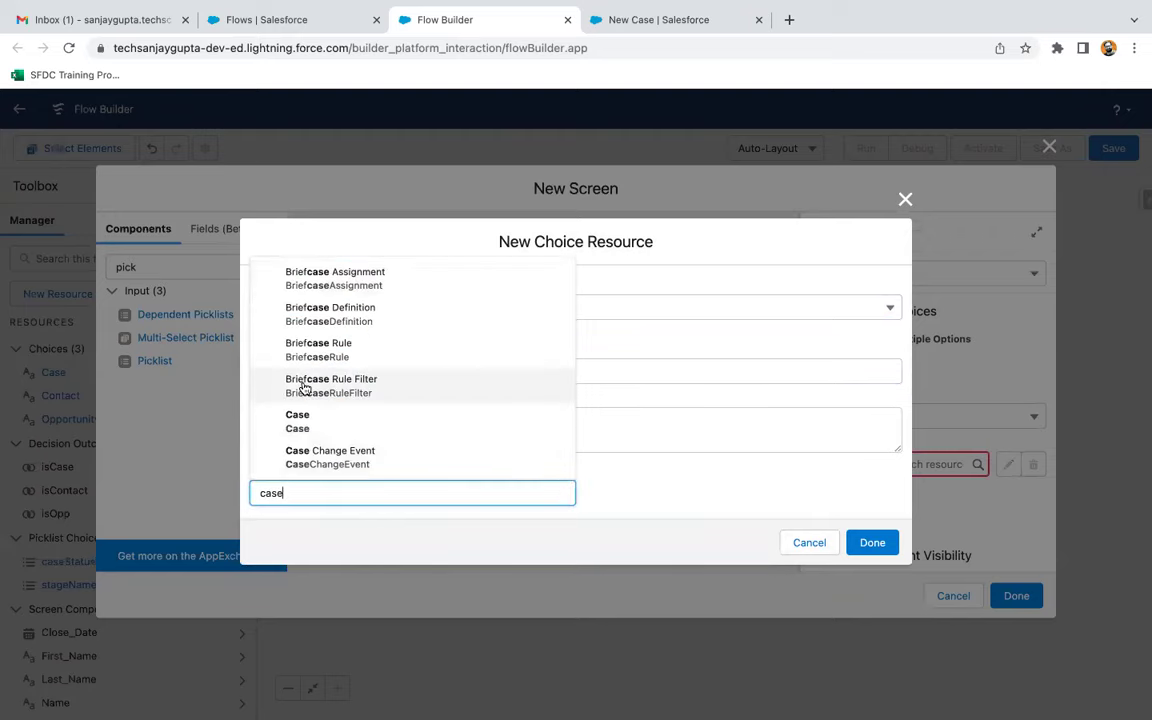
pyautogui.click(300, 418)
# - Set the caseOrigin choice set's data type to Picklist and its field to Origin, and finish the resource and the Case Information screen
pyautogui.click(295, 493)
pyautogui.click(297, 524)
pyautogui.click(318, 540)
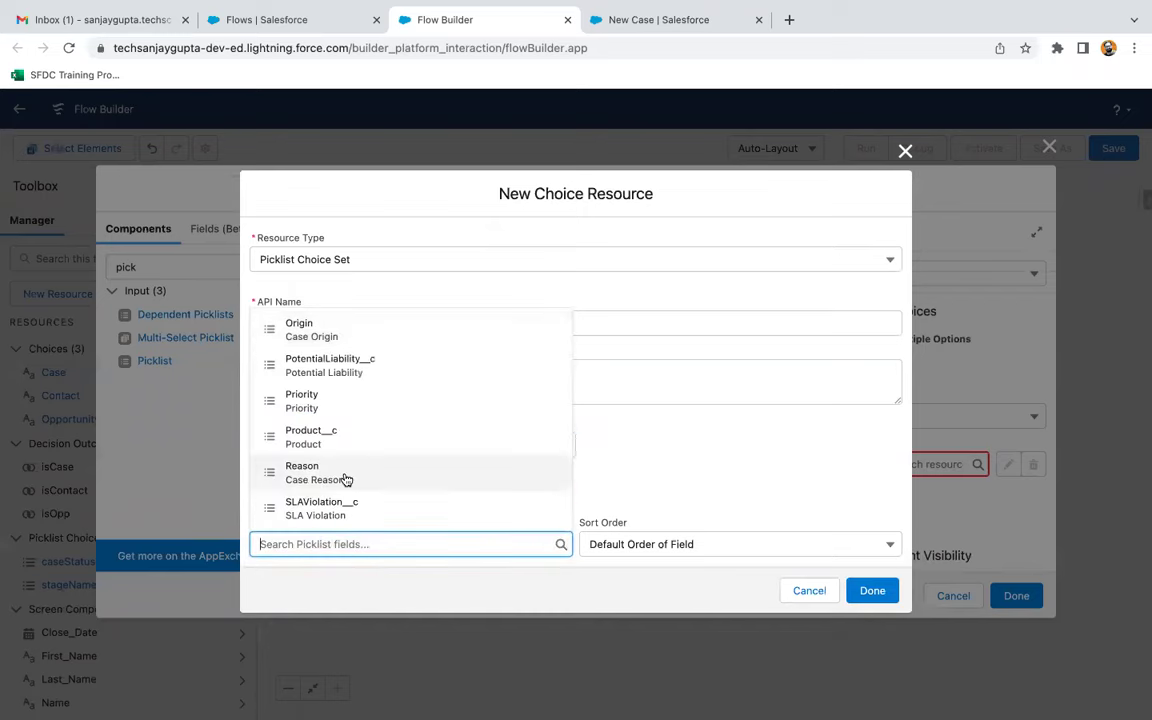
pyautogui.write('ca')
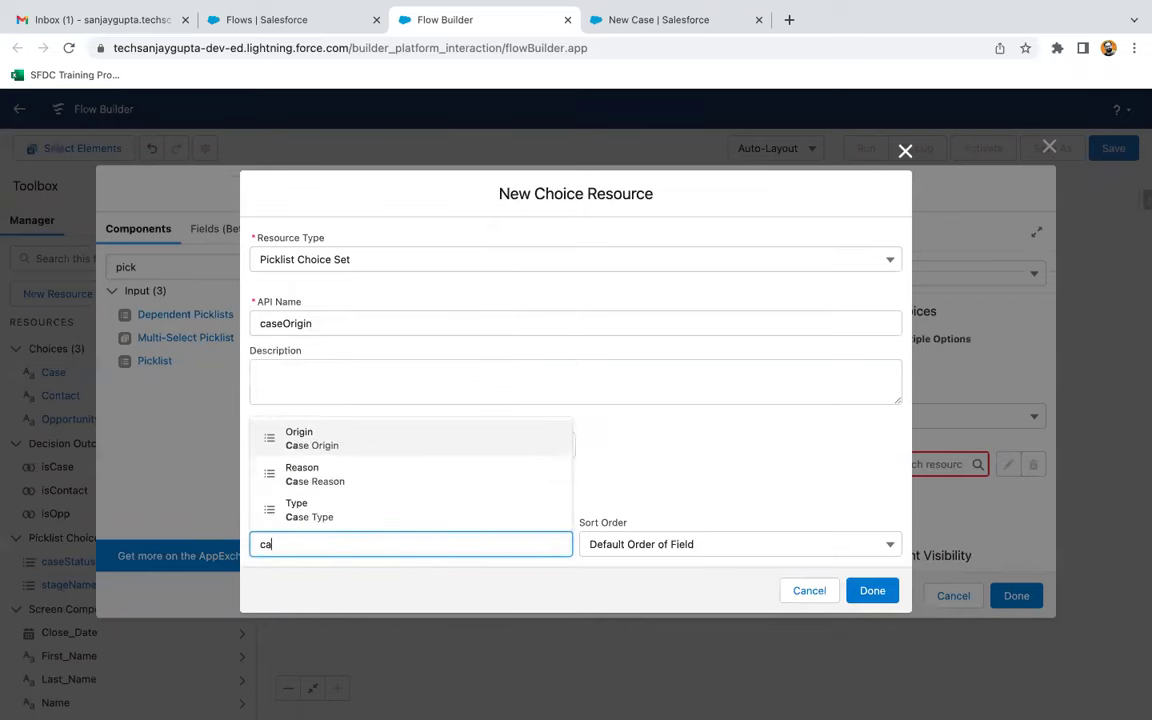
pyautogui.click(345, 440)
pyautogui.click(875, 590)
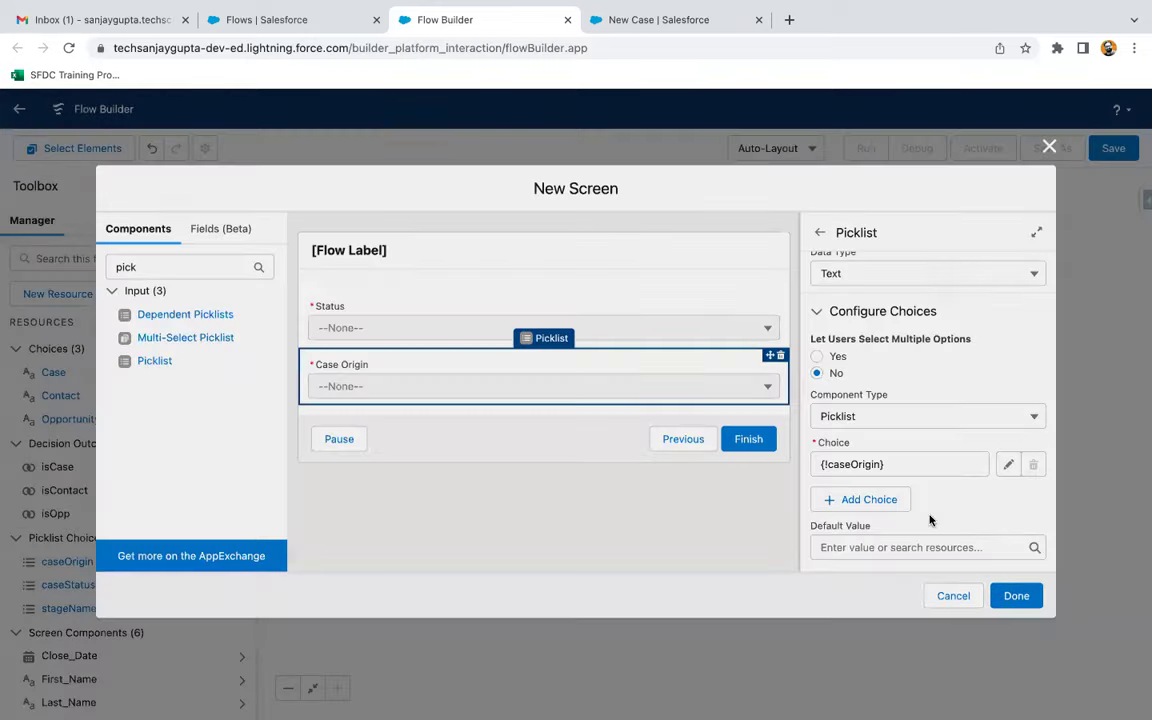
pyautogui.click(1016, 595)
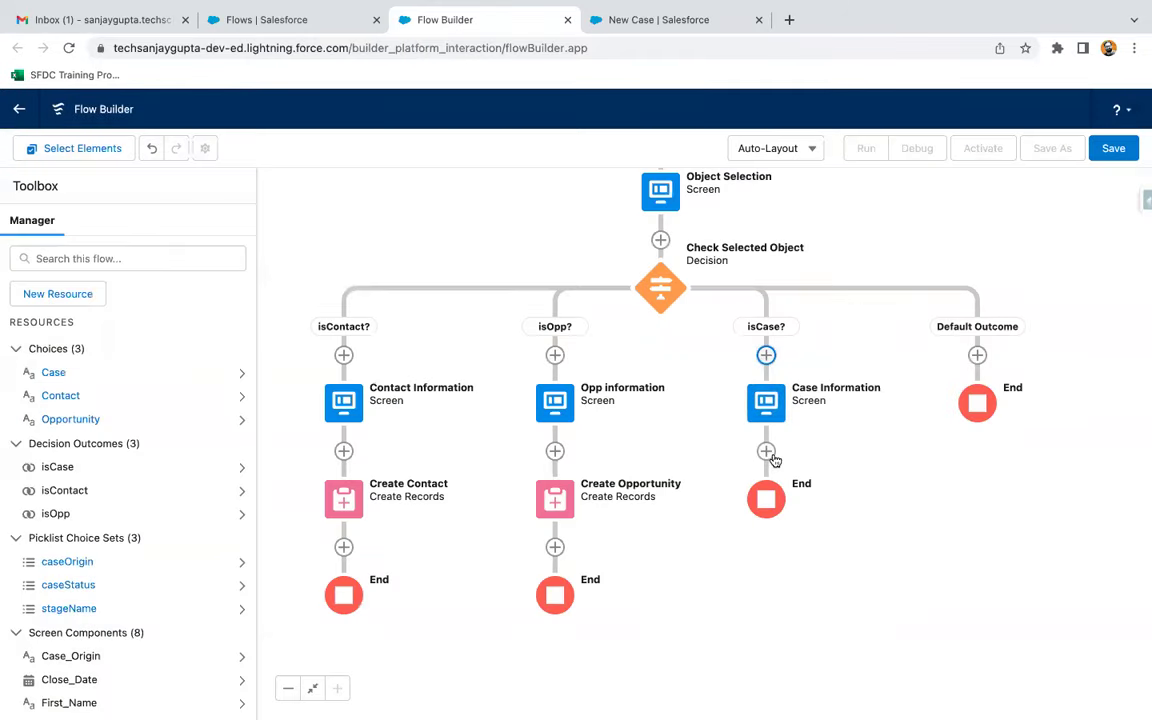
# - Add a Create Records element labelled "Create Case" after the Case Information screen, using separate resources and literal values for the Case object
pyautogui.click(767, 452)
pyautogui.scroll(-1, 727, 584)
pyautogui.scroll(-3, 727, 585)
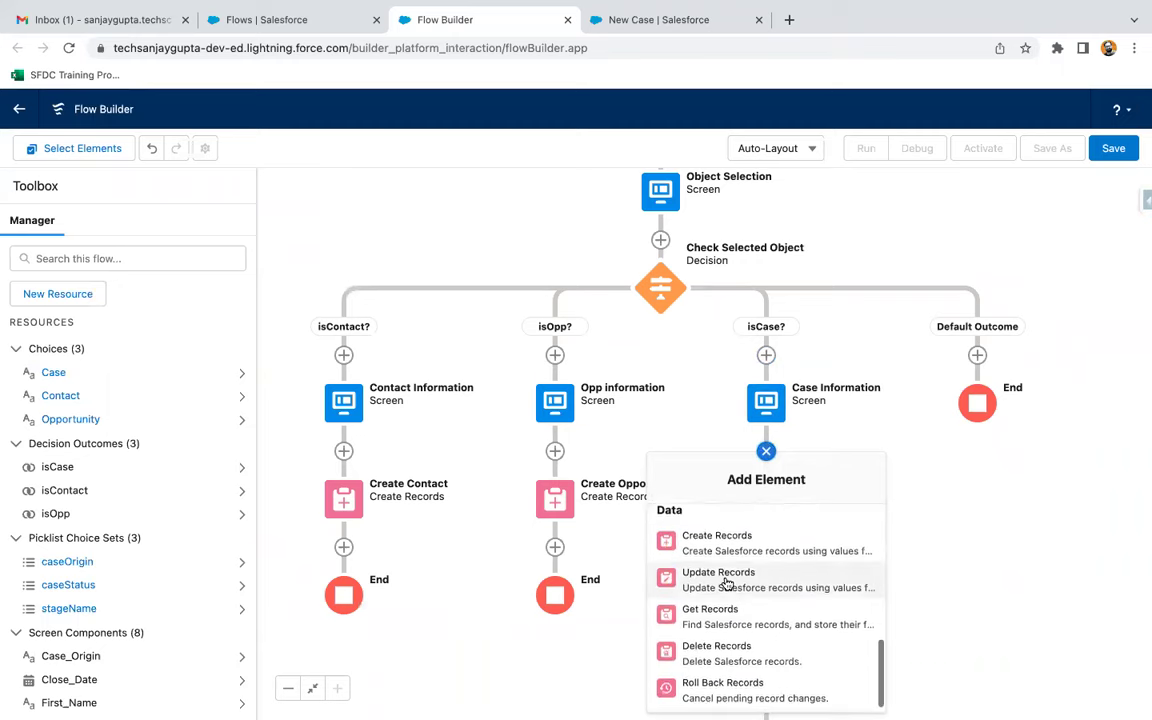
pyautogui.click(722, 545)
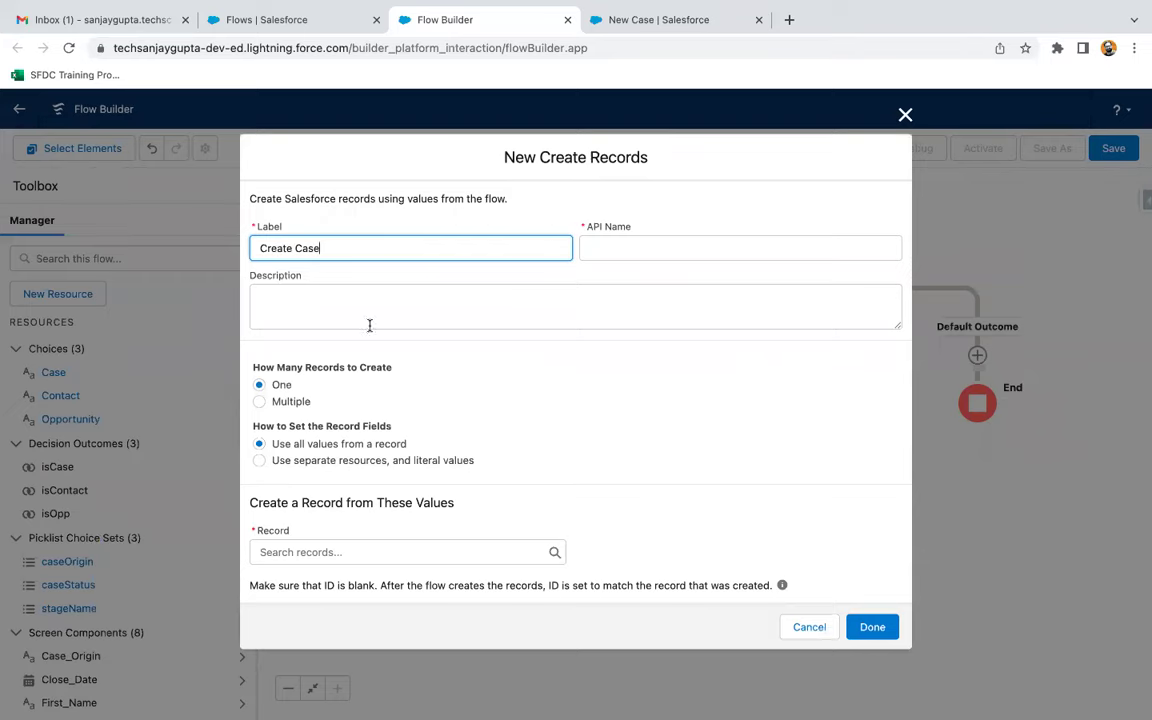
pyautogui.click(259, 460)
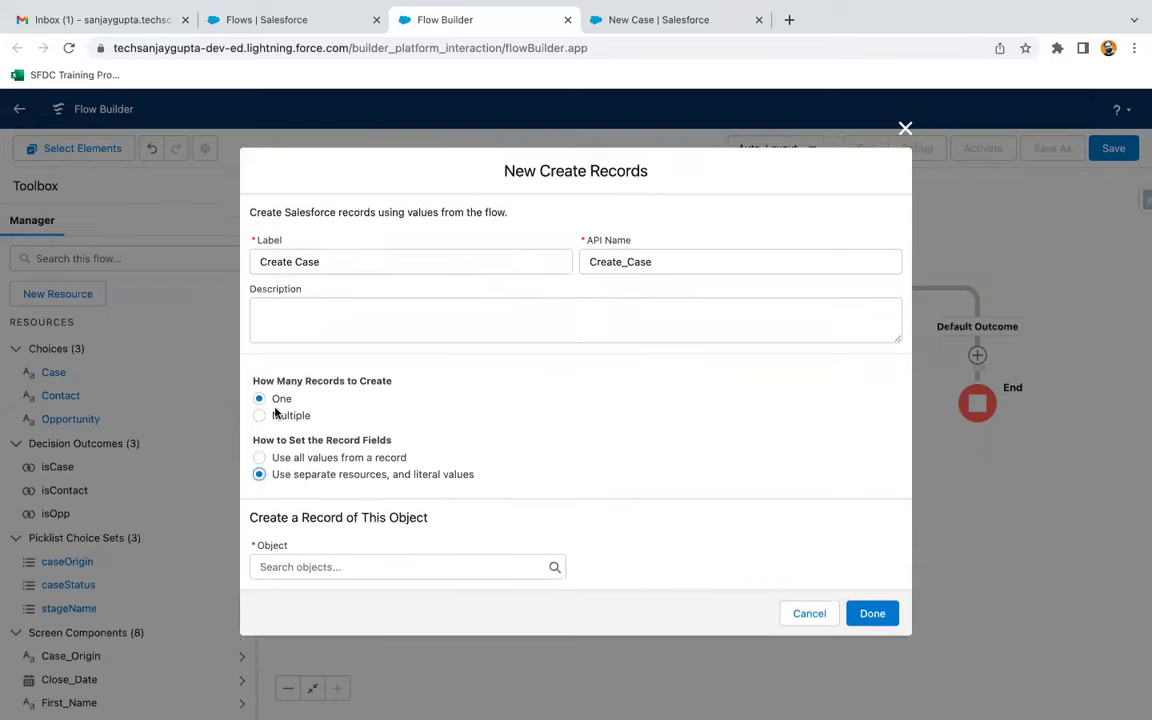
pyautogui.click(339, 566)
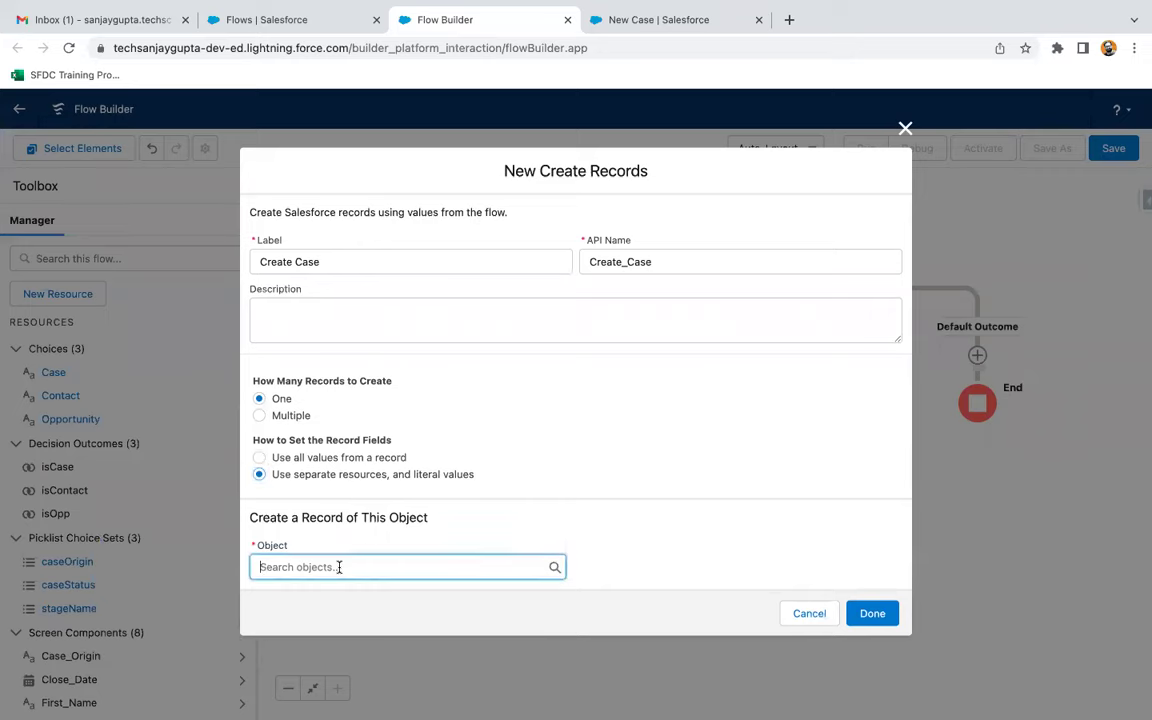
pyautogui.write('case')
pyautogui.click(352, 398)
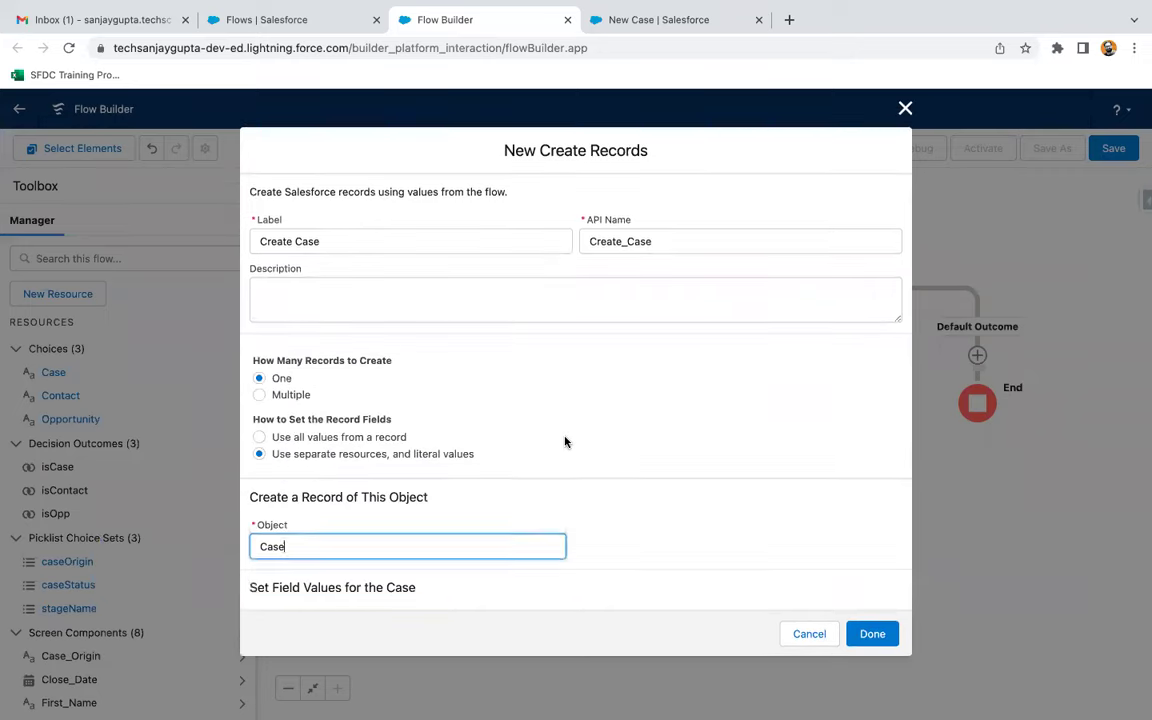
# - Map the new case's Status field to the Status picklist from the Case Information screen
pyautogui.scroll(-2, 566, 442)
pyautogui.click(361, 525)
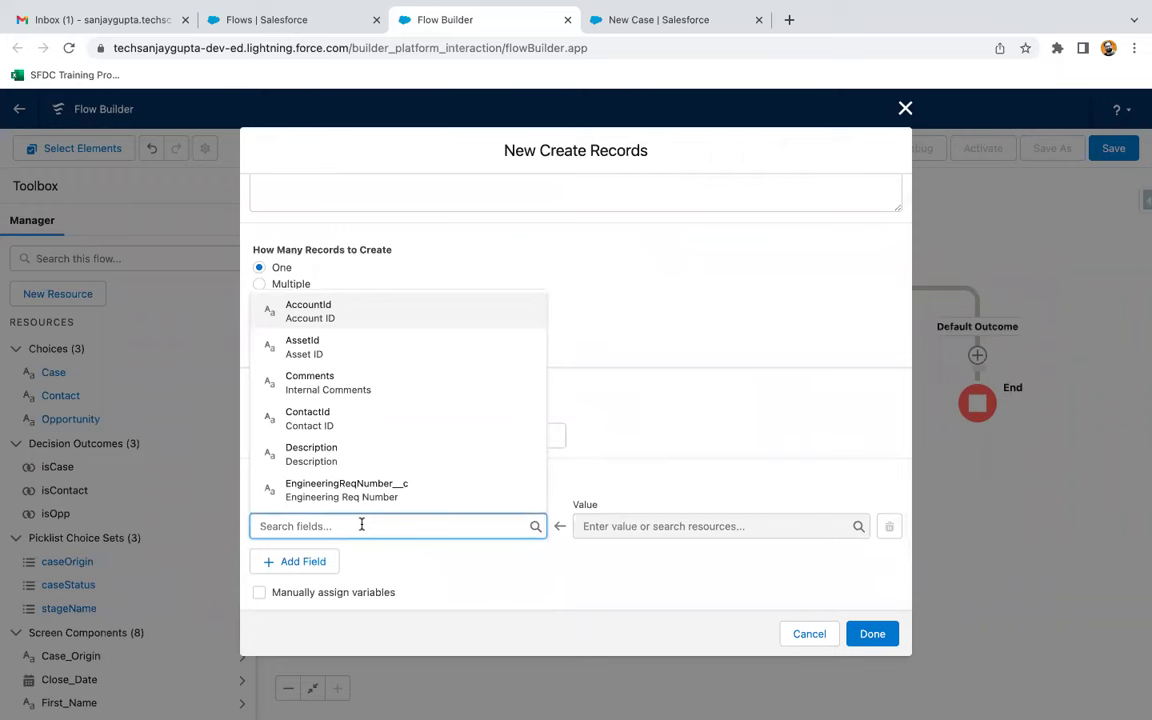
pyautogui.write('status')
pyautogui.click(378, 489)
pyautogui.click(648, 522)
pyautogui.write('status')
pyautogui.click(630, 496)
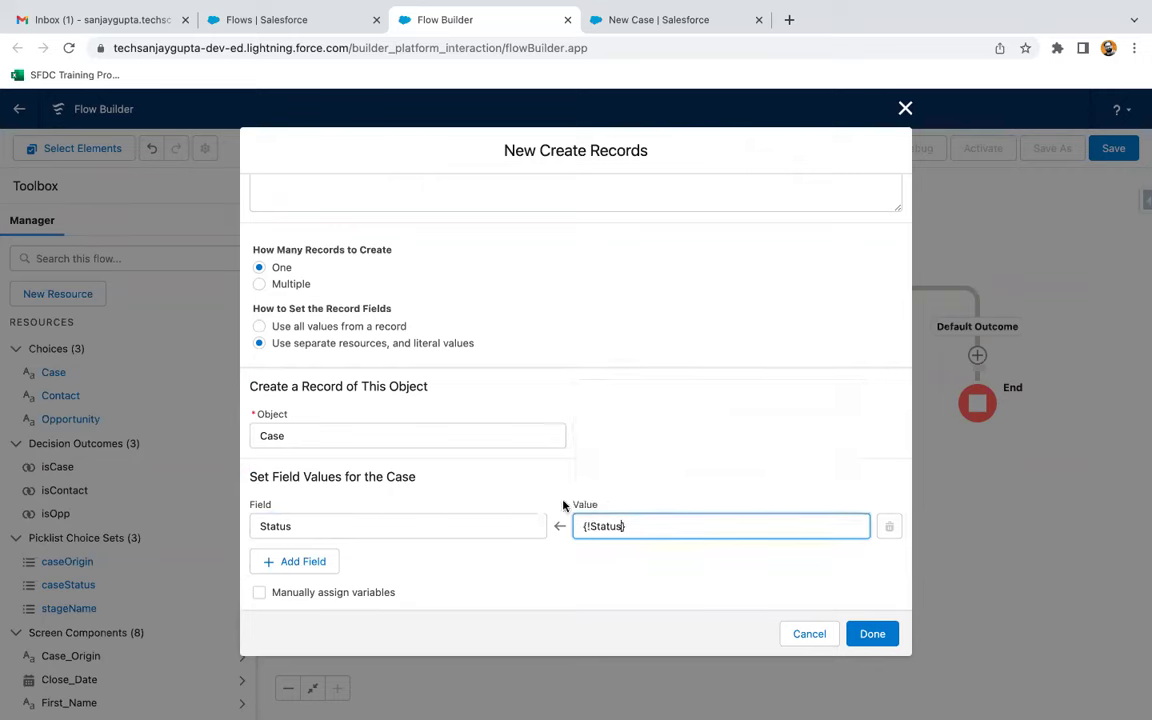
# - Add a second field value that maps the case's Origin to the Case_Origin screen component
pyautogui.click(302, 561)
pyautogui.click(319, 528)
pyautogui.write('origi')
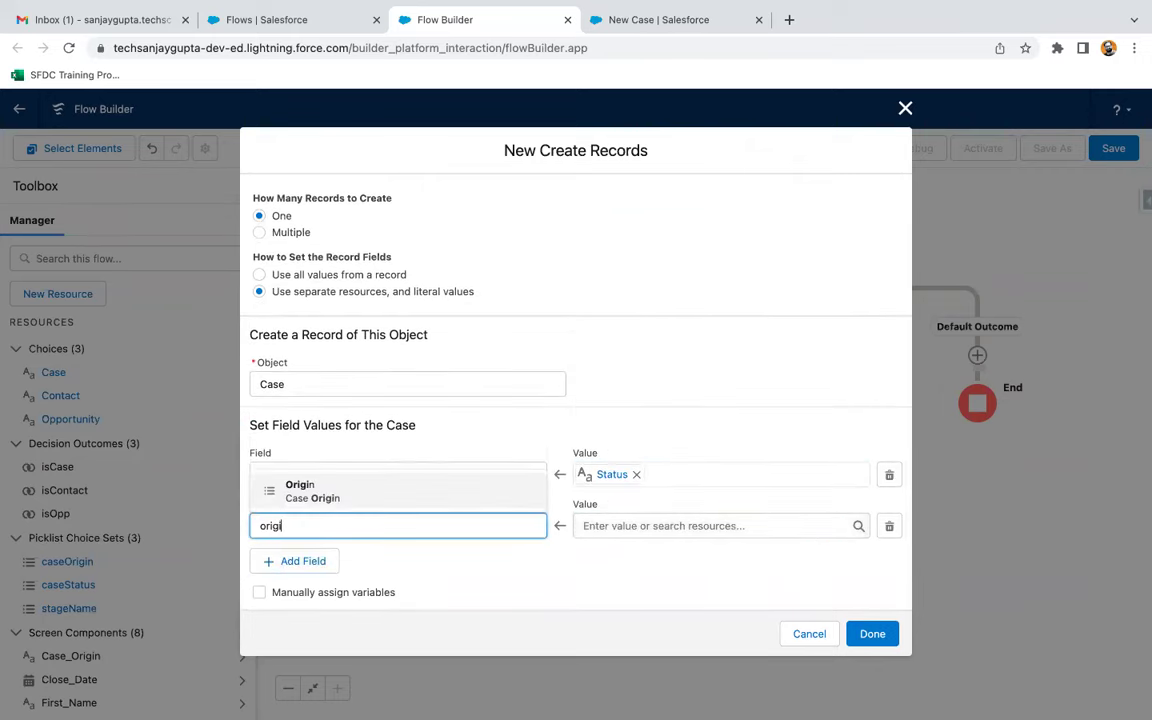
pyautogui.click(352, 506)
pyautogui.click(632, 526)
pyautogui.write('origi')
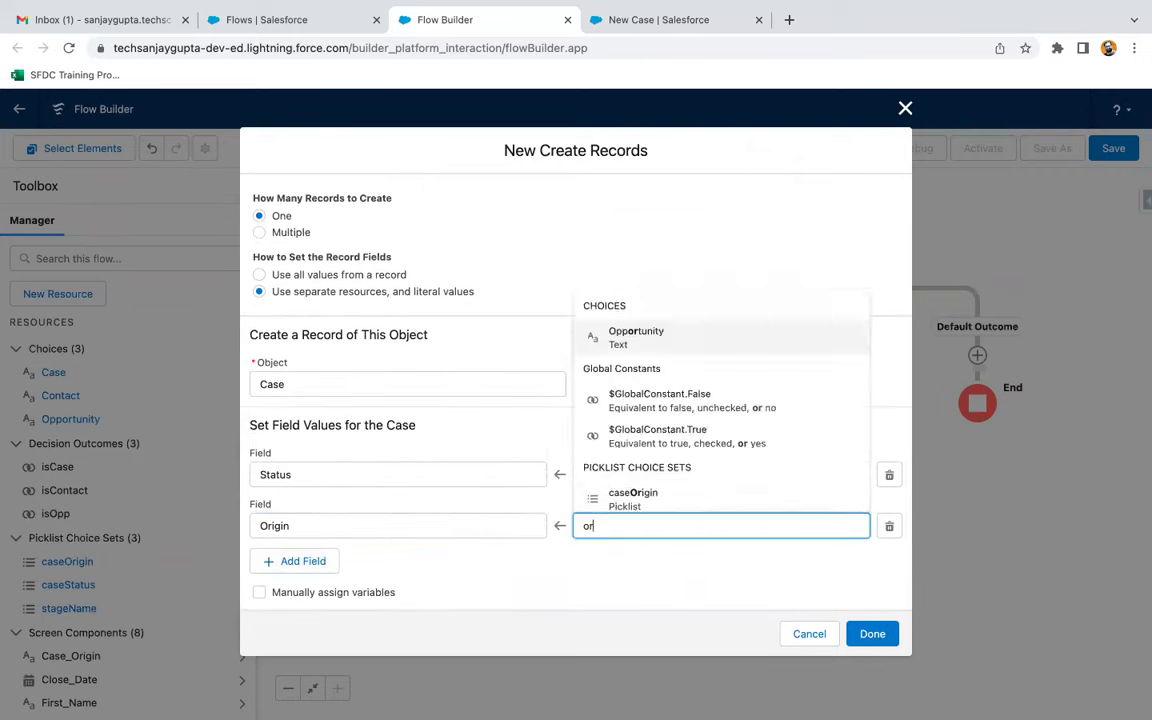
pyautogui.click(640, 492)
# - Add a third field value that maps AccountId to the recordId variable, and finish the Create Case element
pyautogui.click(313, 562)
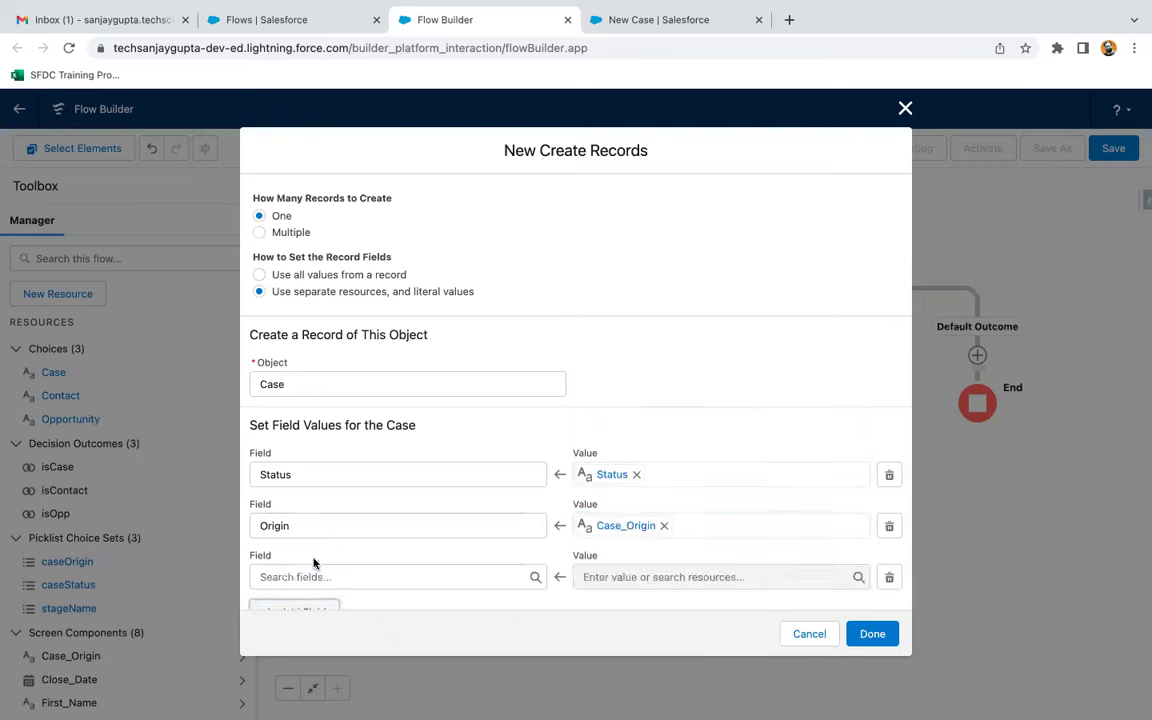
pyautogui.click(300, 576)
pyautogui.write('accou')
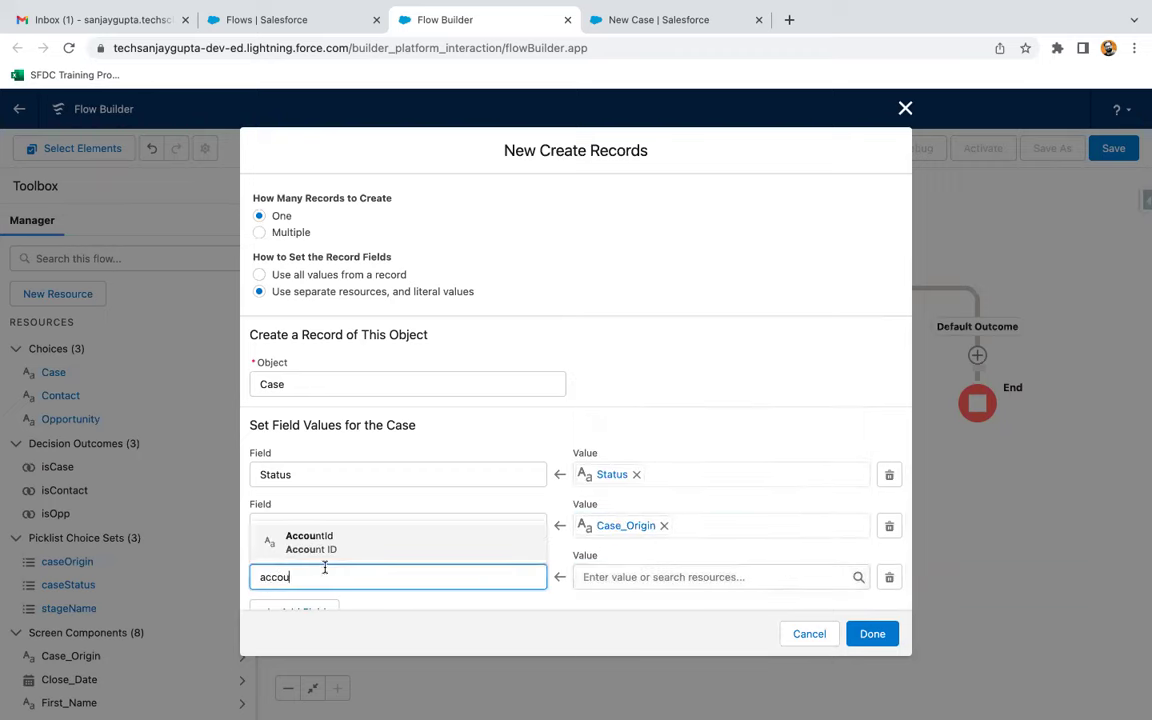
pyautogui.click(358, 558)
pyautogui.click(628, 576)
pyautogui.write('reco')
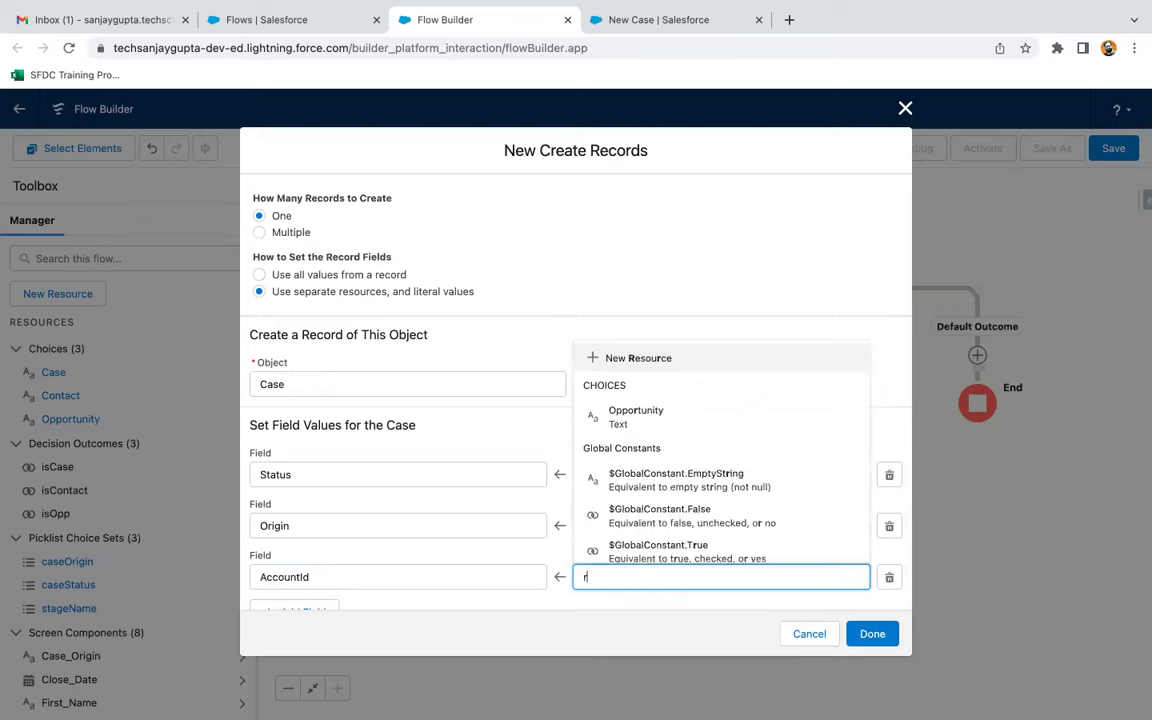
pyautogui.click(668, 538)
pyautogui.scroll(-1, 648, 603)
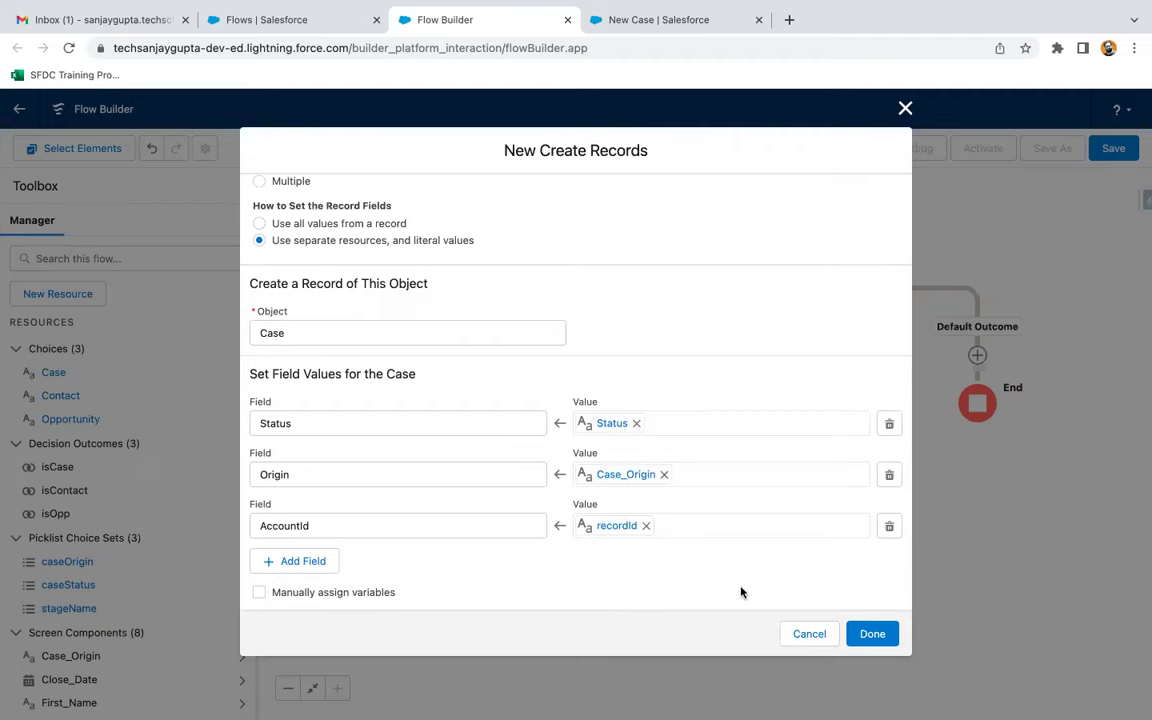
pyautogui.click(874, 633)
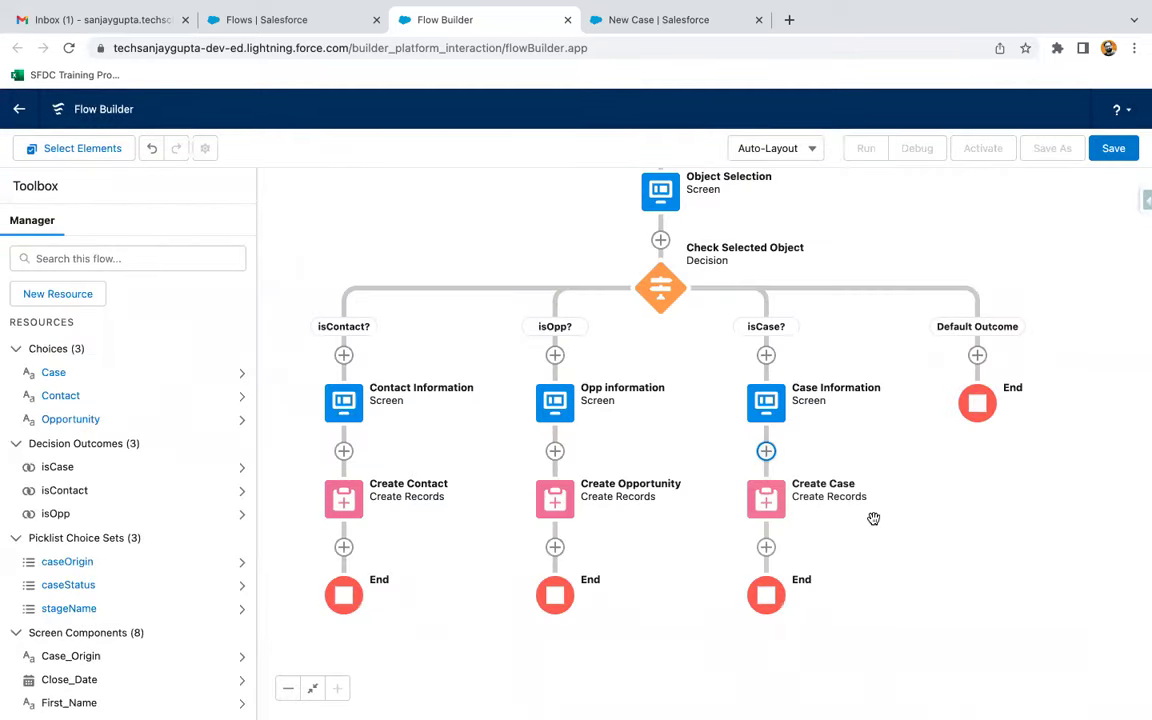
# - Save the flow with the label "Create Case or Contact or Opp" and activate it
pyautogui.scroll(2, 926, 483)
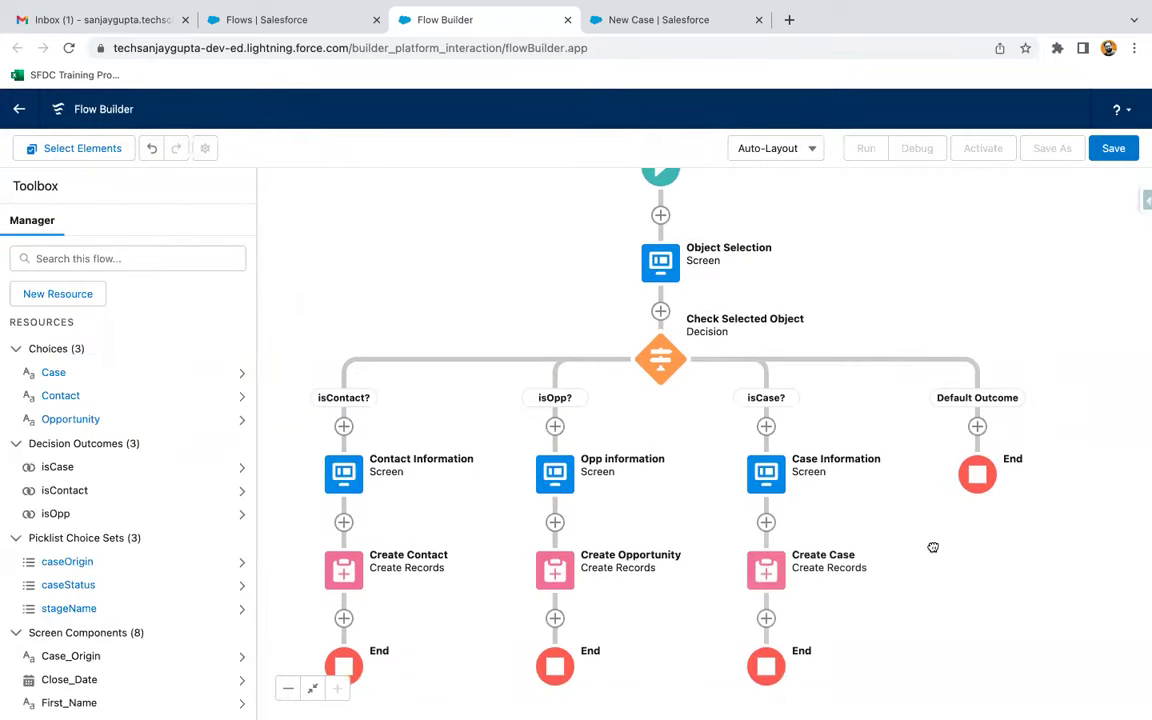
pyautogui.moveTo(933, 547); pyautogui.dragTo(931, 501)
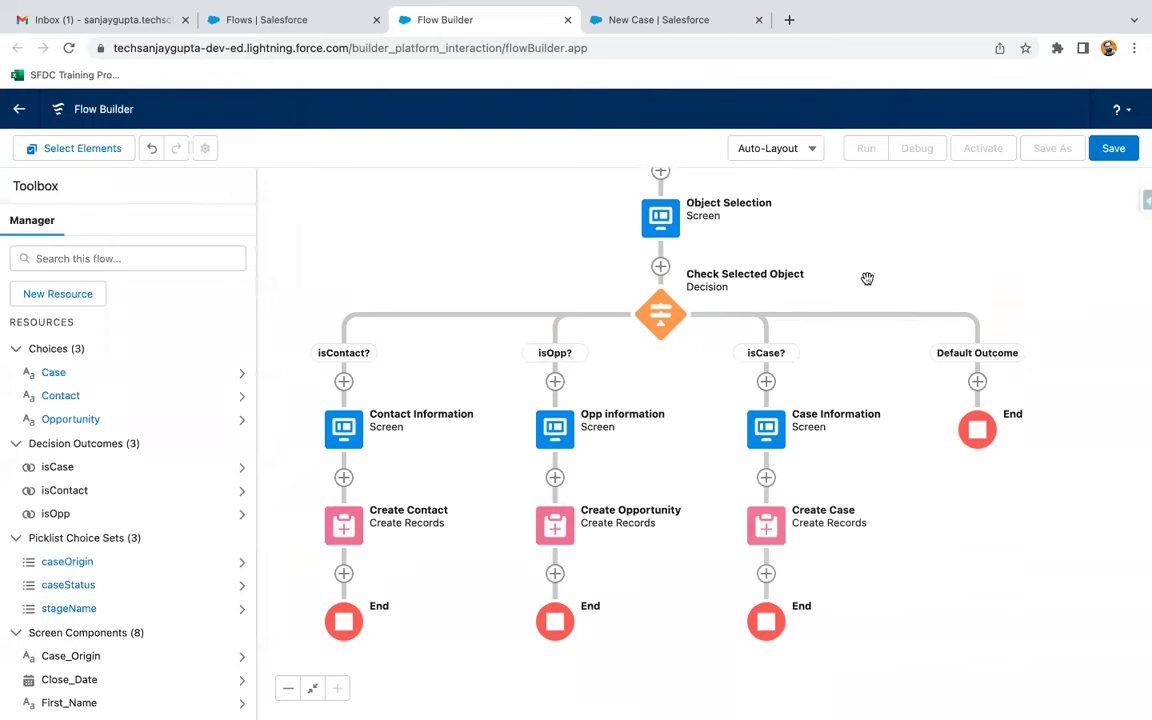
pyautogui.click(1113, 148)
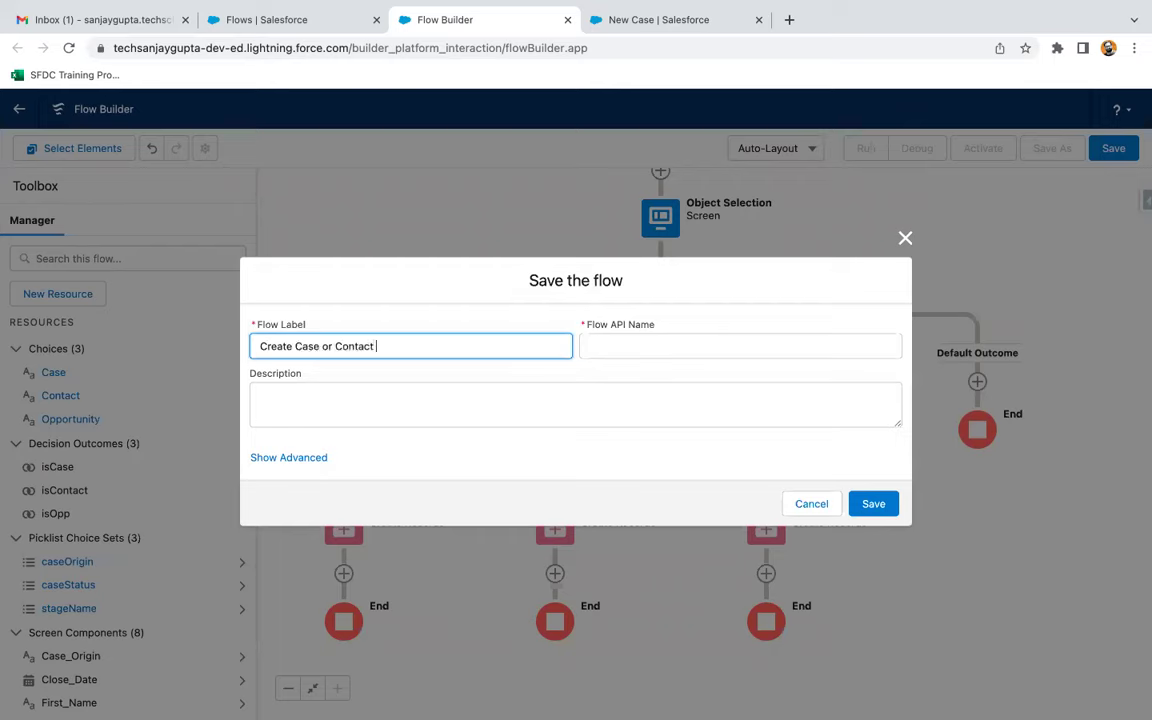
pyautogui.write('Create Case or Contact or Opp')
pyautogui.click(380, 370)
pyautogui.click(873, 503)
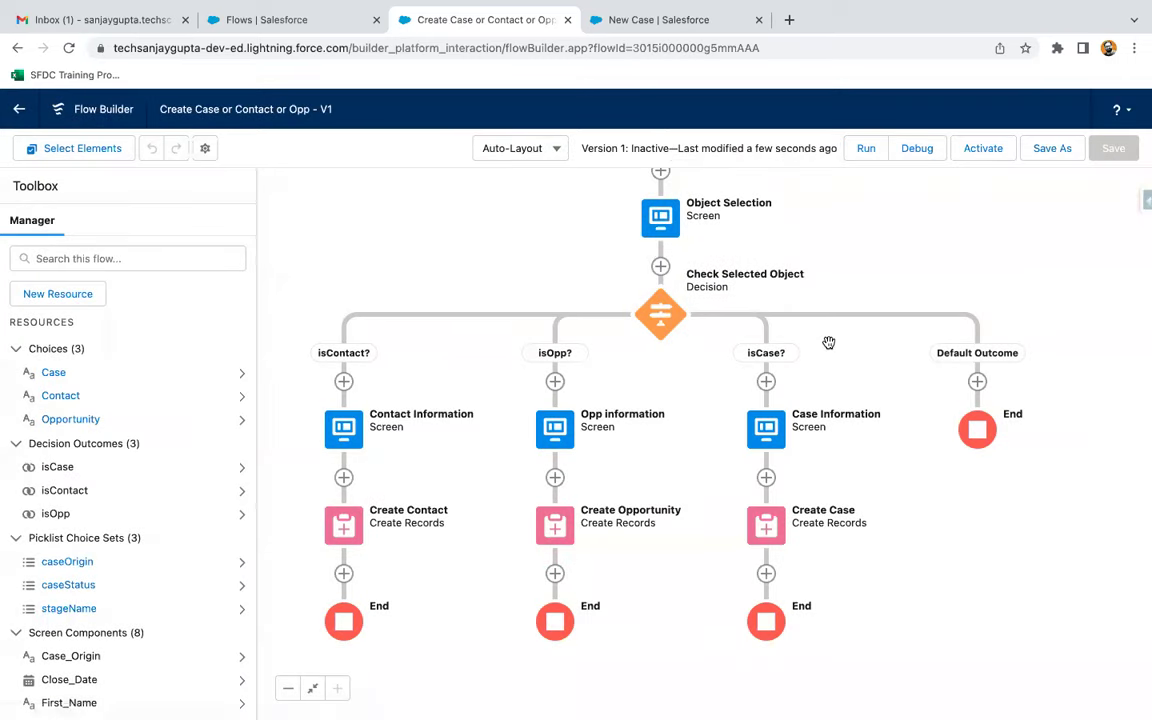
pyautogui.click(982, 150)
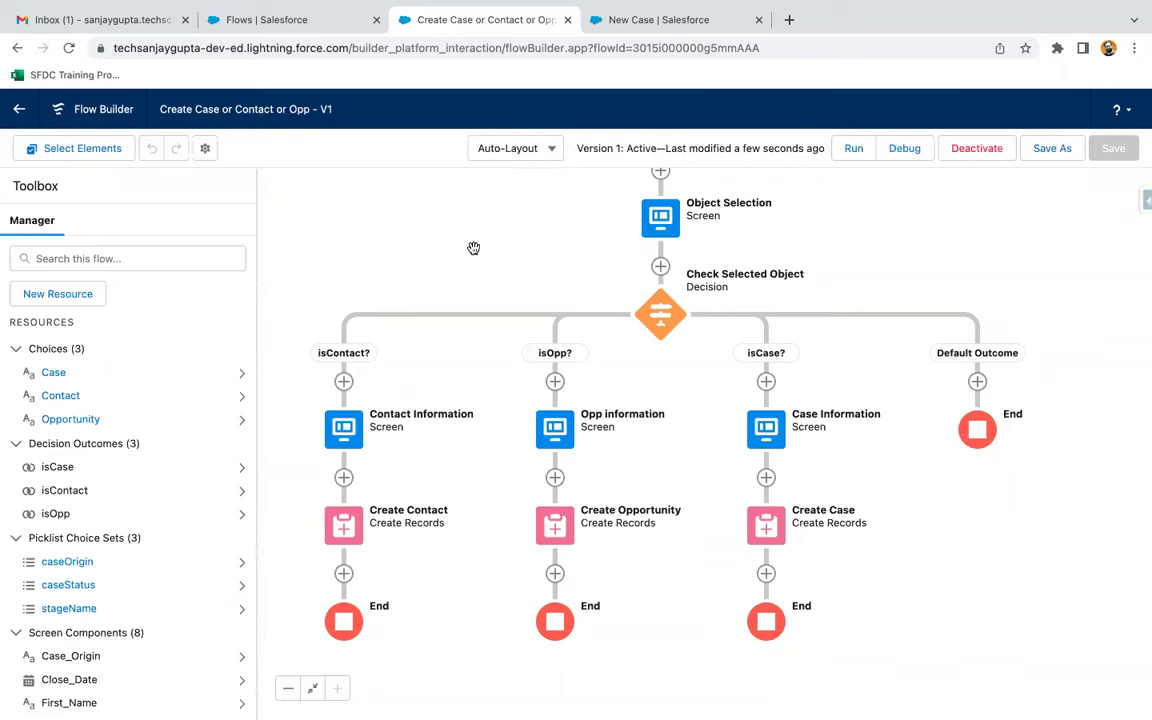
# - Close the unsaved new case form, open the Test12 account record and look over its related lists and flow components
pyautogui.click(619, 22)
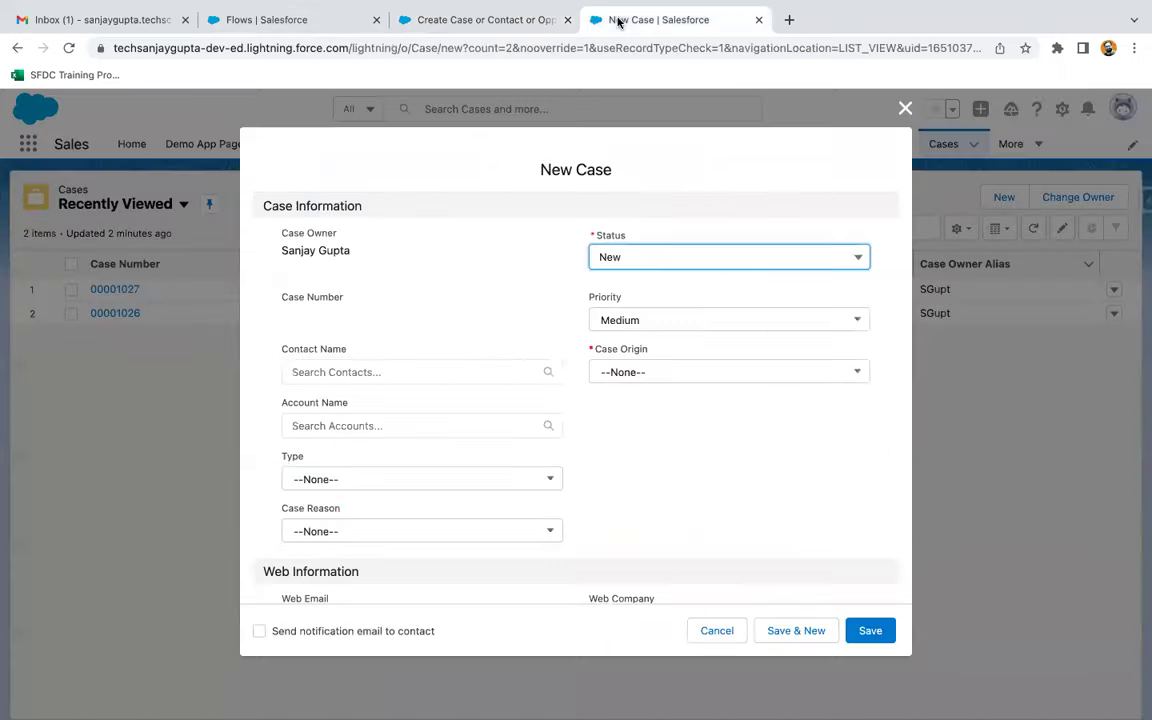
pyautogui.click(905, 108)
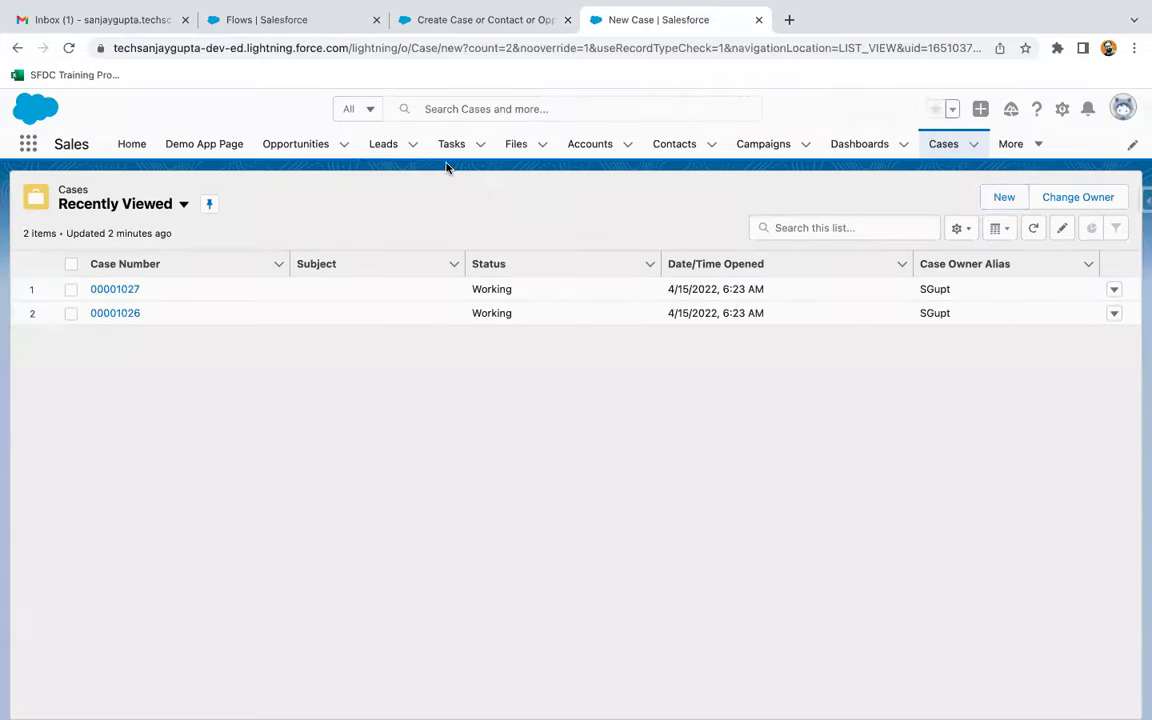
pyautogui.click(591, 146)
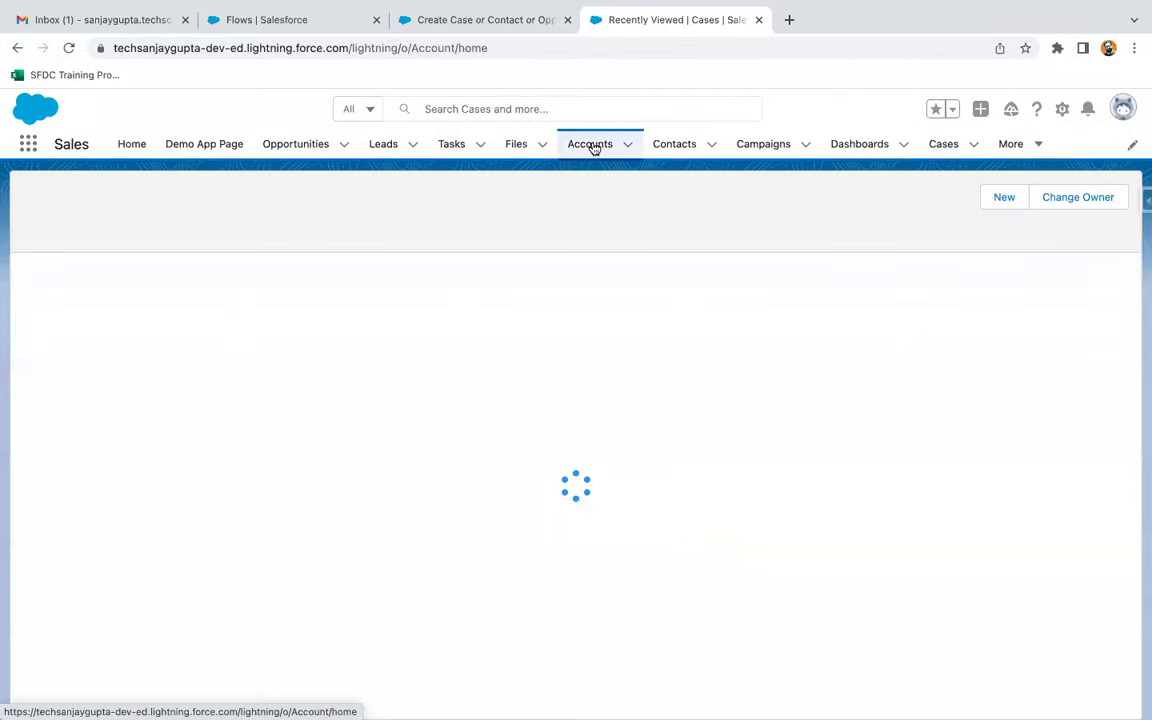
pyautogui.click(107, 290)
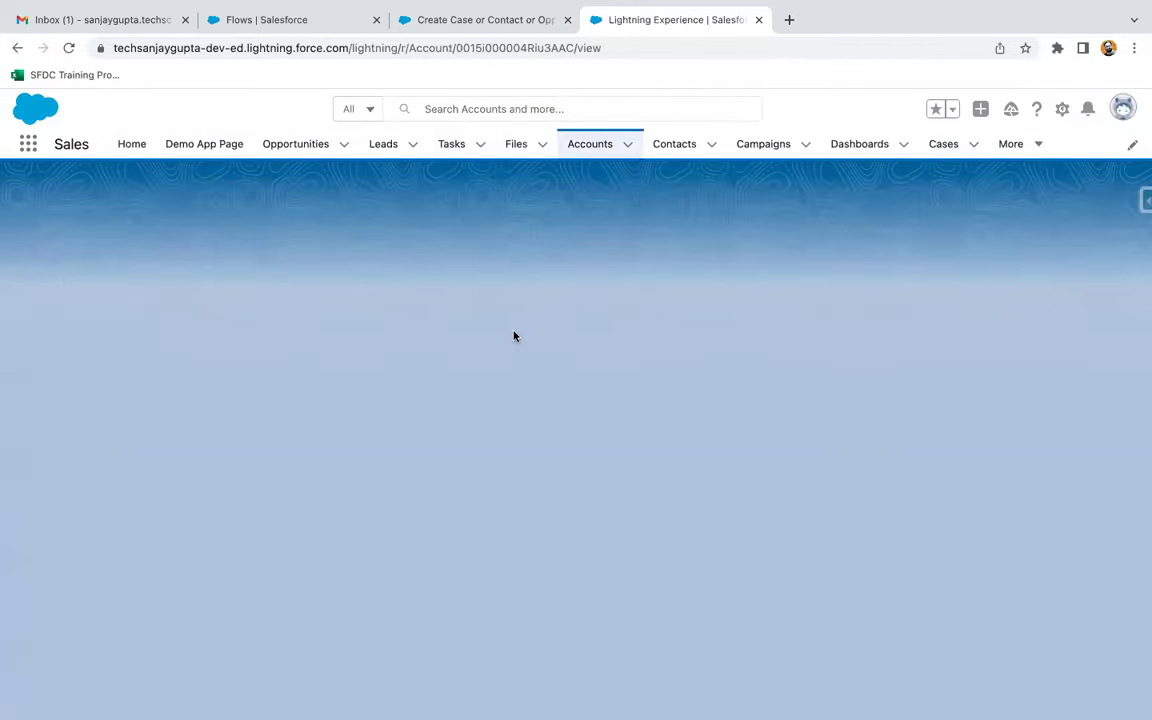
pyautogui.scroll(-3, 958, 367)
pyautogui.scroll(3, 958, 373)
pyautogui.scroll(-1, 938, 483)
pyautogui.scroll(-2, 936, 535)
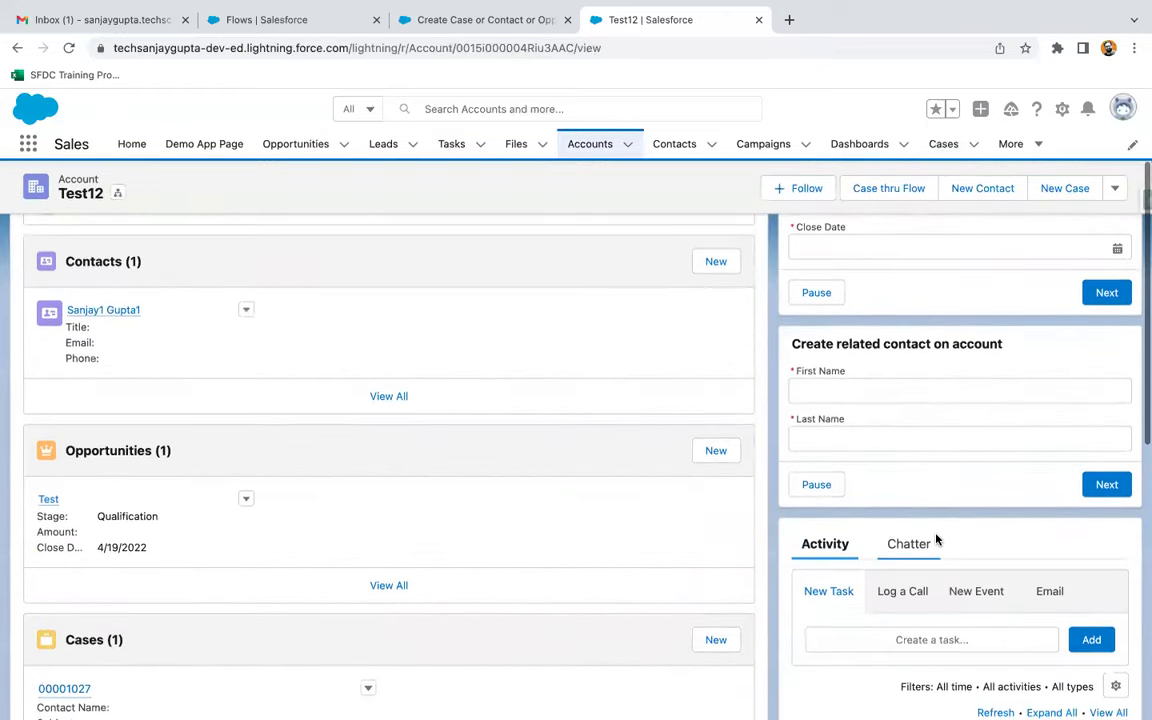
pyautogui.scroll(3, 936, 540)
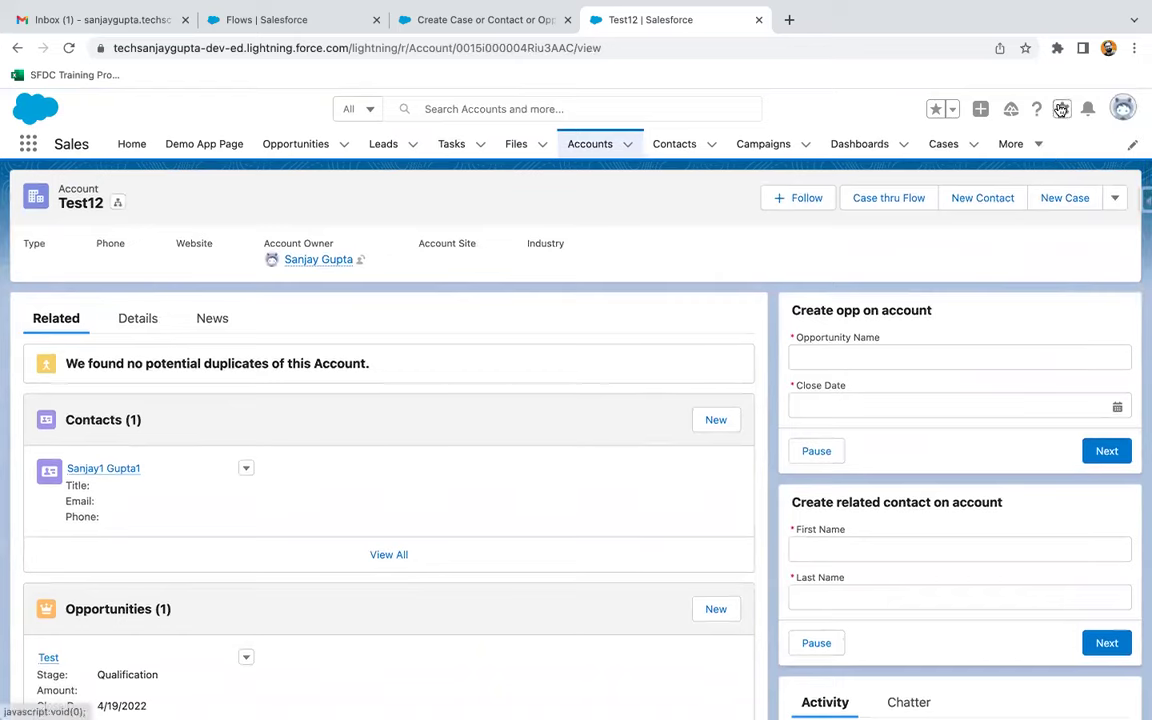
# - Open the account's record page for editing in Lightning App Builder and dismiss the page analysis
pyautogui.click(1062, 109)
pyautogui.click(969, 292)
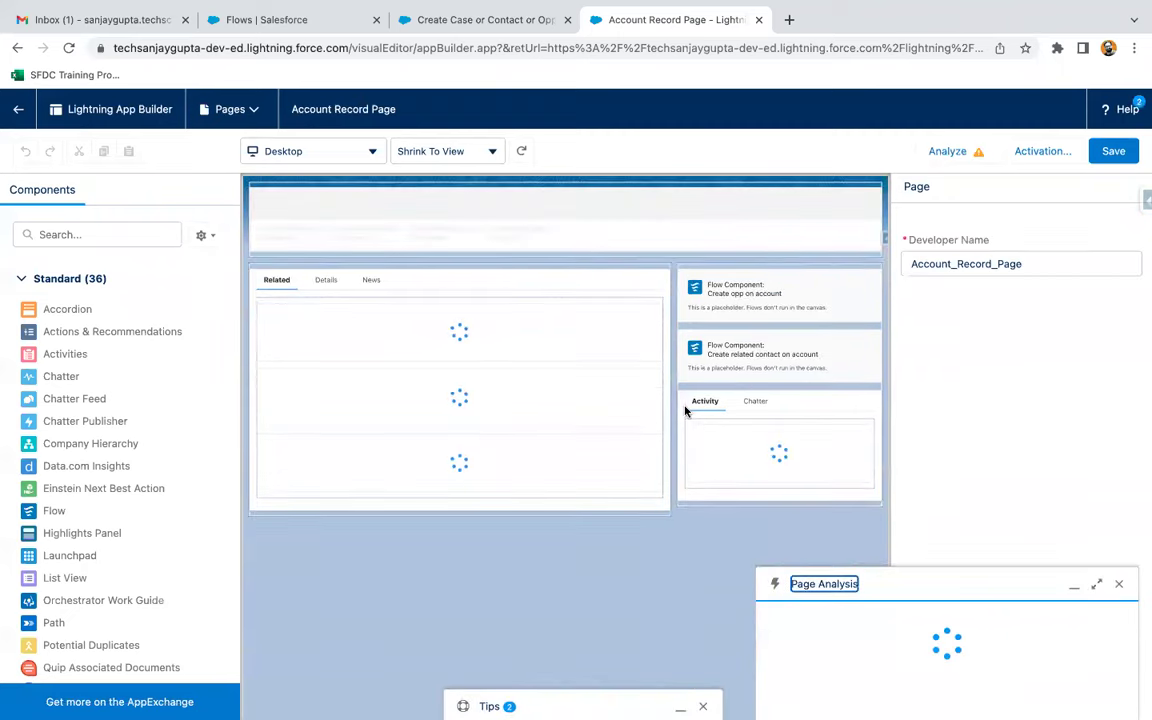
pyautogui.click(1118, 584)
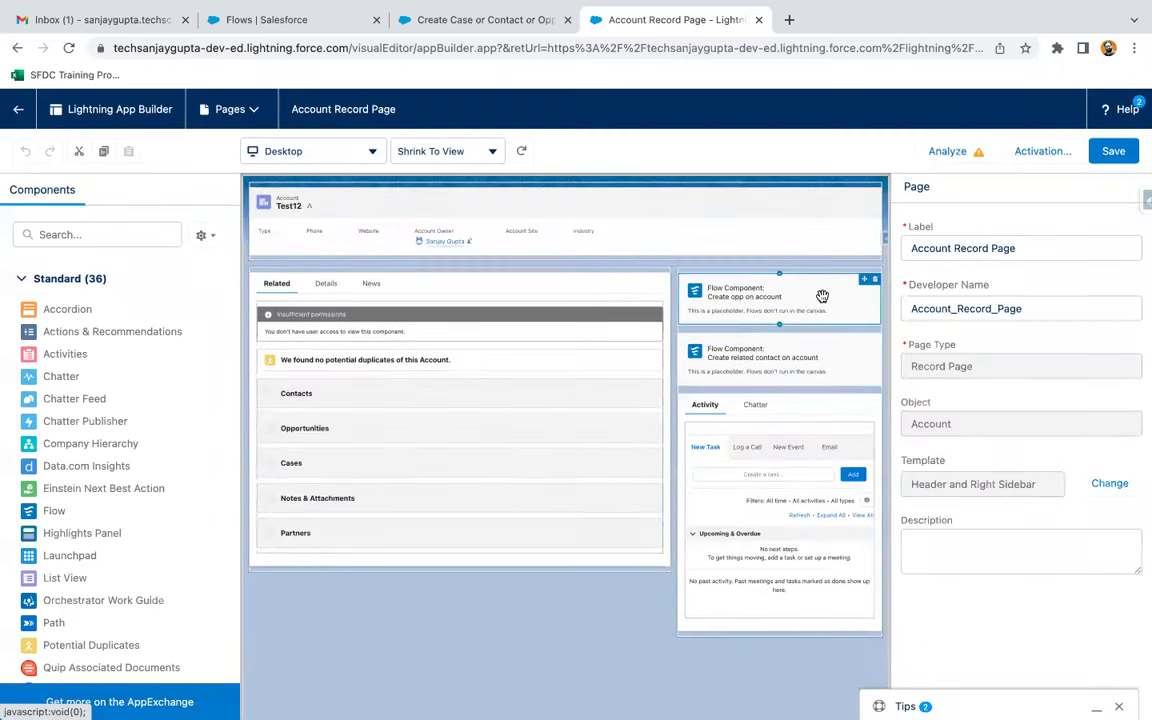
# - Add a Flow component above the "Create opp on account" flow and set its flow to "Create Case or Contact or Opp"
pyautogui.click(870, 288)
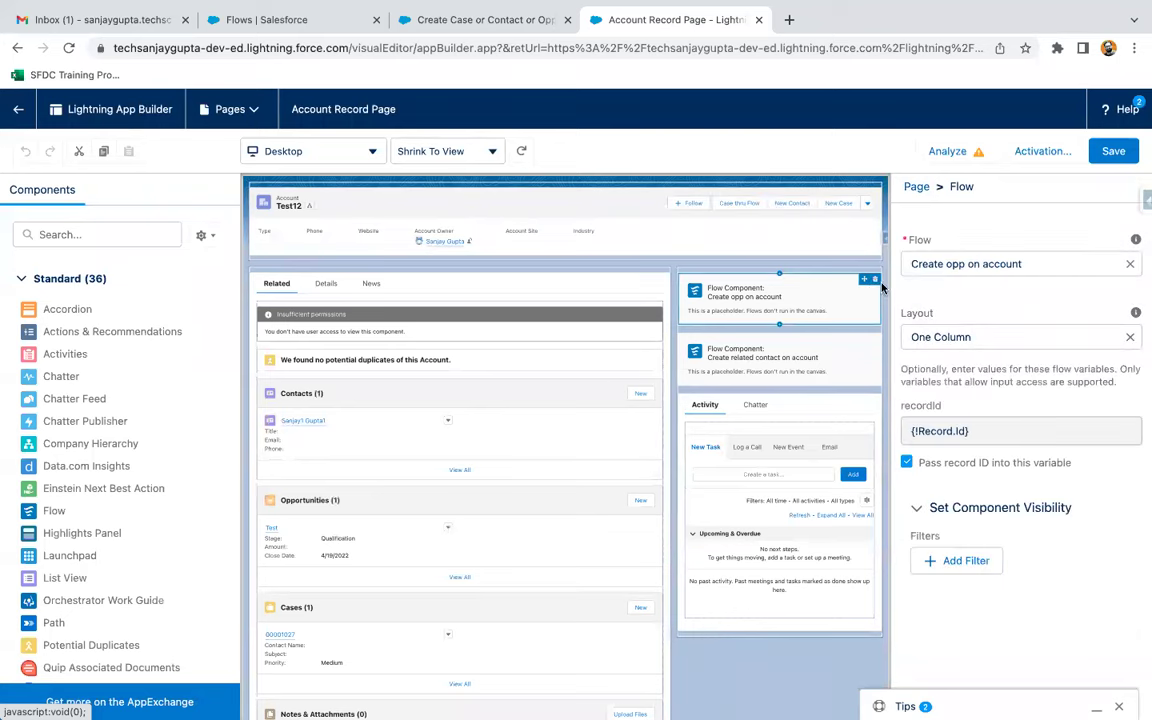
pyautogui.moveTo(52, 511); pyautogui.dragTo(745, 275)
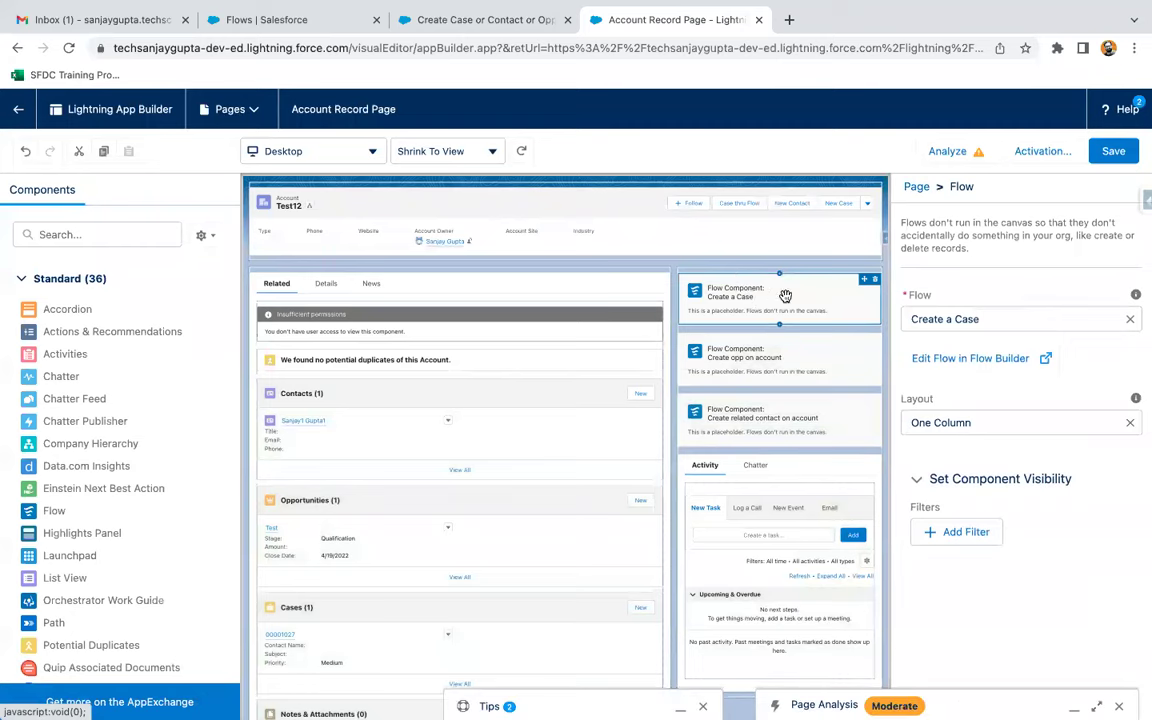
pyautogui.click(950, 319)
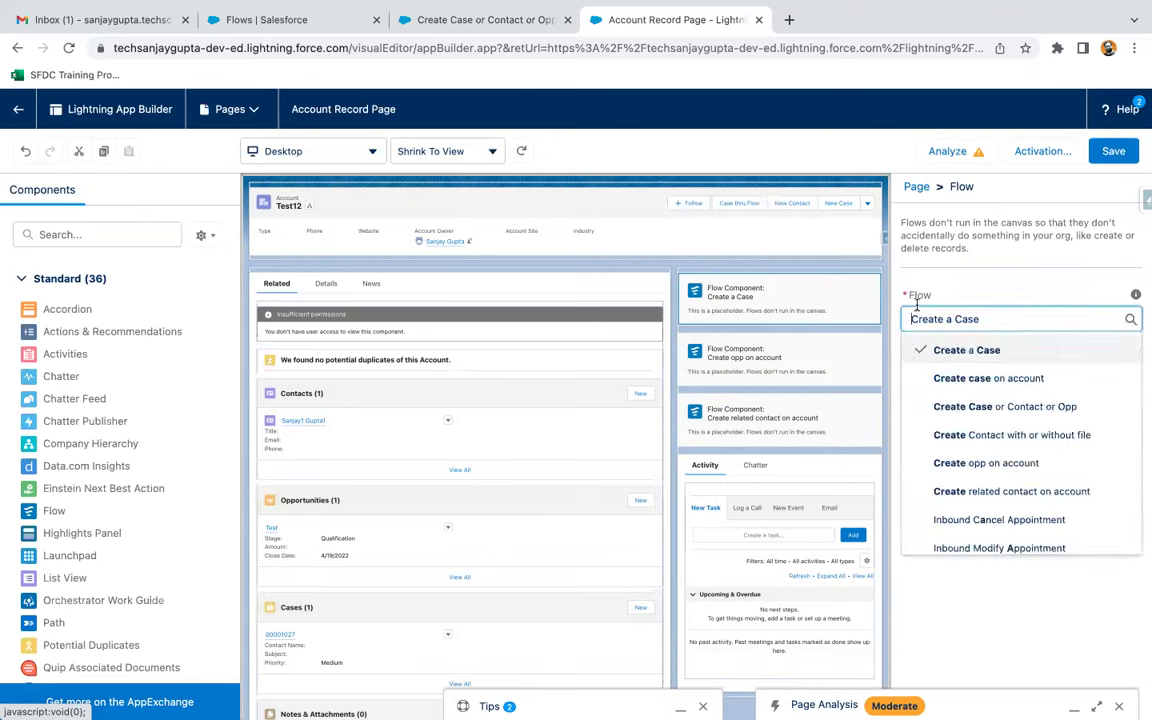
pyautogui.click(957, 407)
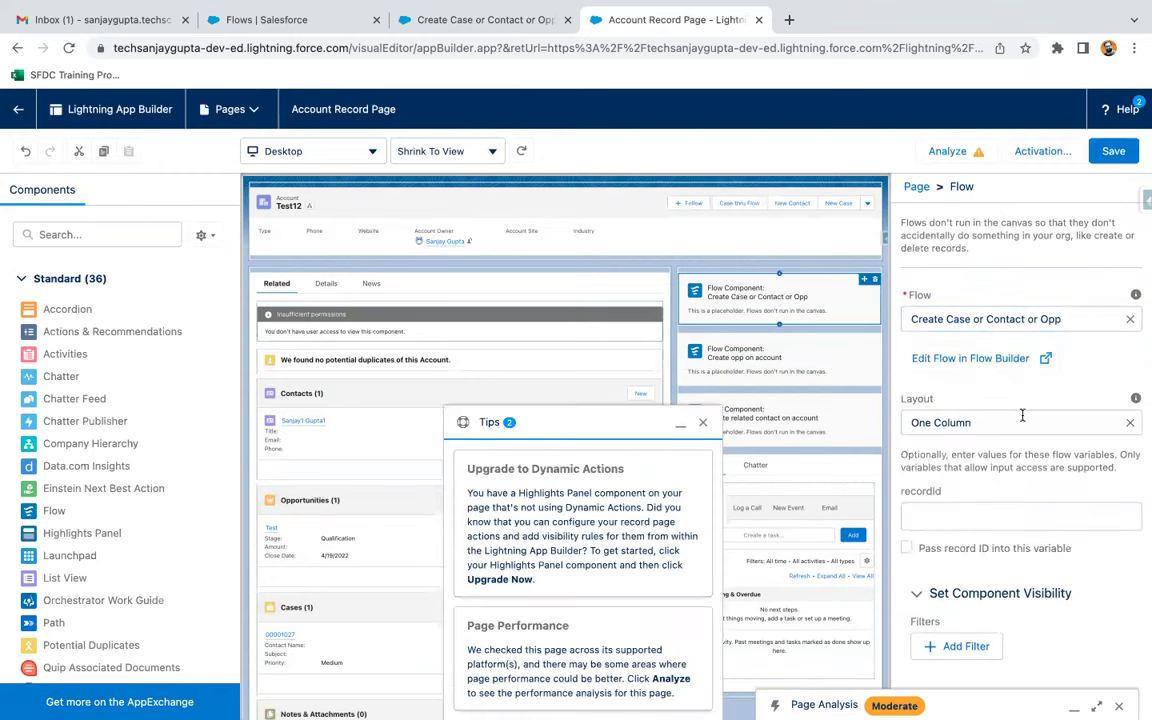
# - Pass the record ID into the flow's recordId variable, save the page and return to the account record
pyautogui.click(906, 548)
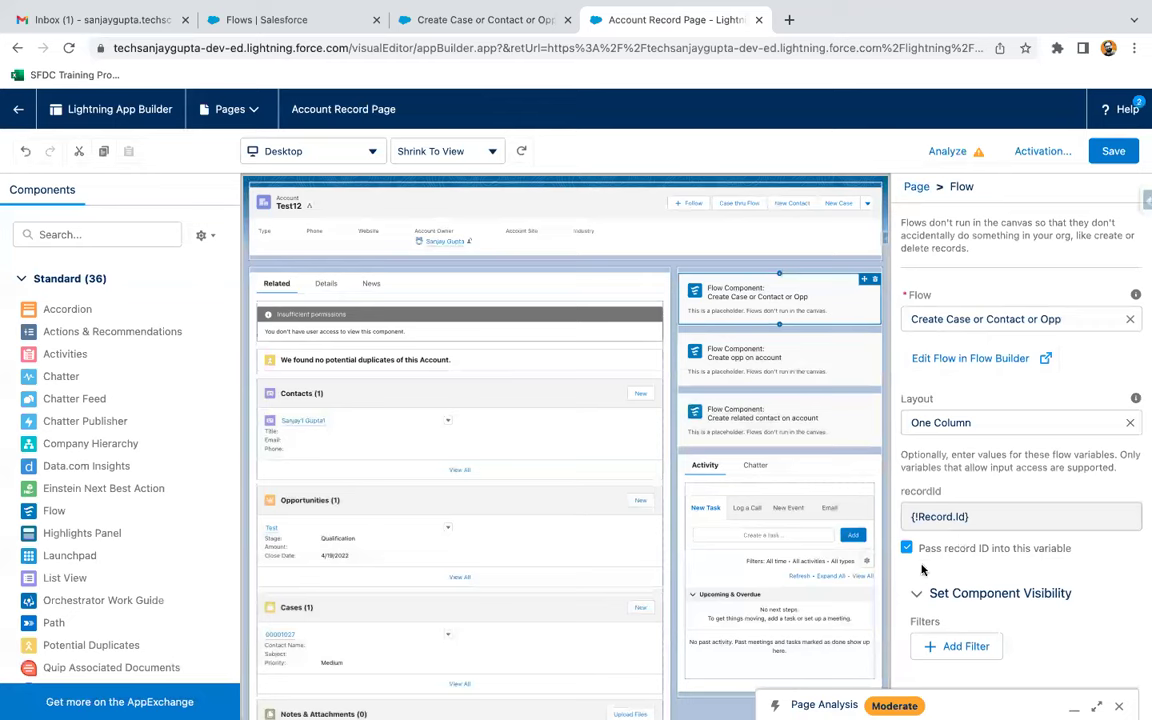
pyautogui.click(1112, 150)
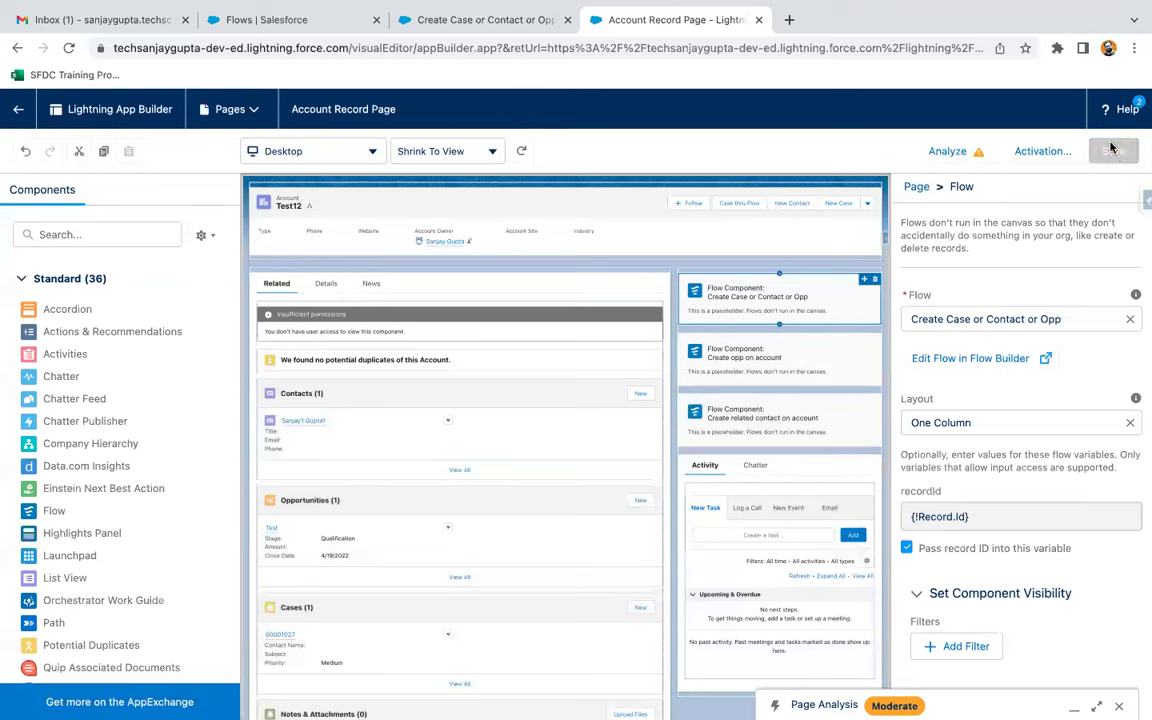
pyautogui.click(18, 109)
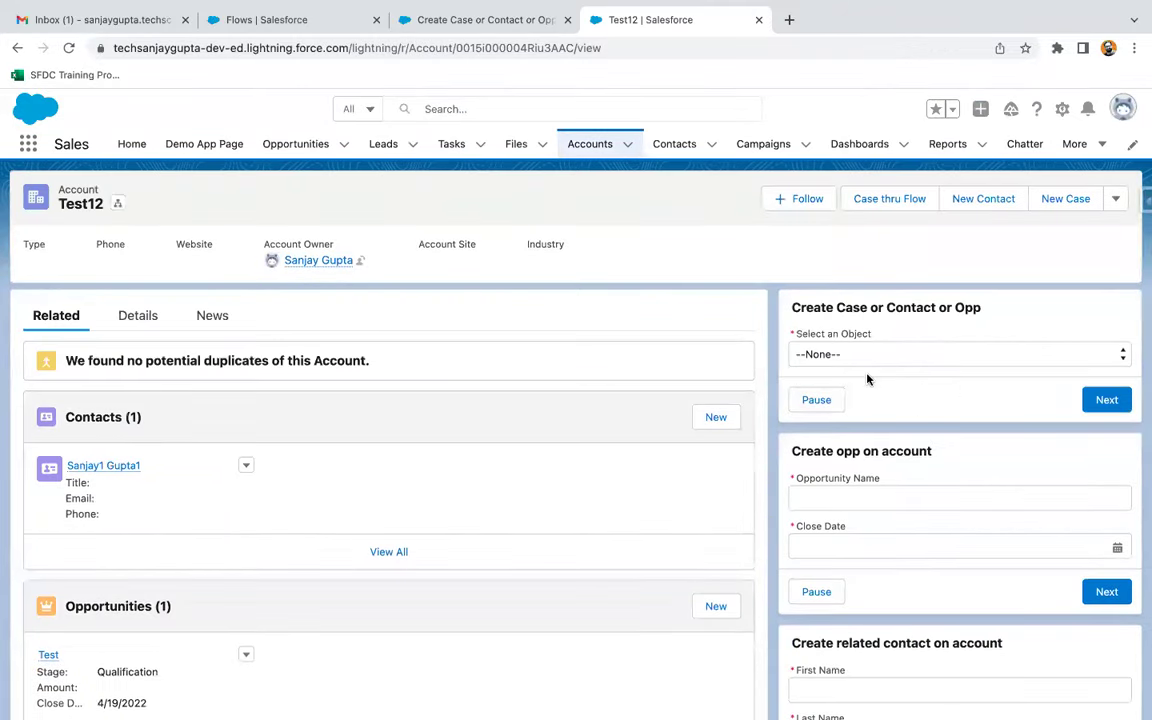
# - Examine the object choices offered by the embedded flow and the account's Contacts, Opportunities and Cases related lists
pyautogui.click(890, 356)
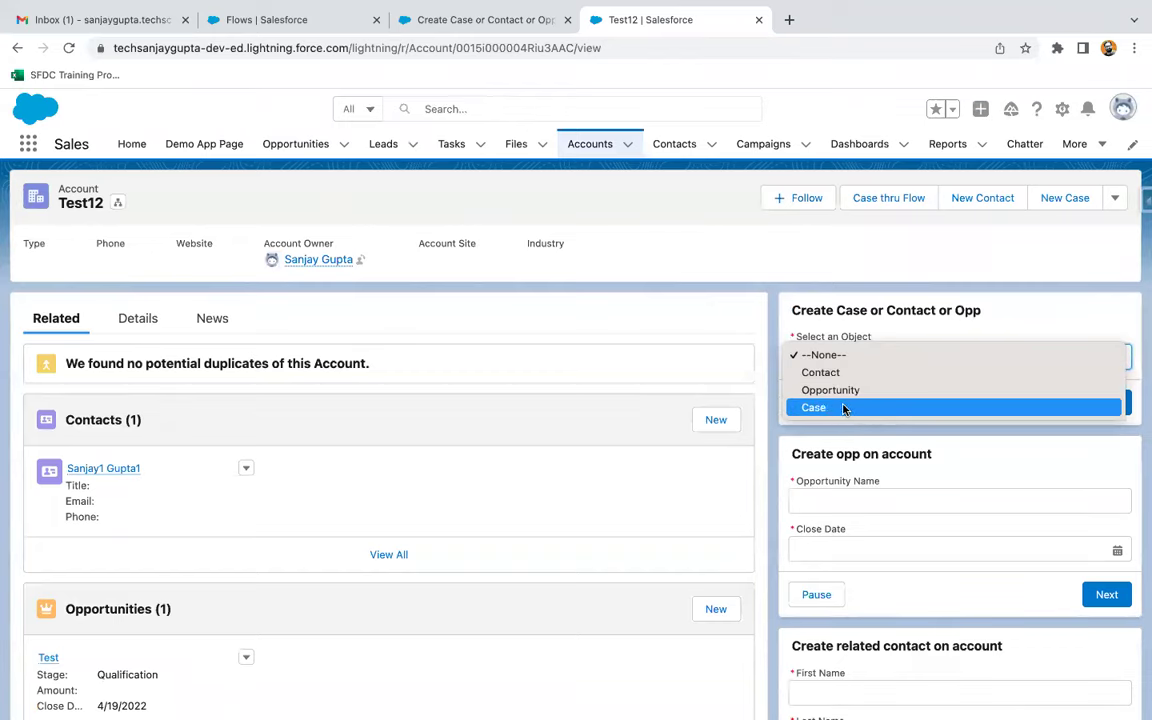
pyautogui.click(547, 324)
pyautogui.scroll(-4, 547, 324)
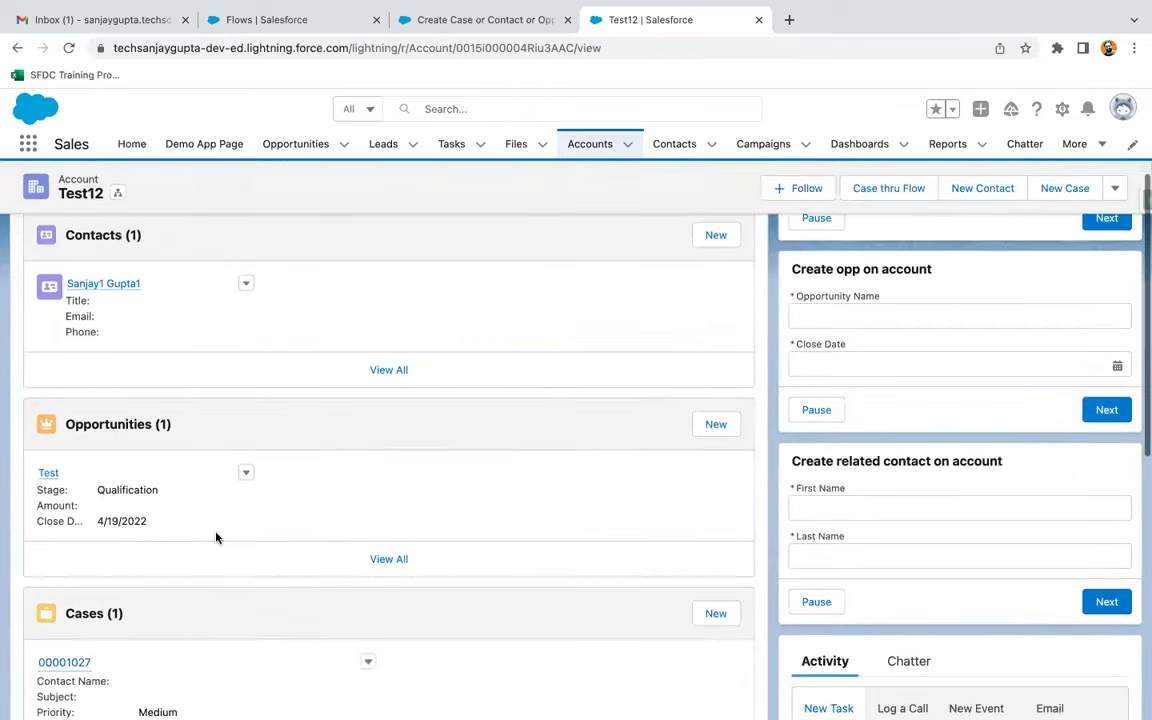
pyautogui.scroll(1, 215, 537)
pyautogui.scroll(-3, 215, 537)
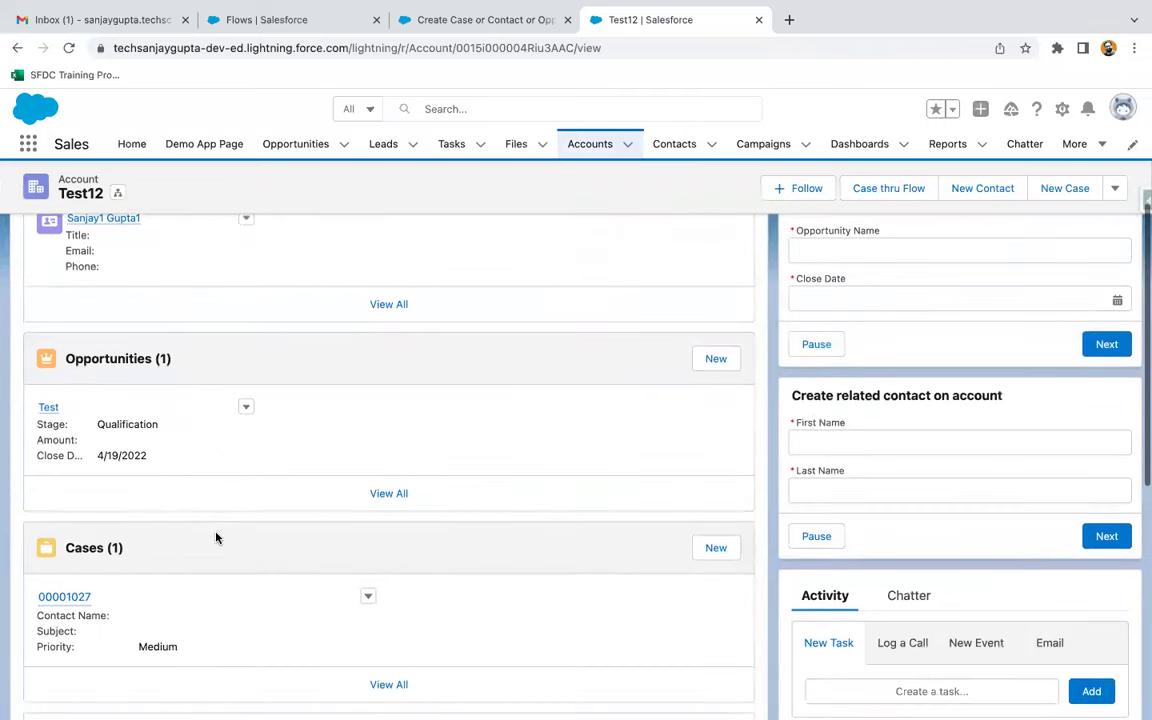
pyautogui.scroll(5, 640, 405)
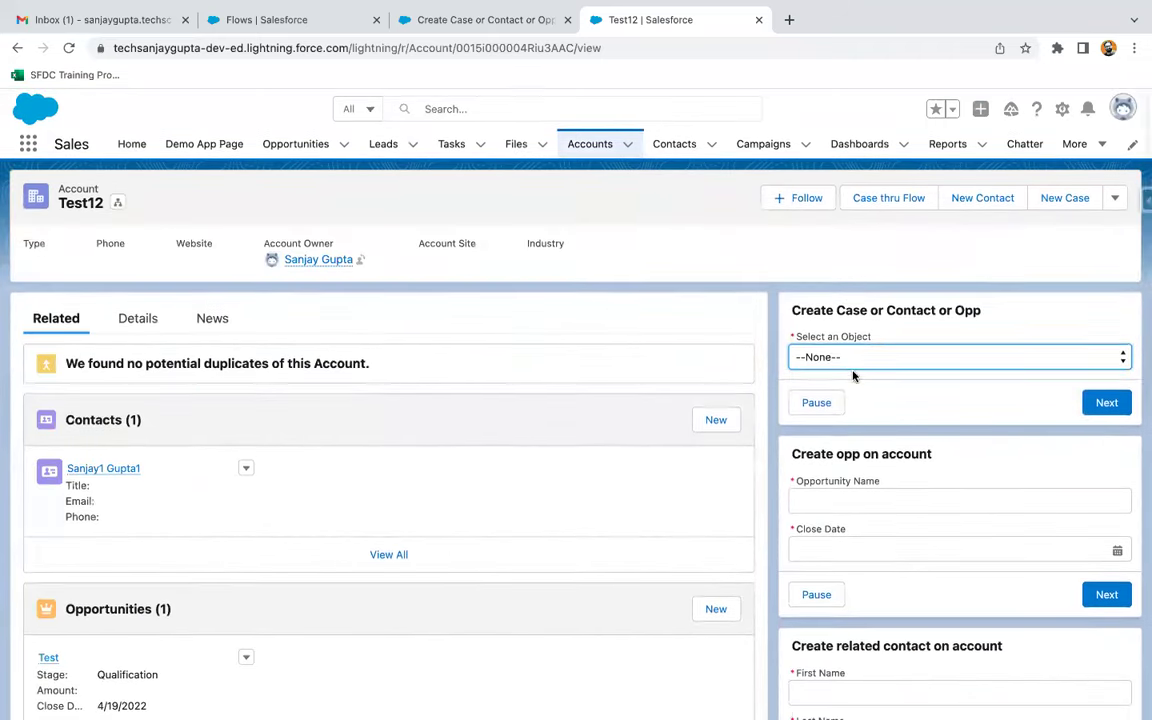
# - Run the embedded flow for Contact with first name "Test Con" and last name "Test Con1"
pyautogui.click(865, 360)
pyautogui.click(843, 376)
pyautogui.click(1105, 402)
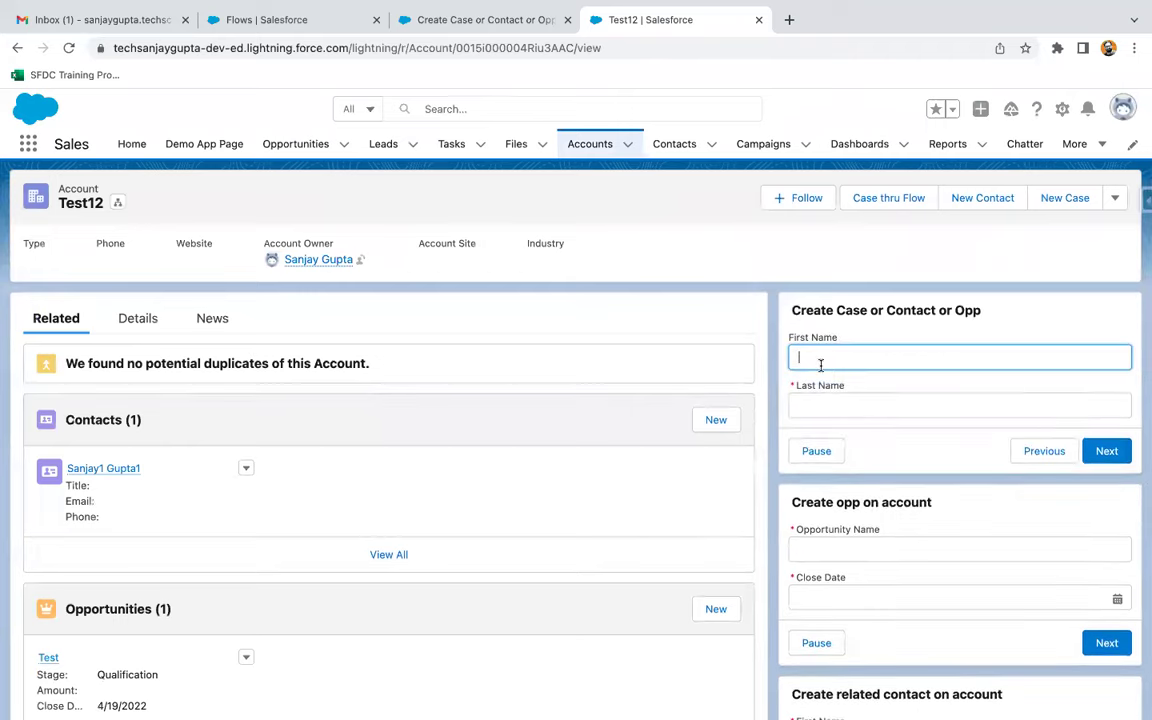
pyautogui.click(960, 405)
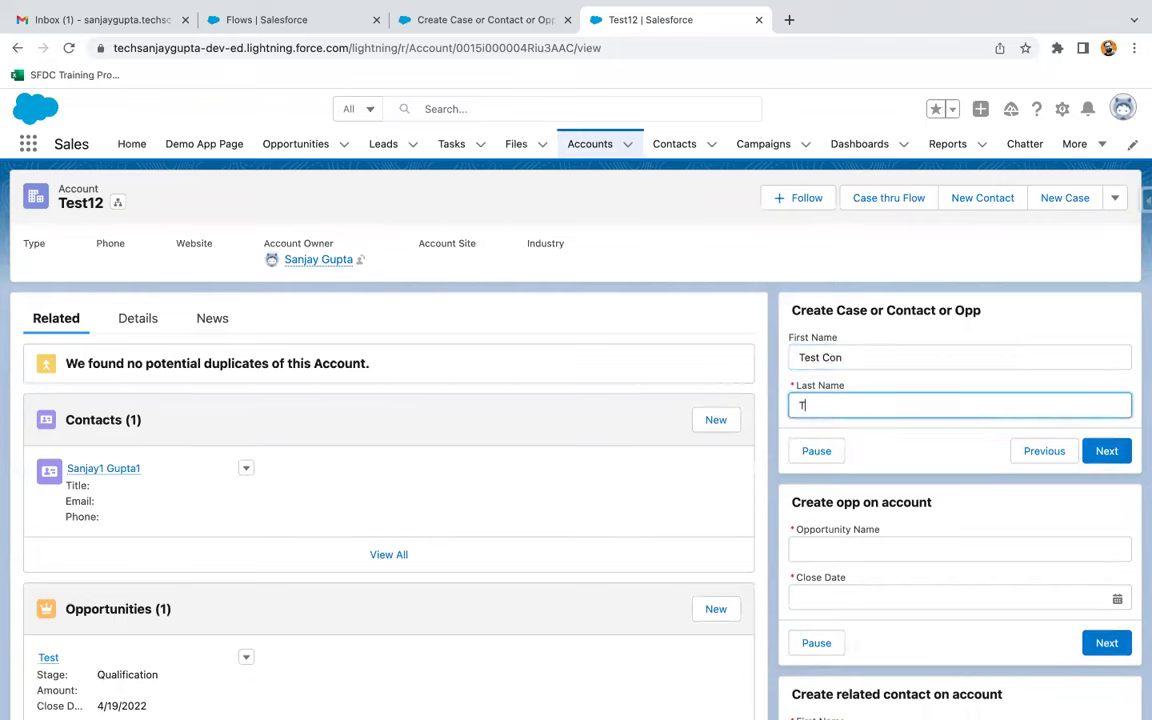
pyautogui.click(1106, 451)
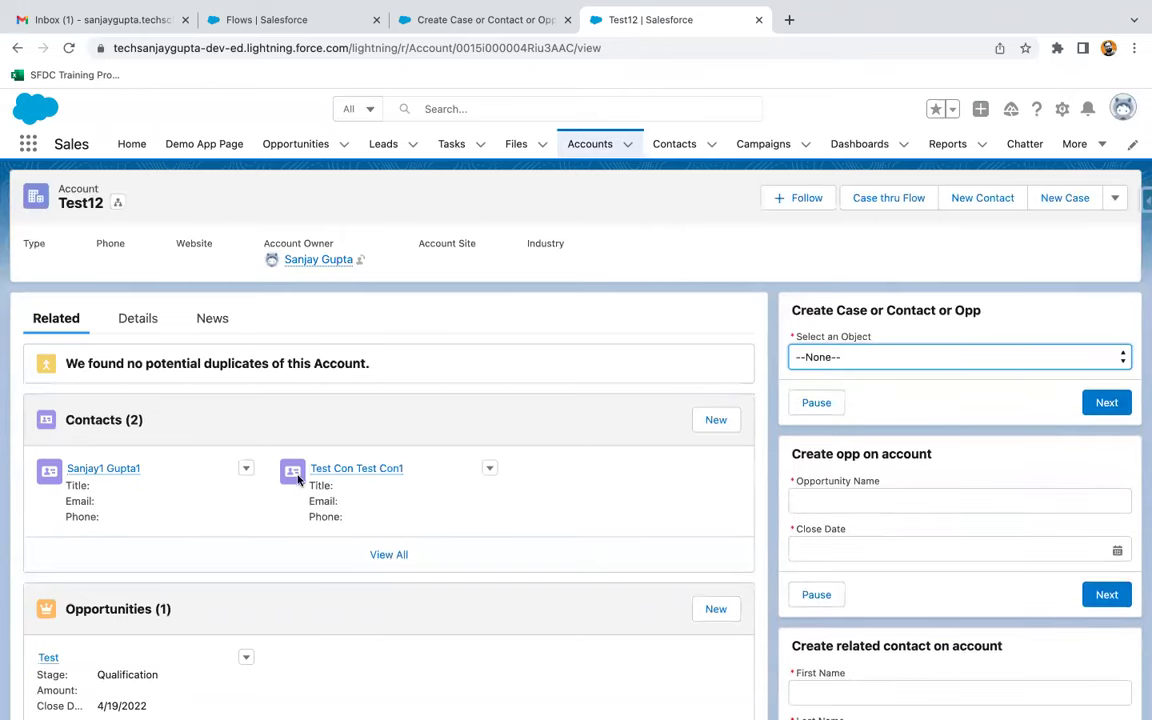
# - Run the embedded flow for Opportunity with name "Opp 101", close date Apr 28, 2022 and stage Id. Decision Makers
pyautogui.scroll(-1, 561, 433)
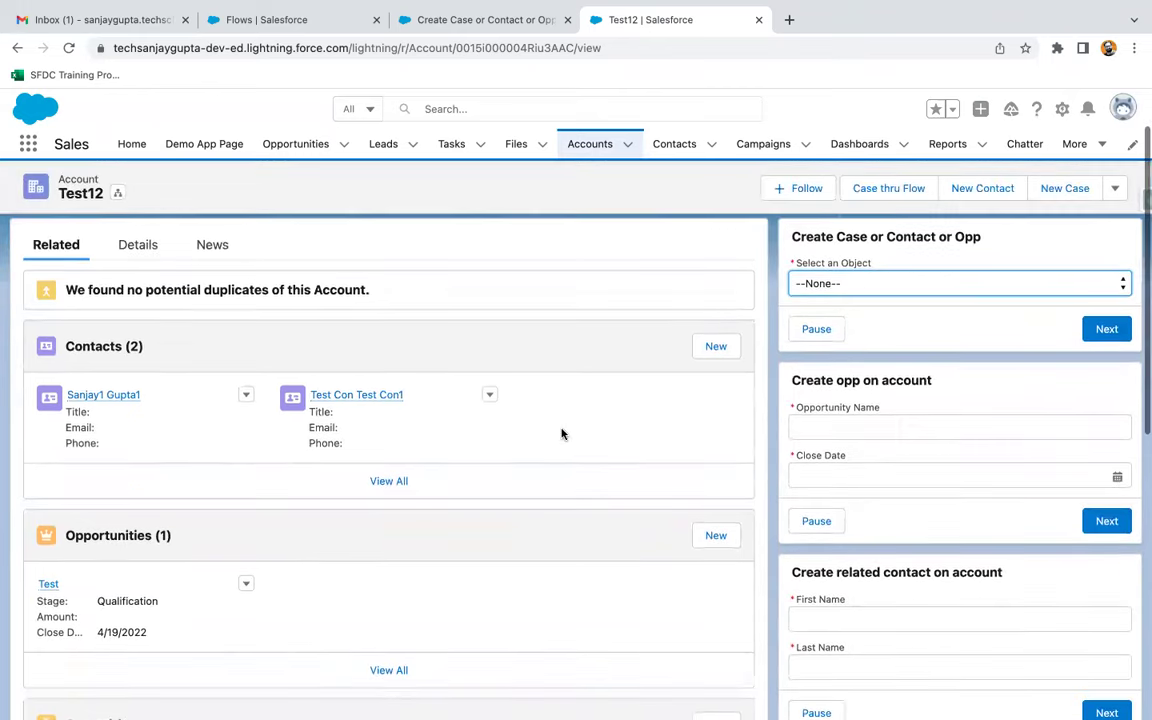
pyautogui.click(906, 286)
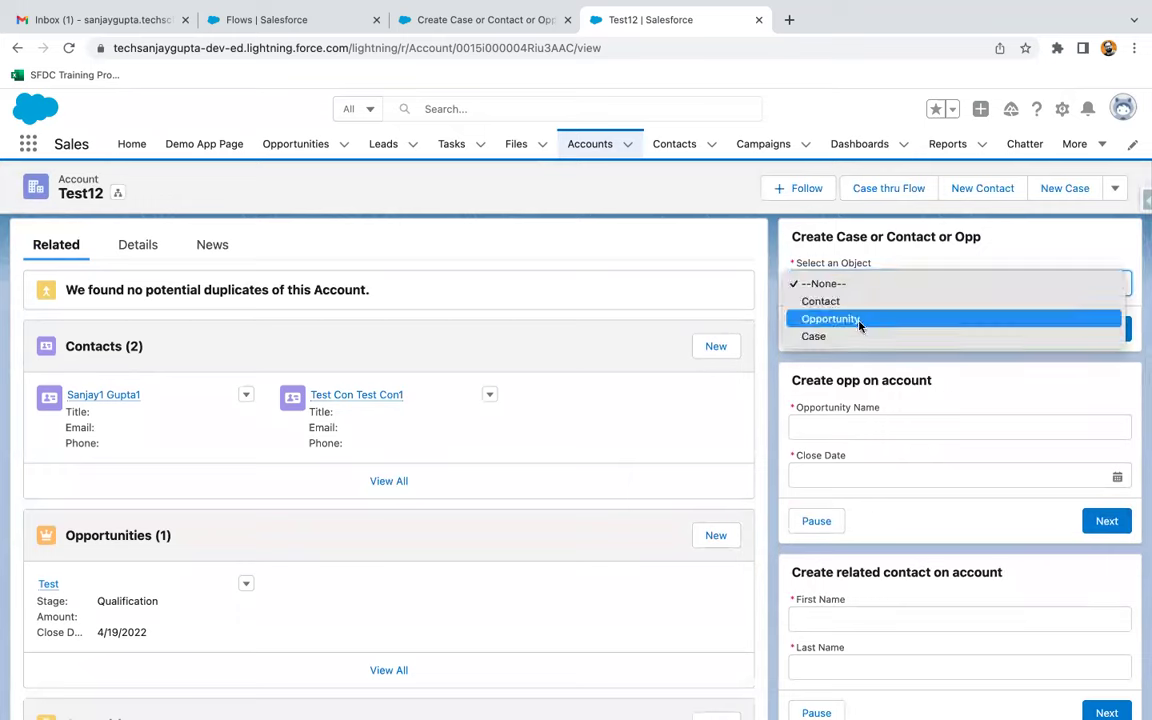
pyautogui.click(858, 320)
pyautogui.click(1106, 329)
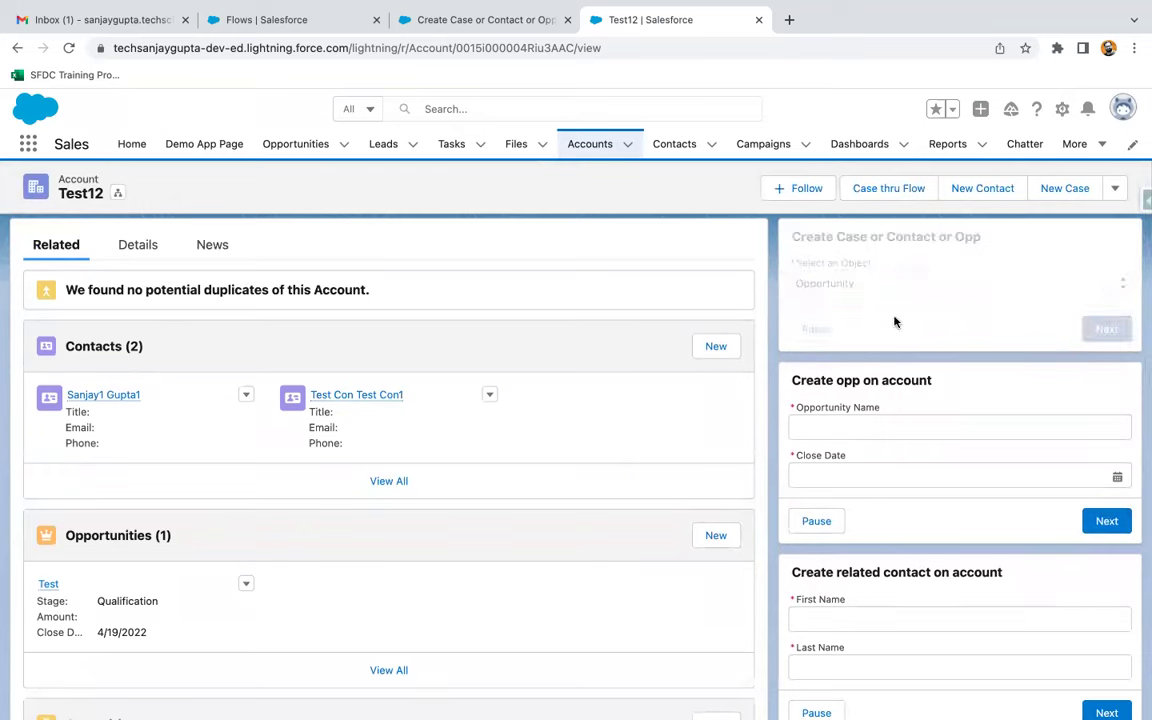
pyautogui.write('Opp 101')
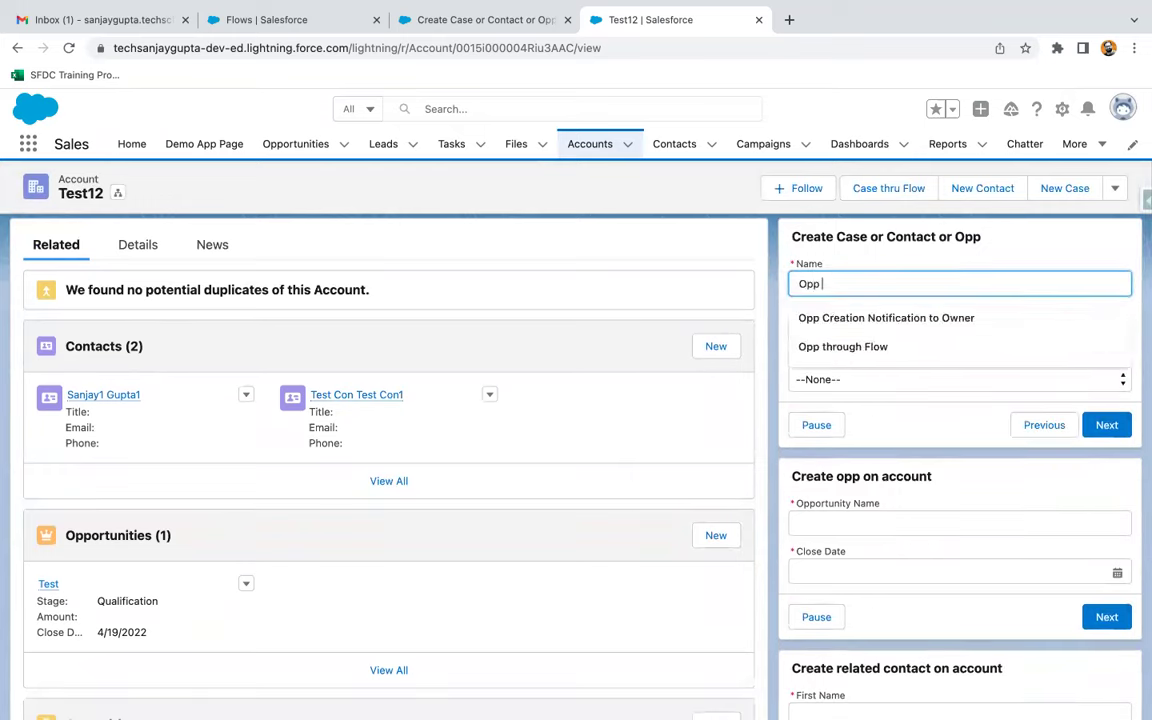
pyautogui.click(857, 329)
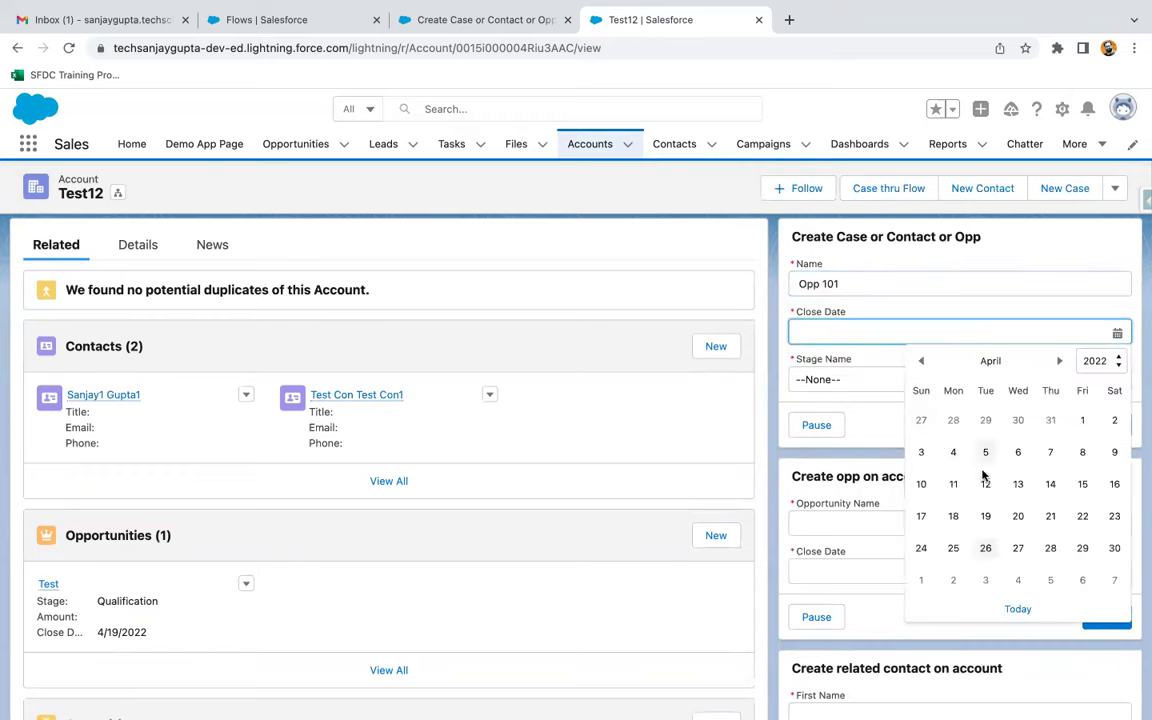
pyautogui.click(1050, 548)
pyautogui.click(856, 382)
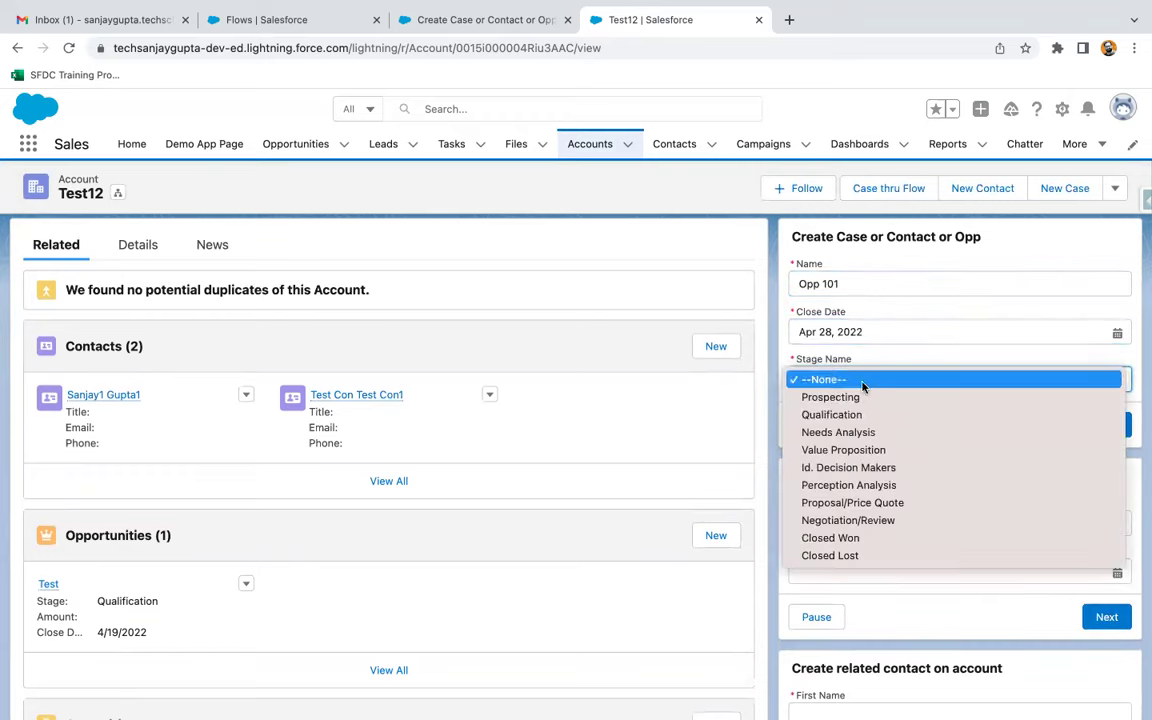
pyautogui.click(884, 468)
pyautogui.click(1106, 425)
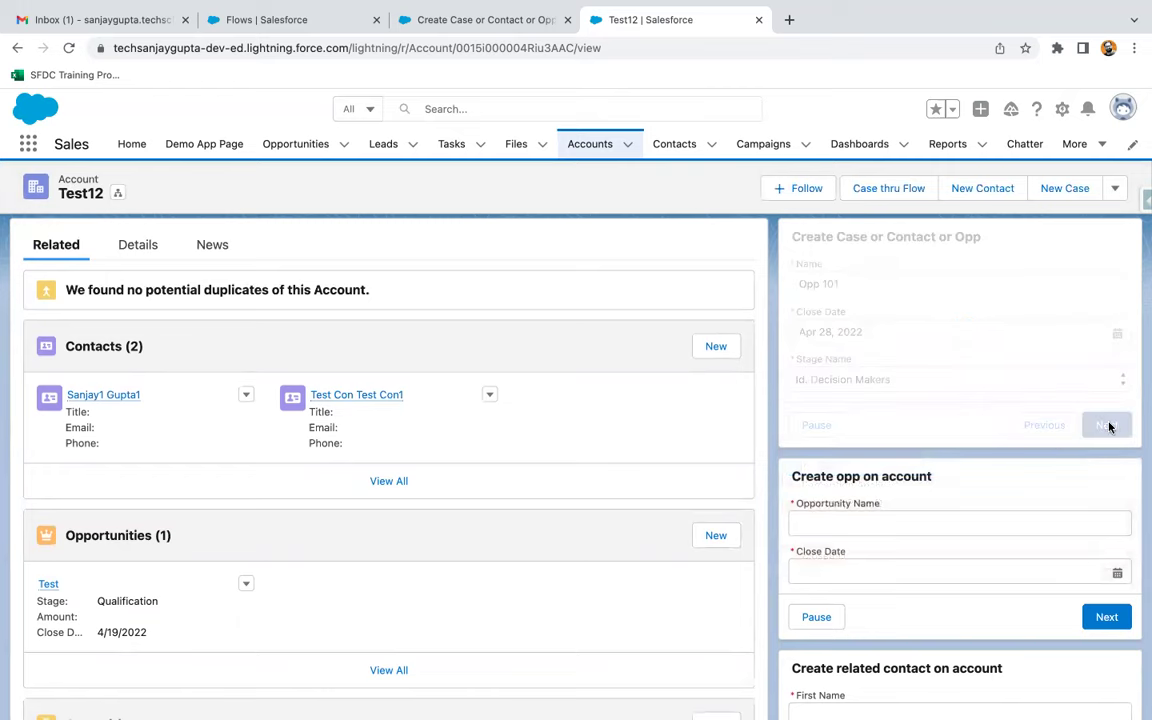
pyautogui.scroll(-2, 406, 573)
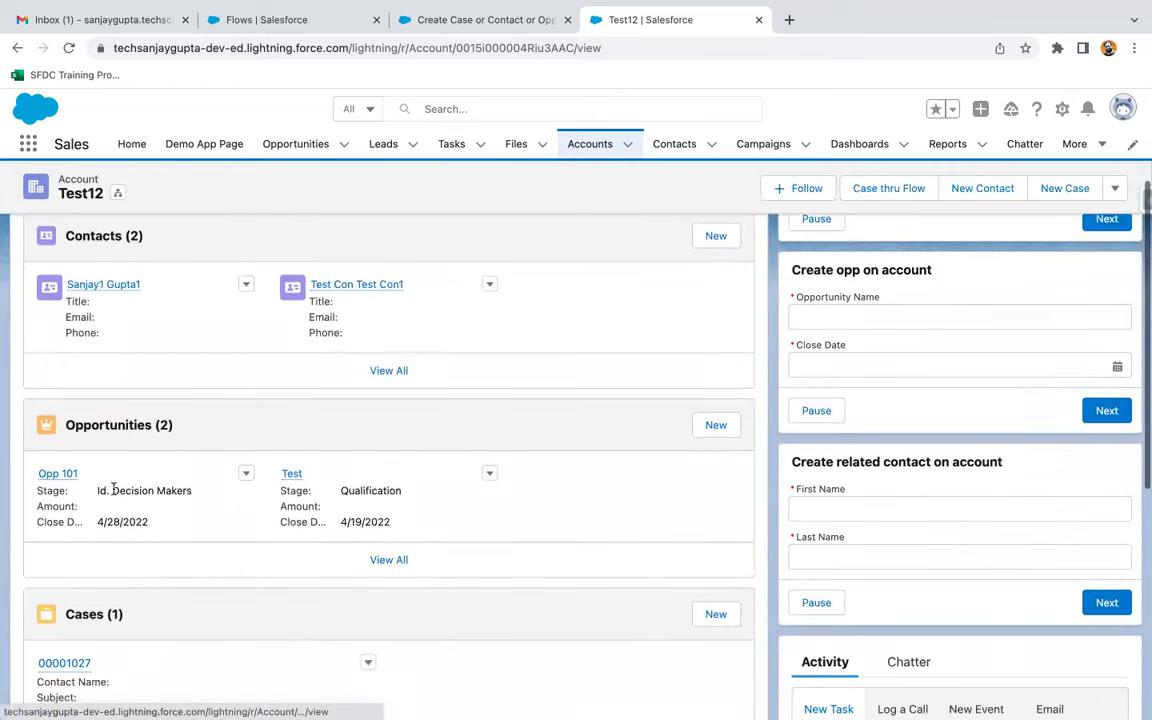
# - Run the embedded flow for Case with status New and case origin Phone
pyautogui.scroll(4, 695, 458)
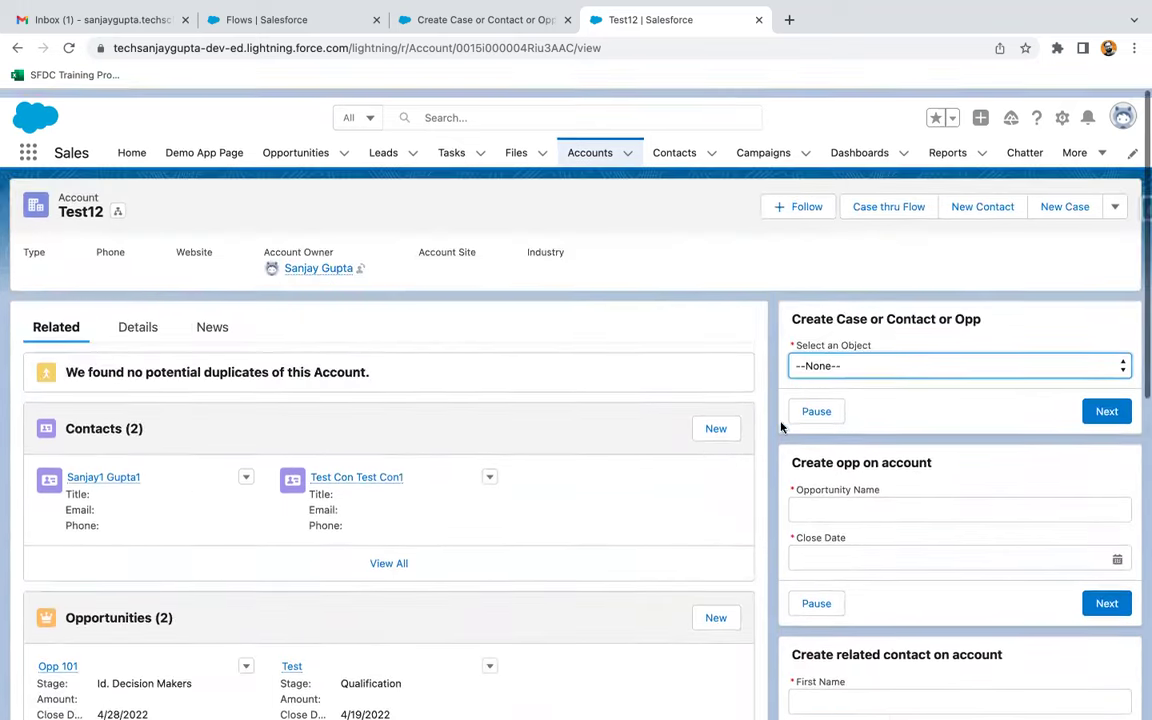
pyautogui.click(850, 357)
pyautogui.click(845, 410)
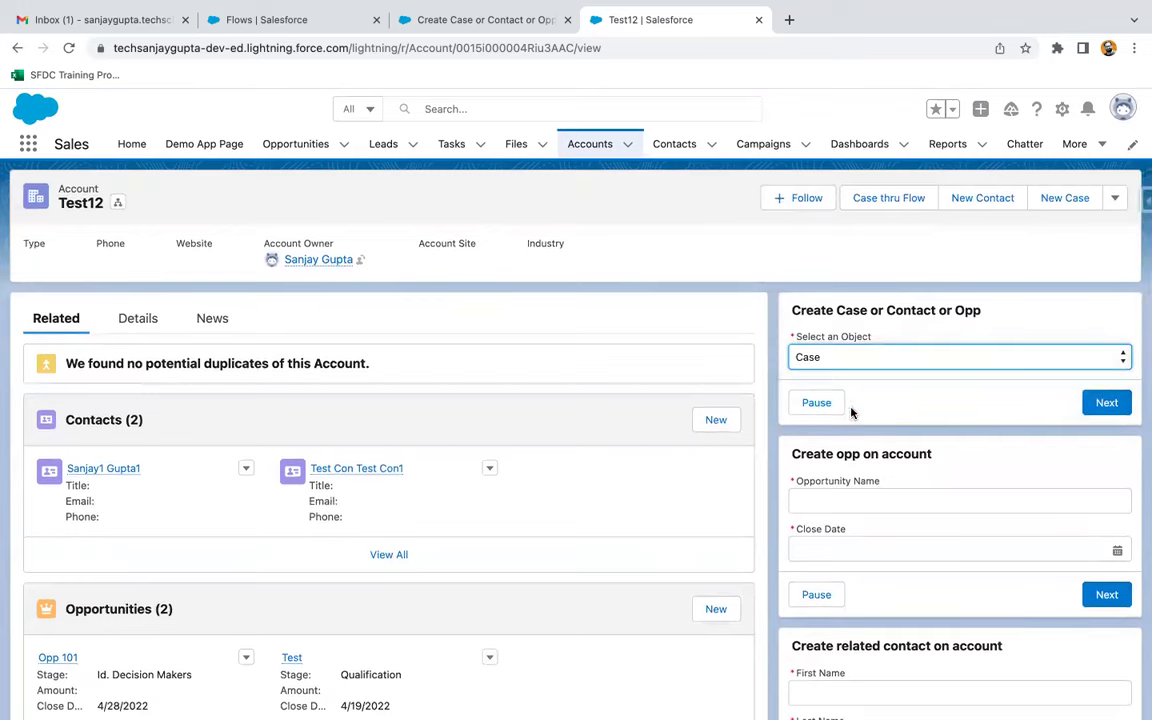
pyautogui.click(1106, 404)
pyautogui.click(822, 358)
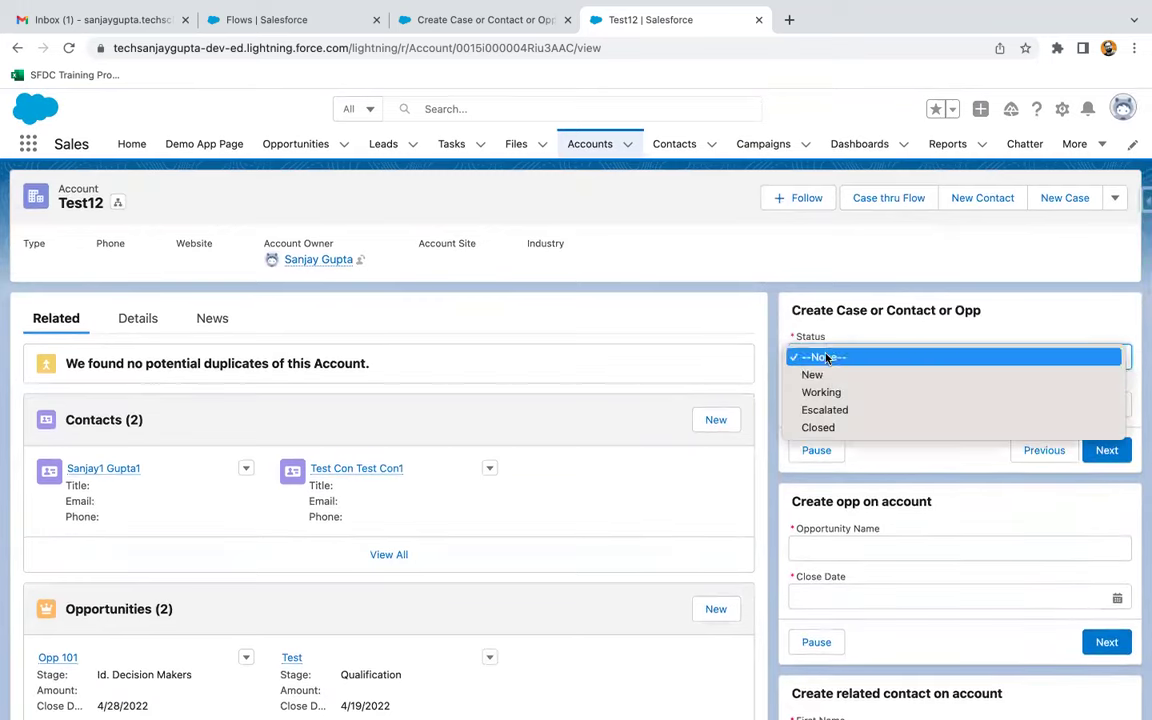
pyautogui.click(830, 376)
pyautogui.click(843, 400)
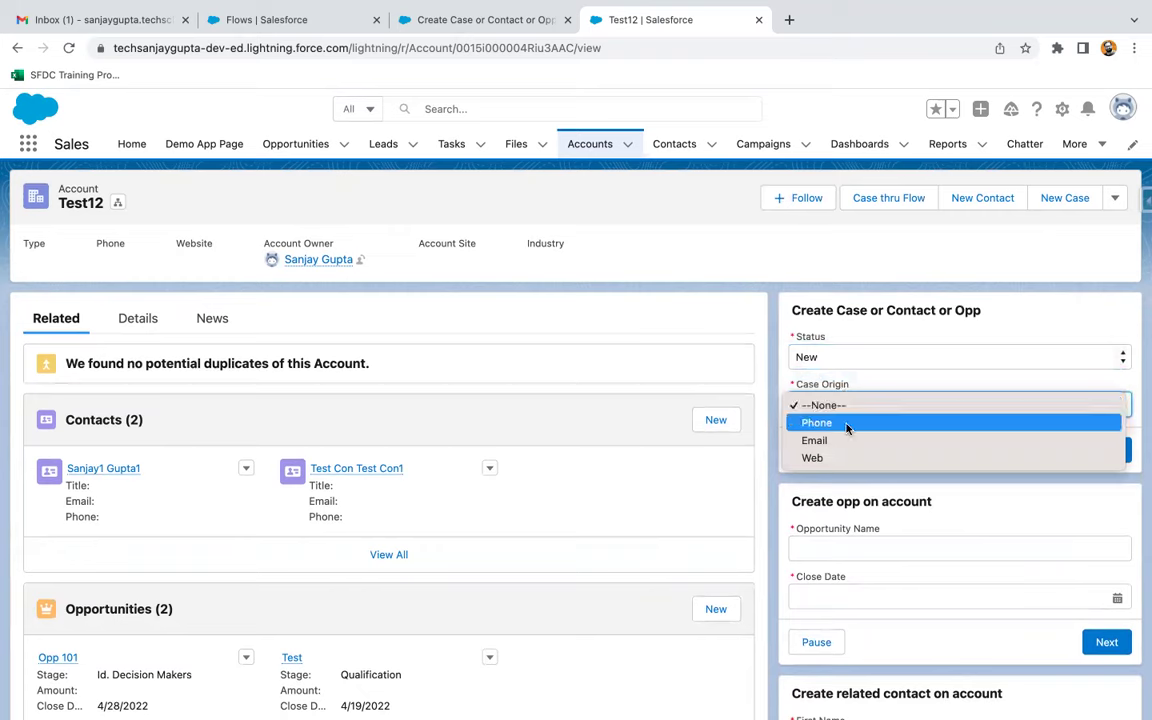
pyautogui.click(815, 423)
pyautogui.click(1106, 450)
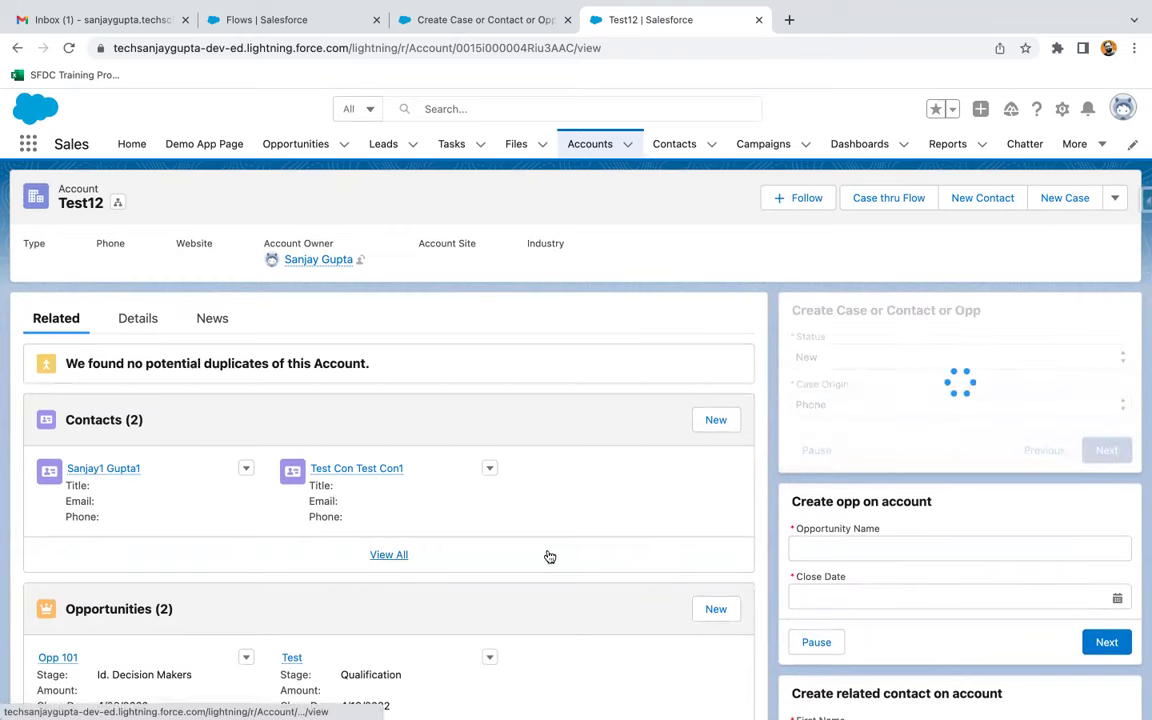
# - Check the account's related lists for the submitted case, and return to Flow Builder to review the flow's branches
pyautogui.scroll(-4, 388, 607)
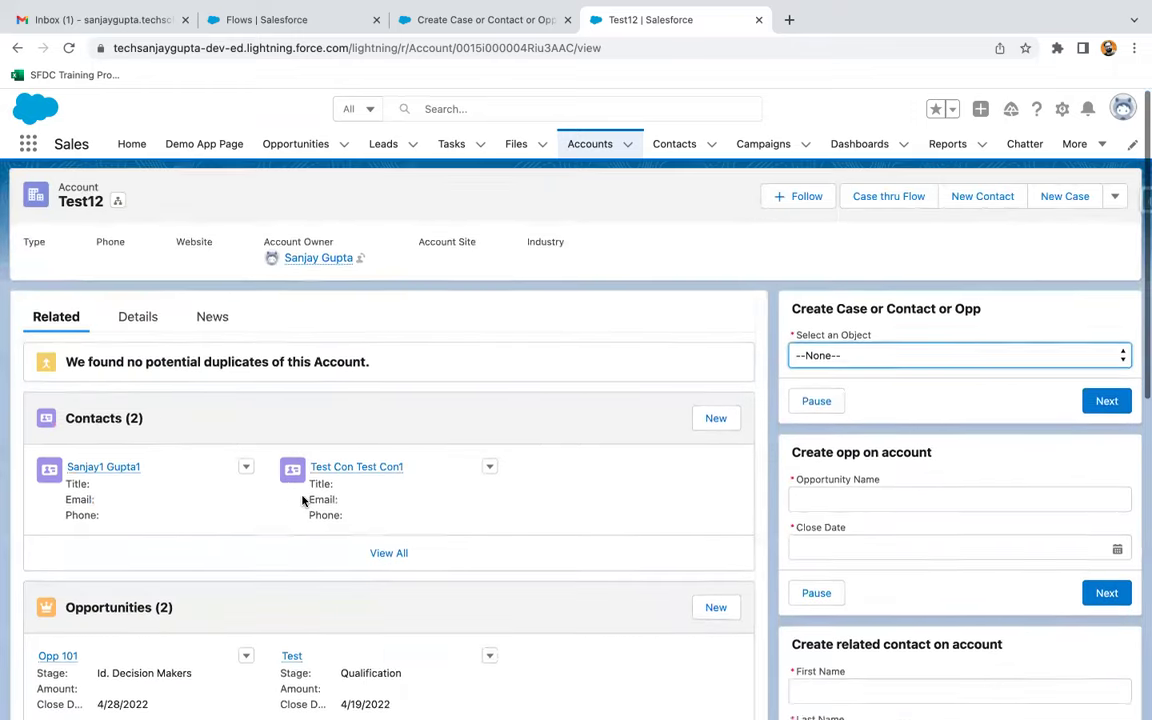
pyautogui.click(465, 20)
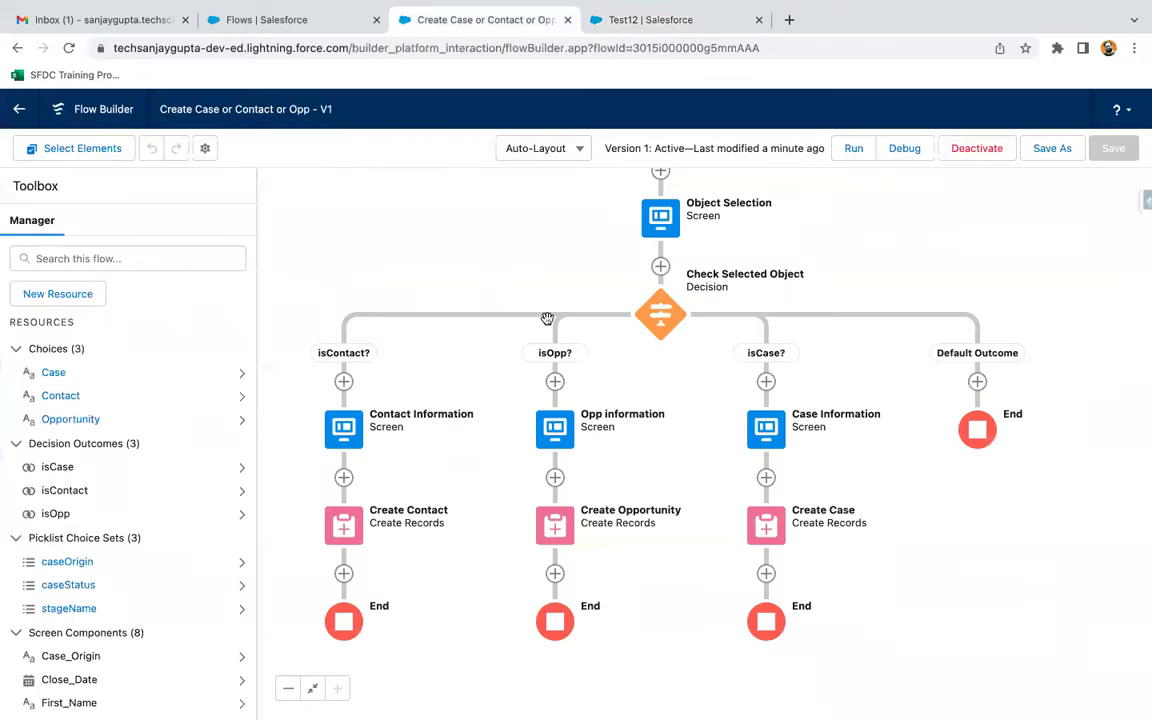
pyautogui.moveTo(920, 272); pyautogui.dragTo(938, 294)
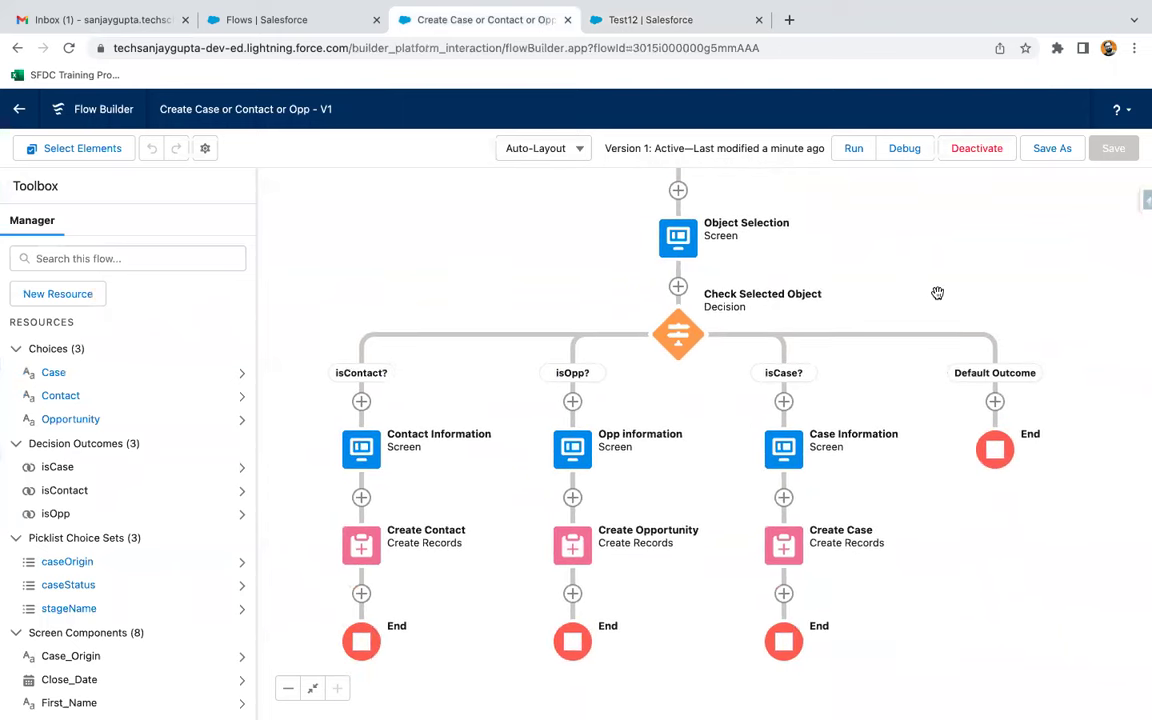